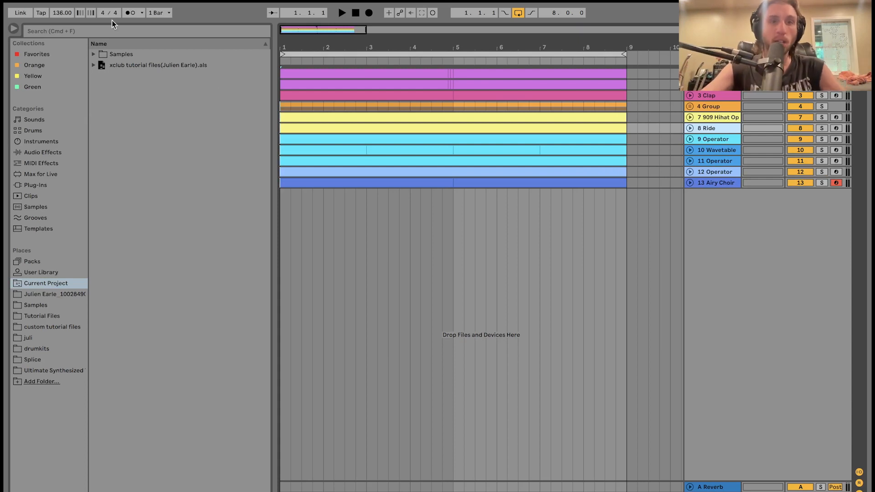
Step: Solo all the drum tracks down to 8 Ride and play the drum loop from the start
{"action": "left_click", "coordinate": [717, 89]}
{"action": "left_click", "coordinate": [714, 128], "text": "shift"}
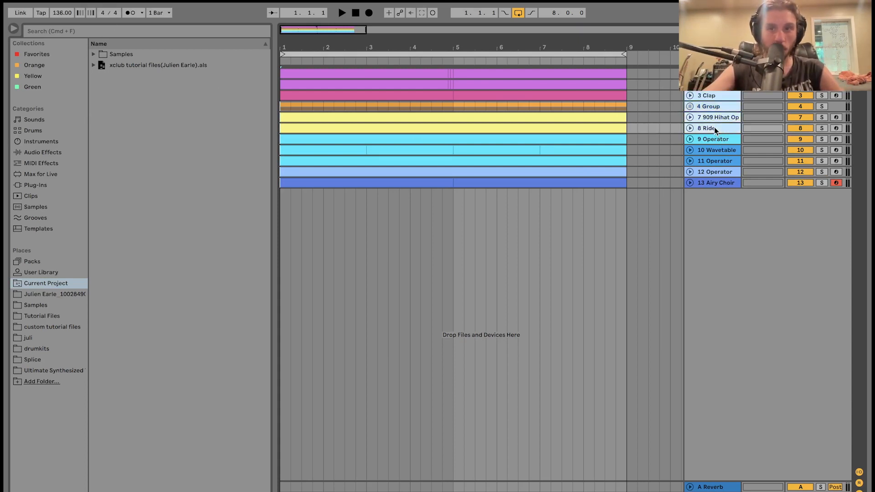
{"action": "left_click", "coordinate": [822, 129]}
{"action": "key", "text": "space"}
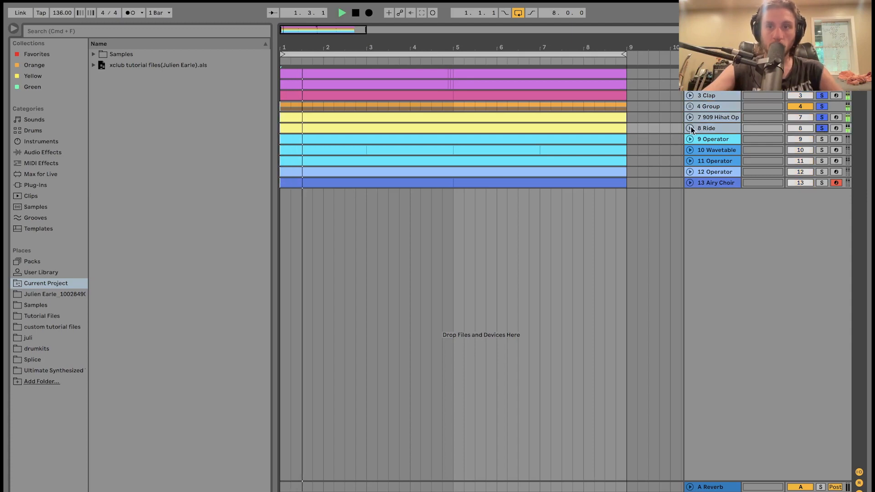
Step: Unfold all the selected drum tracks in the arrangement to show their clip contents, and stop playback
{"action": "left_click", "coordinate": [690, 128]}
{"action": "scroll", "coordinate": [713, 124], "scroll_direction": "down", "scroll_amount": 2}
{"action": "scroll", "coordinate": [713, 124], "scroll_direction": "up", "scroll_amount": 2}
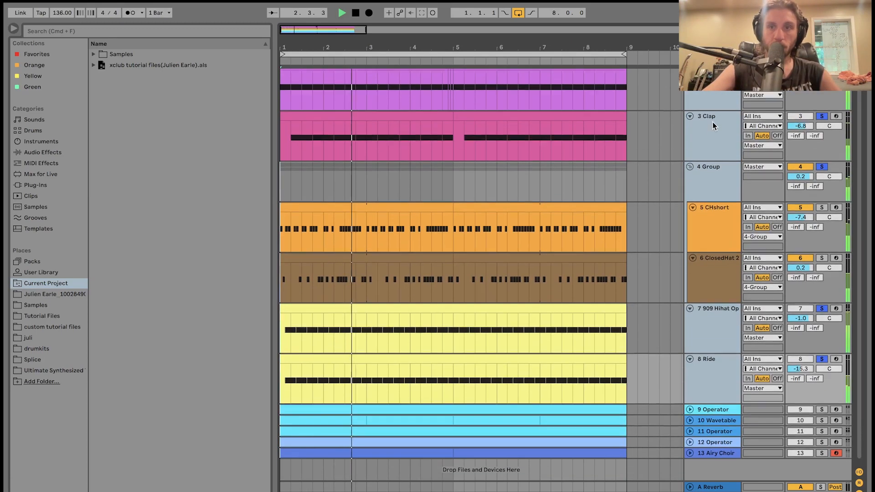
{"action": "key", "text": "space"}
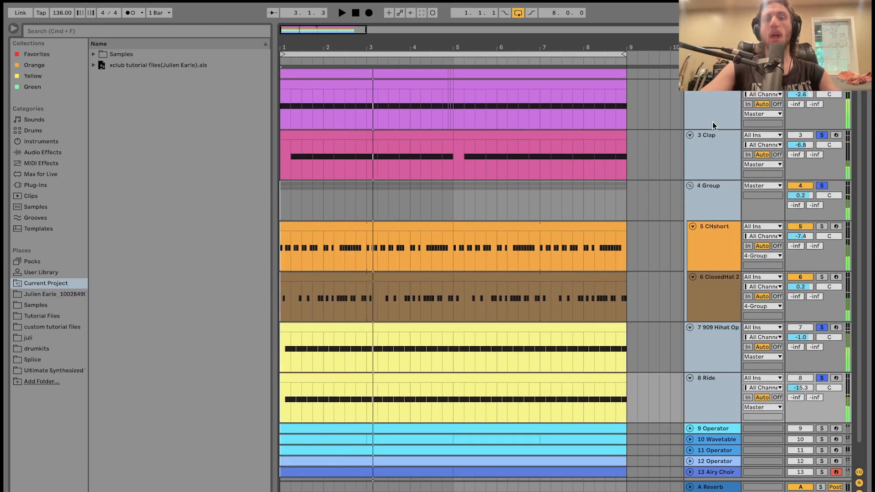
Step: Solo only the kick track, show its minimal kick 5 sampler, and audition the kick pattern twice
{"action": "left_click", "coordinate": [708, 149]}
{"action": "left_click", "coordinate": [714, 162]}
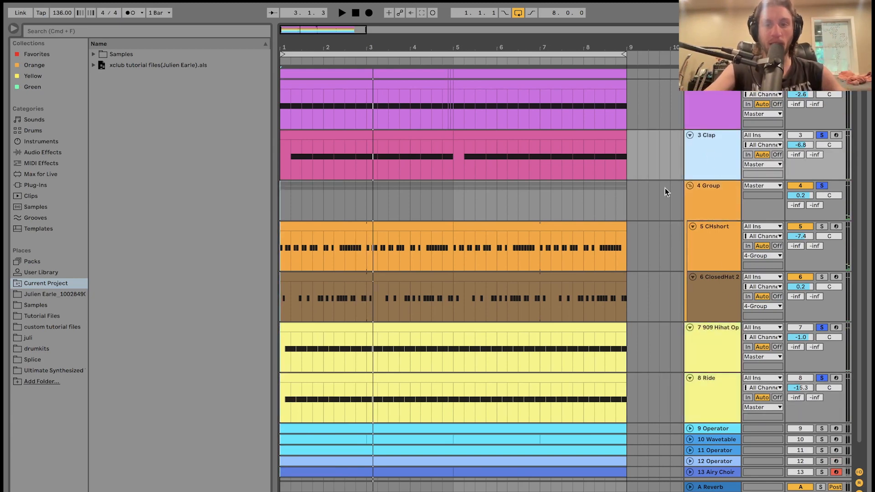
{"action": "left_click", "coordinate": [819, 87]}
{"action": "left_click", "coordinate": [819, 86]}
{"action": "double_click", "coordinate": [701, 120]}
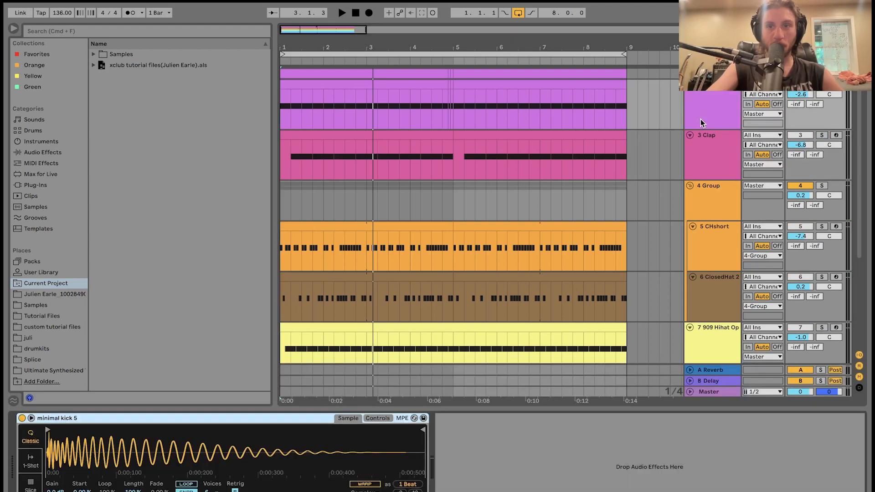
{"action": "key", "text": "space"}
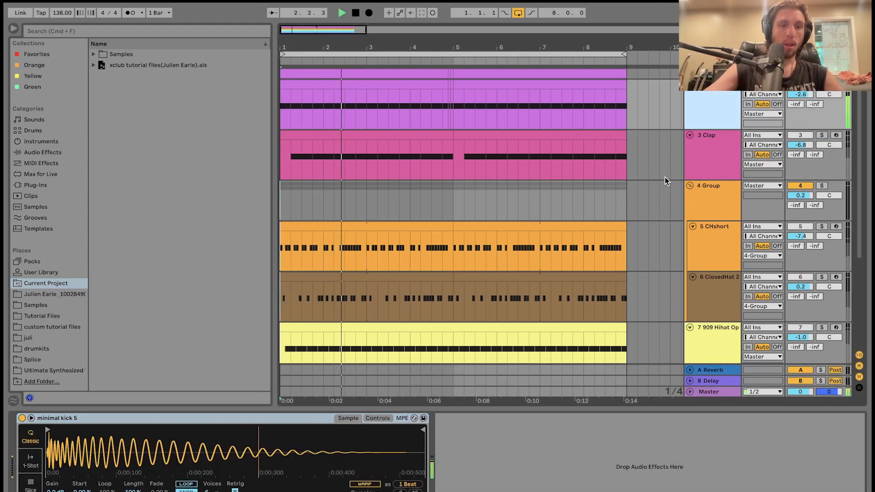
{"action": "key", "text": "space"}
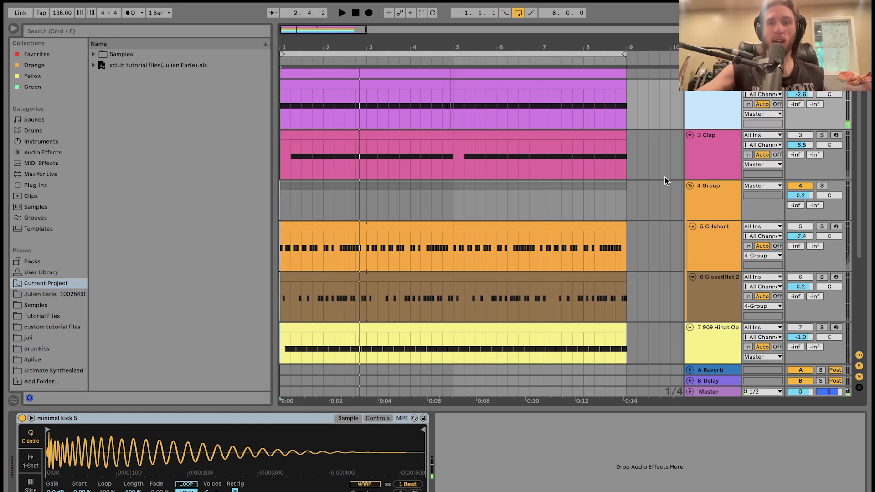
{"action": "key", "text": "space"}
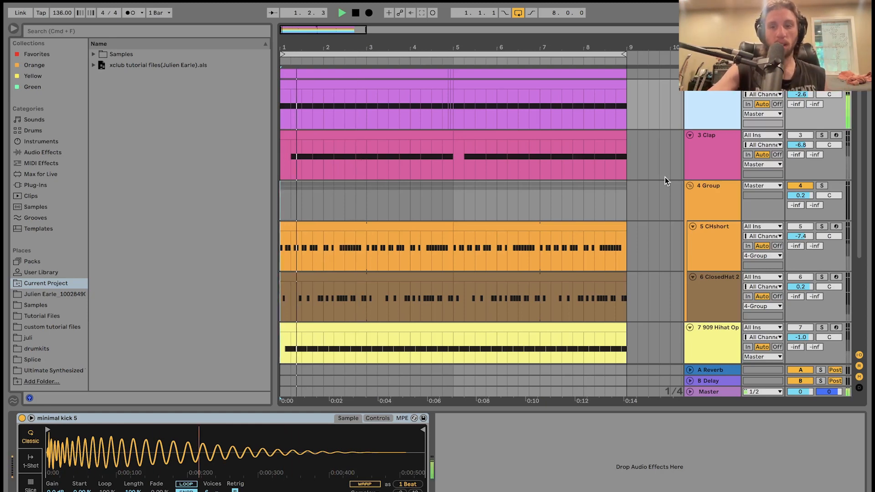
{"action": "key", "text": "space"}
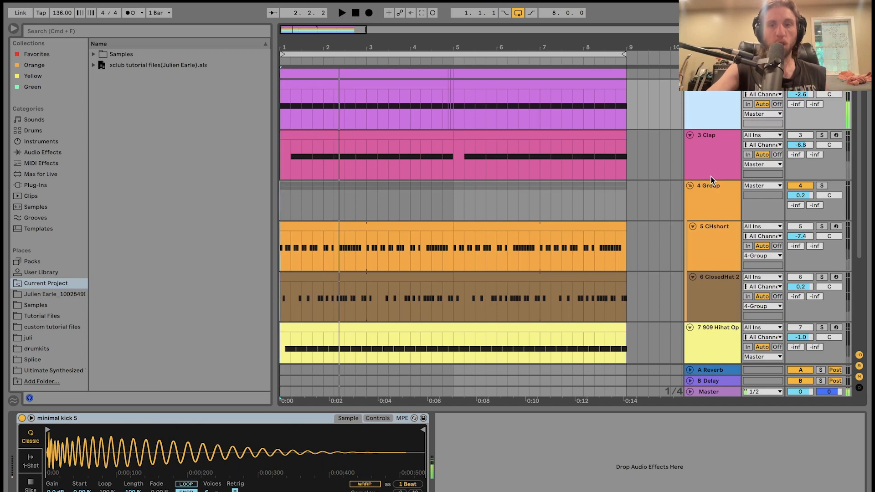
Step: Turn off the kick track's solo and listen to the kick together with the other drums
{"action": "left_click", "coordinate": [820, 85]}
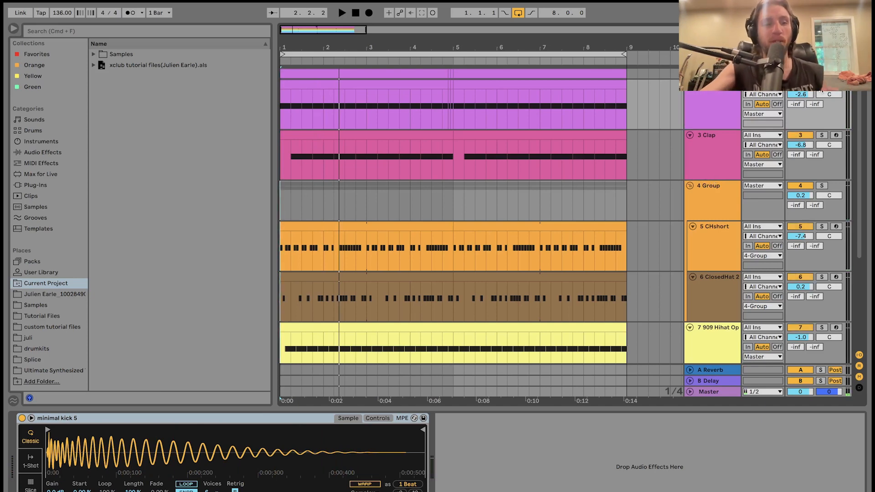
{"action": "key", "text": "space"}
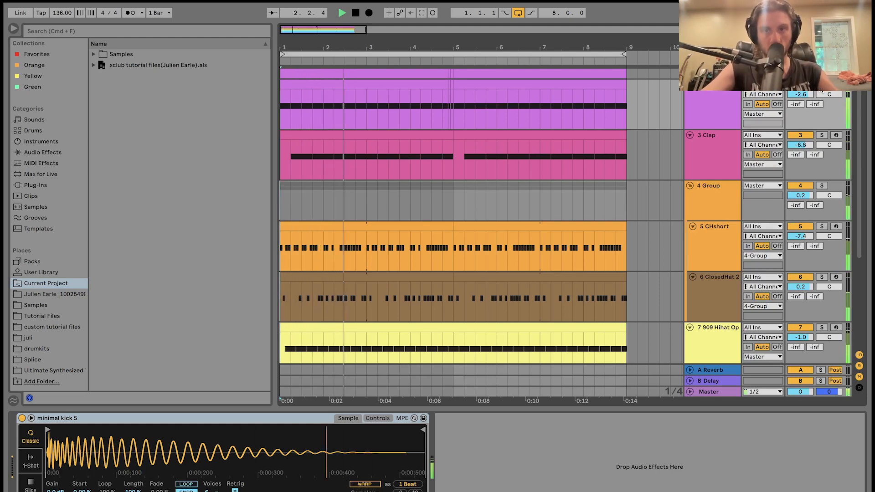
{"action": "key", "text": "space"}
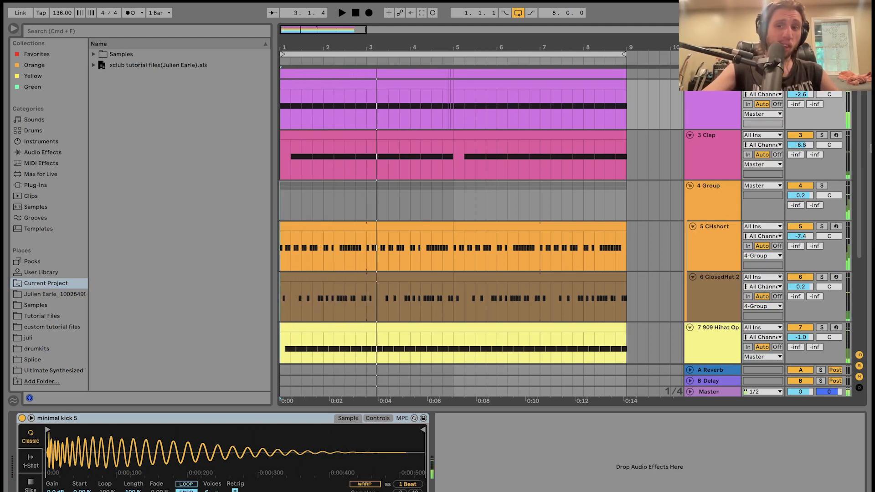
{"action": "key", "text": "space"}
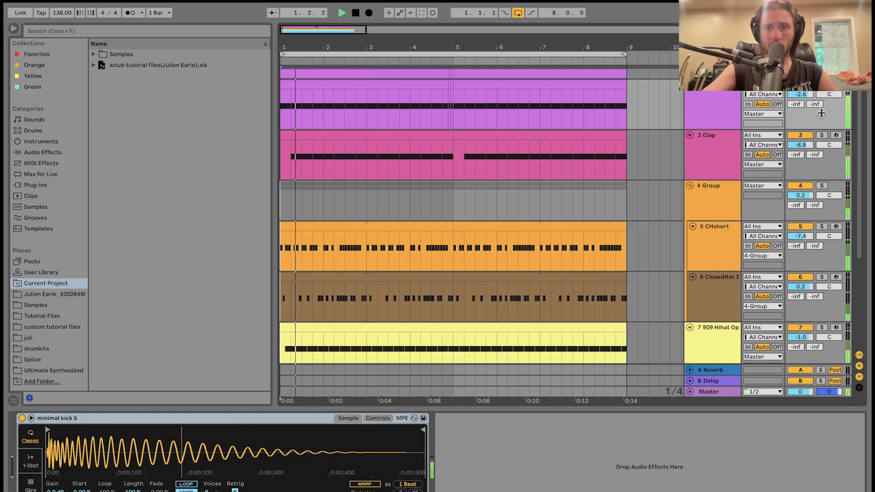
{"action": "key", "text": "space"}
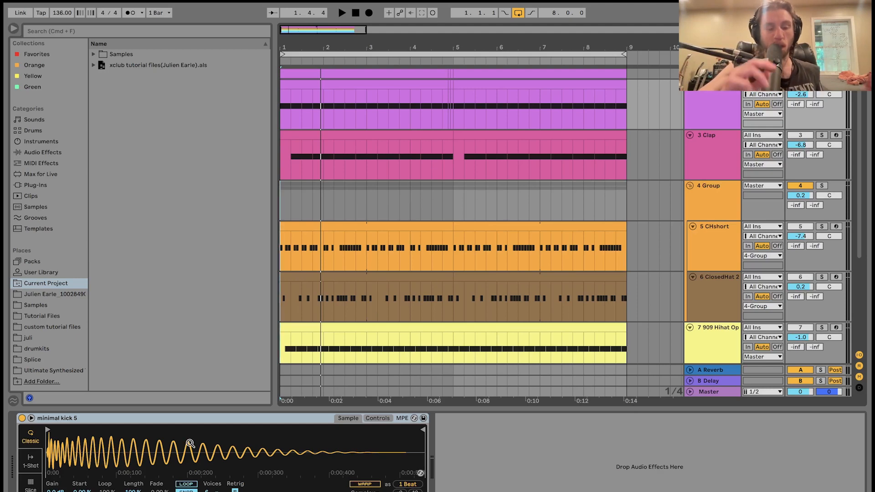
Step: Replay the opening bar and toggle the kick track's solo to compare it with the other drums
{"action": "key", "text": "space"}
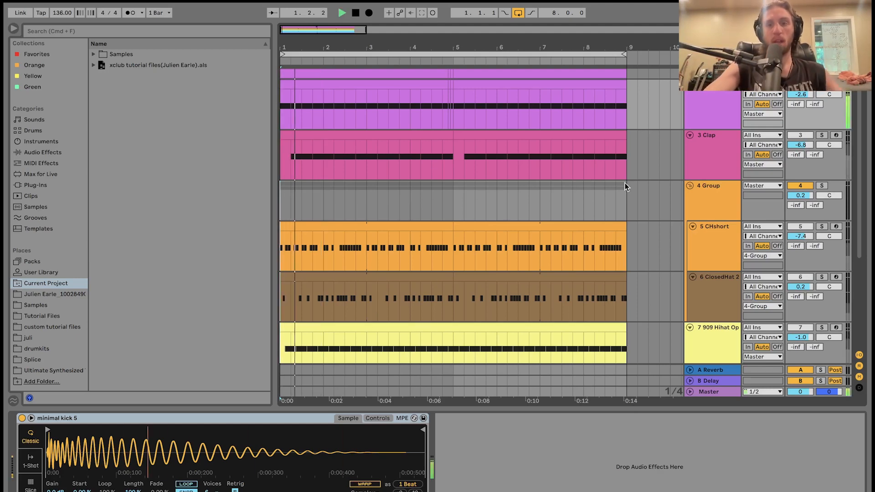
{"action": "key", "text": "space"}
{"action": "left_click", "coordinate": [822, 86]}
{"action": "key", "text": "space"}
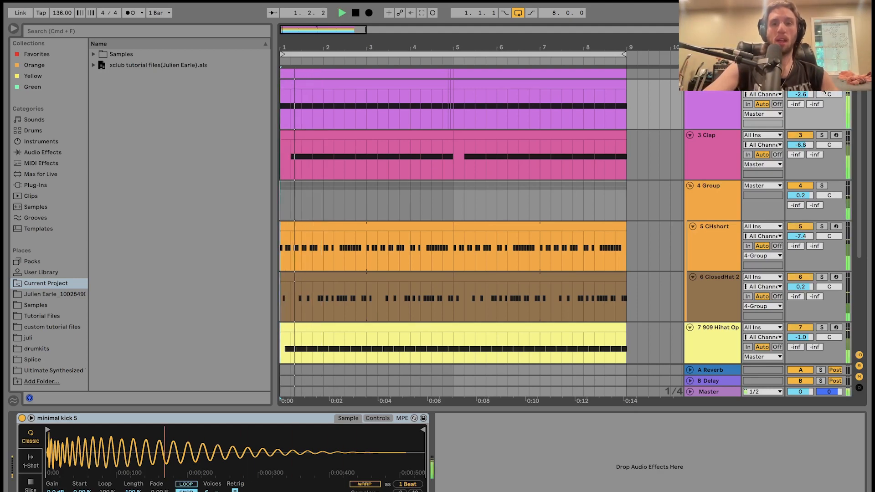
{"action": "key", "text": "space"}
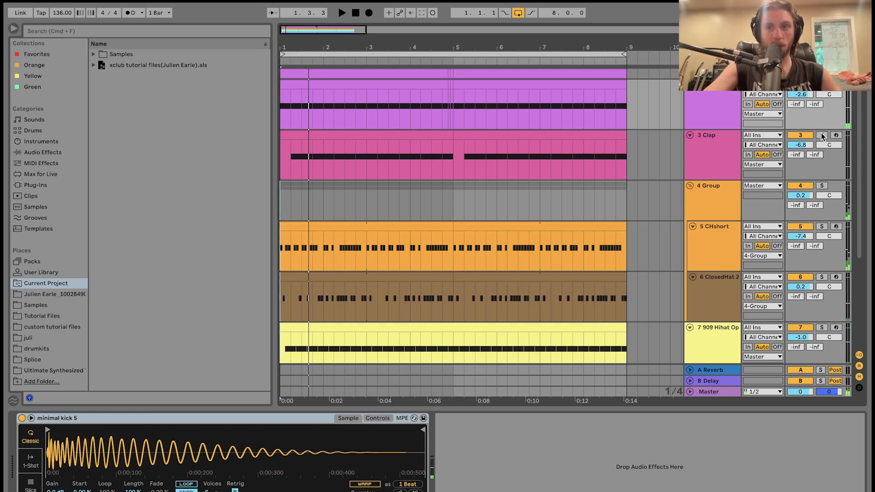
Step: Solo the 3 Clap track, show its sampler and Drum Buss, and audition the clap
{"action": "left_click", "coordinate": [737, 147]}
{"action": "key", "text": "space"}
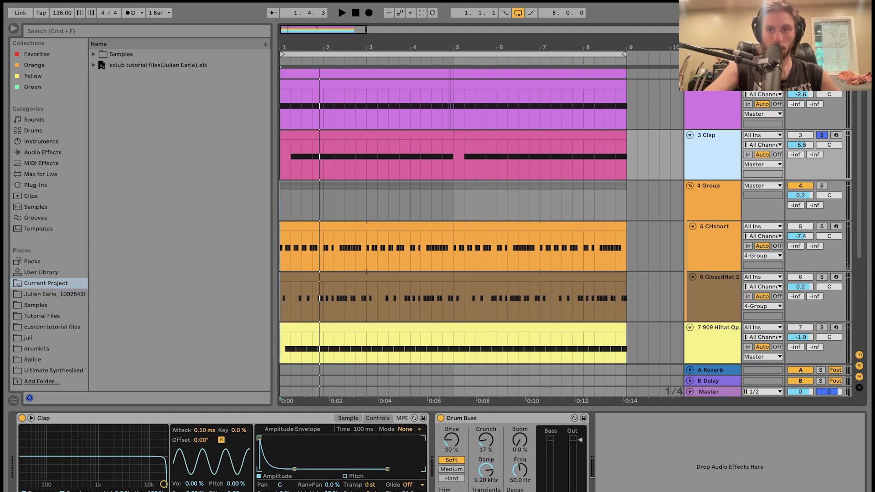
Step: Try raising the middle breakpoint of the clap's amplitude envelope to full level and audition the longer clap
{"action": "left_click_drag", "start_coordinate": [294, 469], "coordinate": [294, 438]}
{"action": "key", "text": "space"}
{"action": "key", "text": "space"}
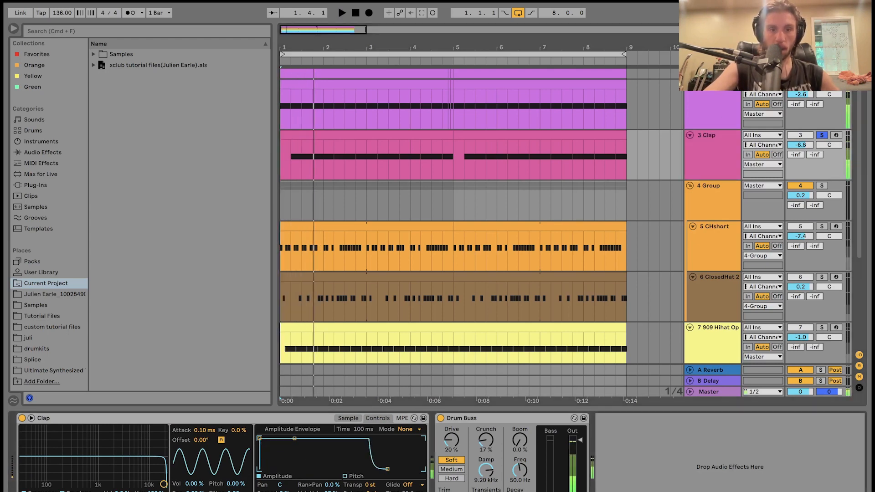
{"action": "key", "text": "space"}
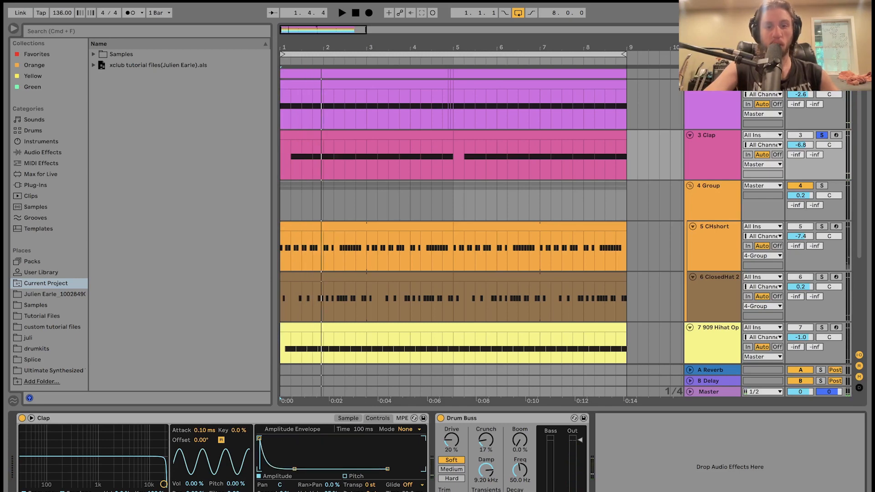
Step: Solo the 4 Group hi-hats in addition to the clap and play them together
{"action": "key", "text": "space"}
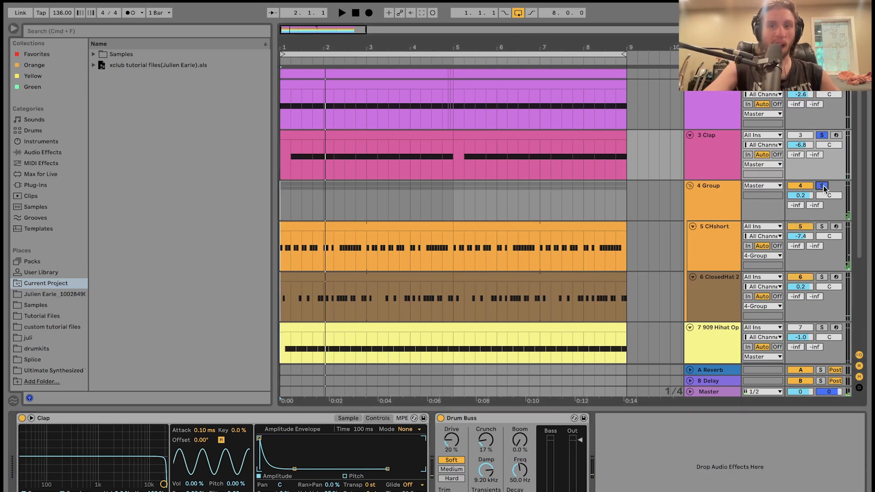
{"action": "key", "text": "space"}
{"action": "scroll", "coordinate": [816, 160], "scroll_direction": "down", "scroll_amount": 4}
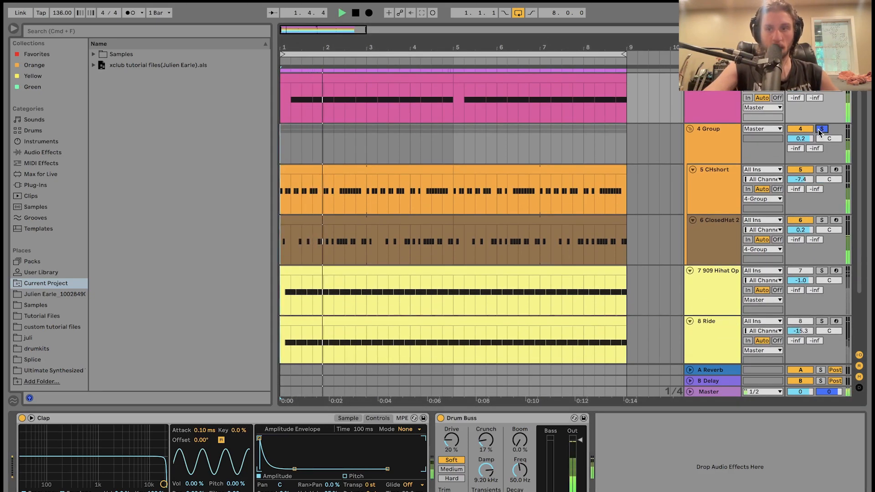
{"action": "left_click", "coordinate": [709, 149]}
Step: Show the CHshort track's sampler and Delay, solo only that track, and audition its pattern
{"action": "left_click", "coordinate": [712, 195]}
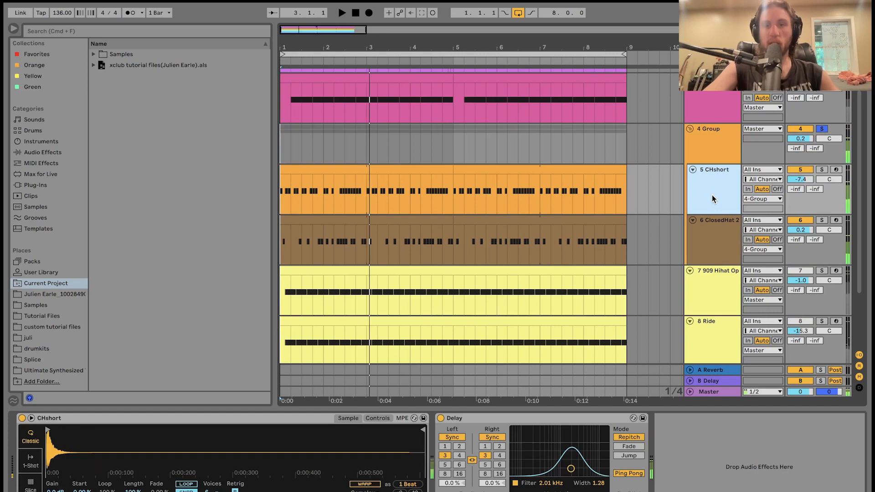
{"action": "left_click", "coordinate": [821, 171]}
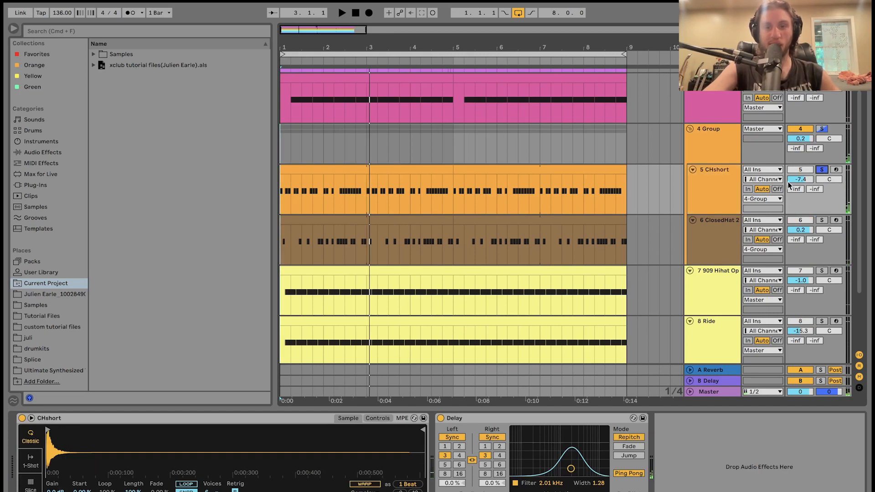
{"action": "key", "text": "space"}
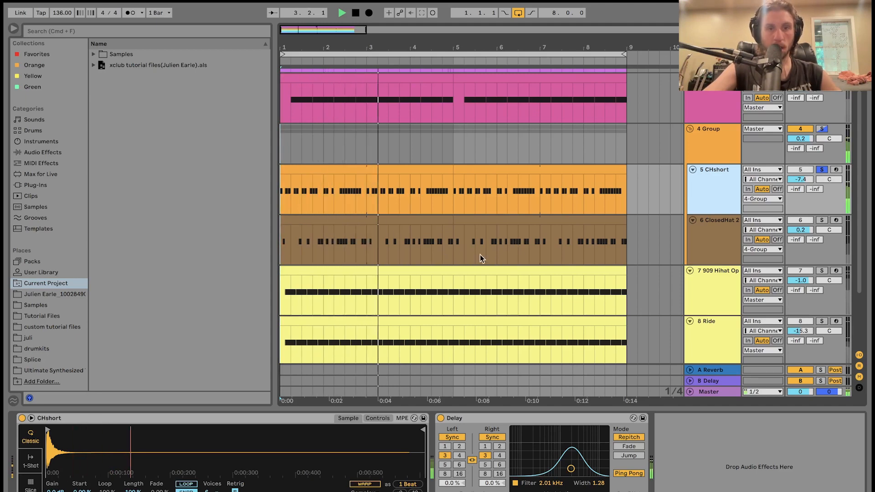
{"action": "key", "text": "space"}
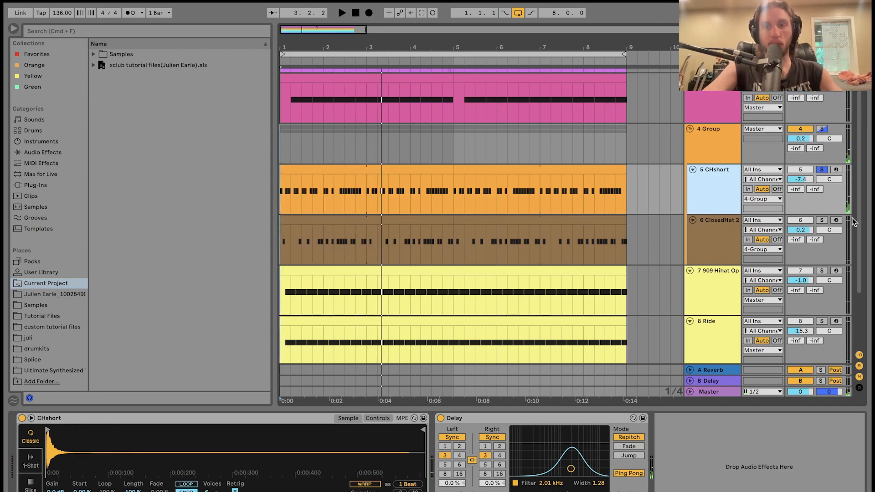
Step: Solo only the ClosedHat 2 track, play it, and show its sampler
{"action": "left_click", "coordinate": [823, 220]}
{"action": "key", "text": "space"}
{"action": "left_click", "coordinate": [720, 231]}
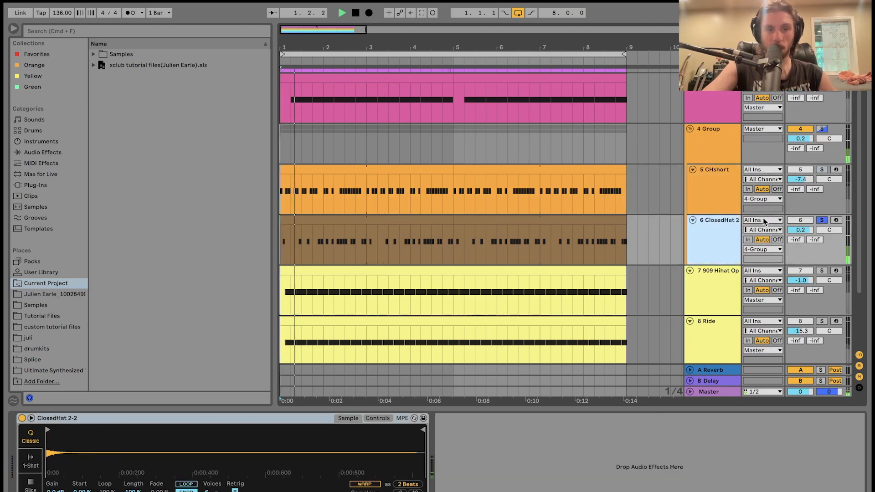
Step: Add CHshort and 909 Hihat Open to the solo, play the hats together, and show the Reverb on 4 Group
{"action": "left_click", "coordinate": [822, 169], "text": "super"}
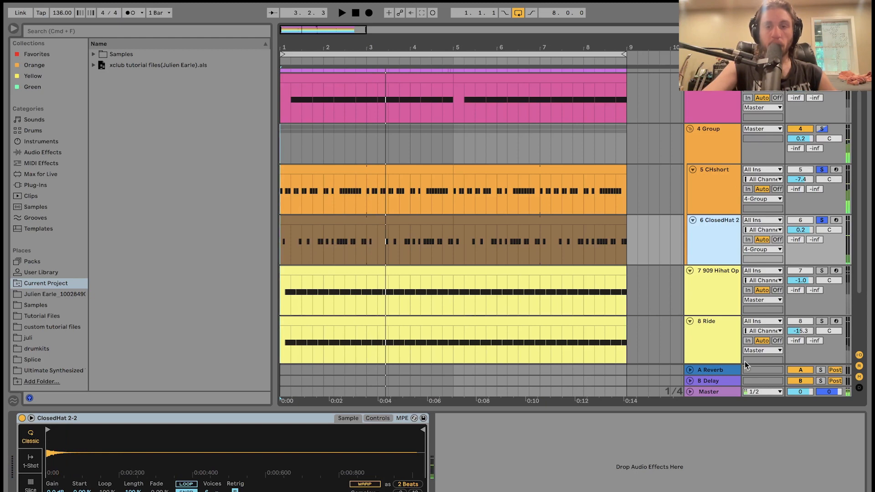
{"action": "left_click", "coordinate": [821, 271], "text": "super"}
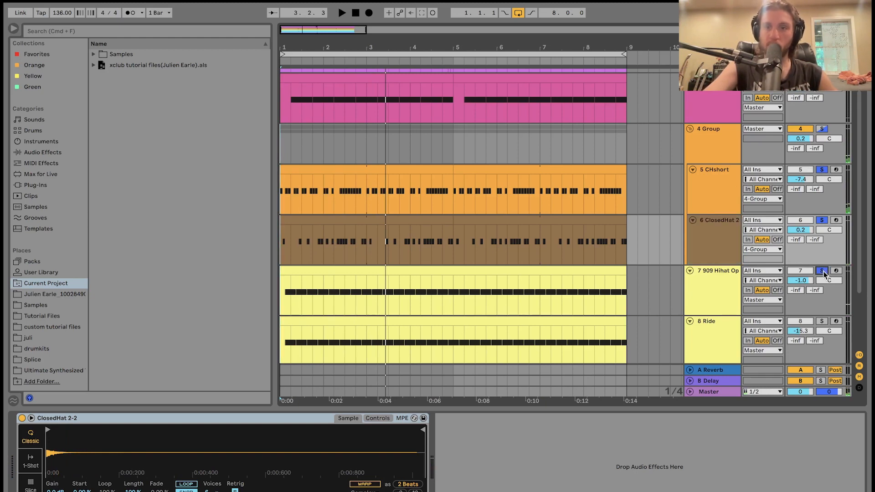
{"action": "key", "text": "space"}
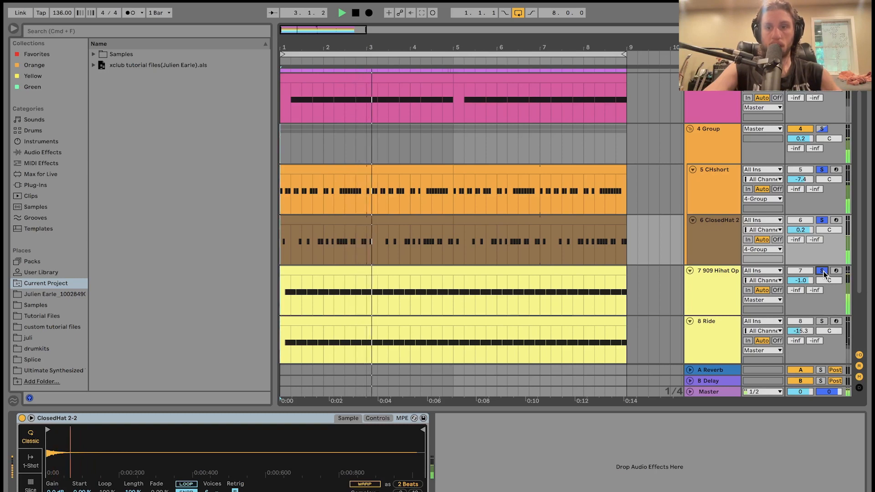
{"action": "key", "text": "space"}
{"action": "left_click", "coordinate": [710, 155]}
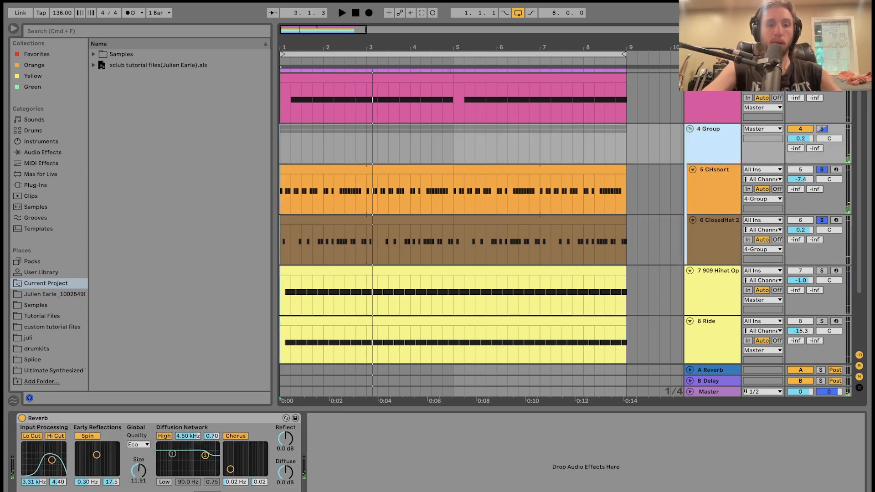
Step: Solo only the 909 Hihat Open track, show its sampler's amplitude envelope, and audition the open hat
{"action": "left_click", "coordinate": [819, 271]}
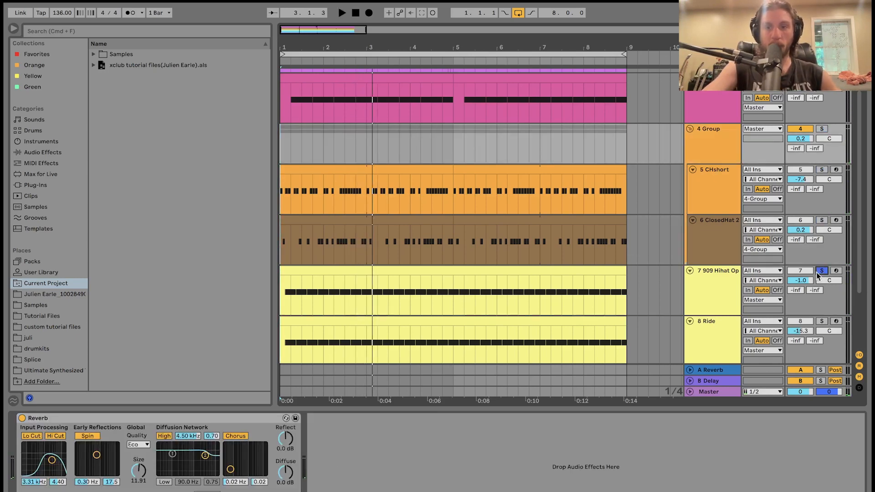
{"action": "scroll", "coordinate": [817, 272], "scroll_direction": "down", "scroll_amount": 2}
{"action": "left_click", "coordinate": [721, 231]}
{"action": "key", "text": "space"}
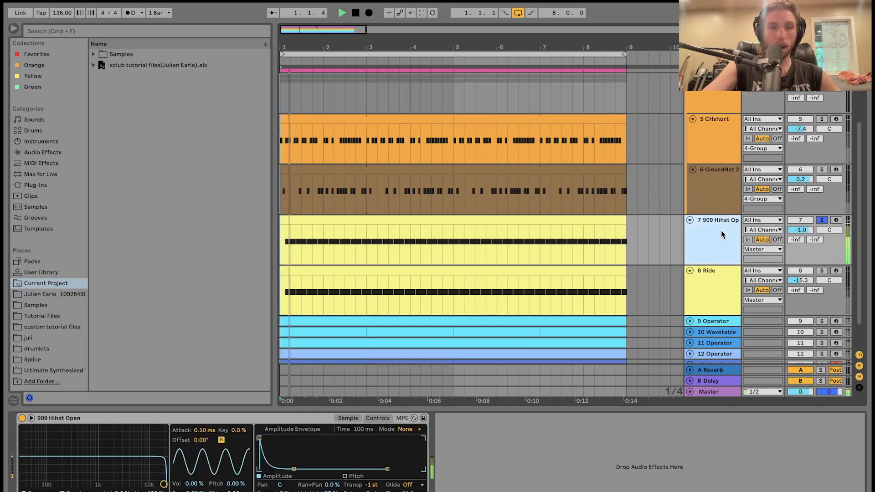
{"action": "scroll", "coordinate": [721, 231], "scroll_direction": "down", "scroll_amount": 1}
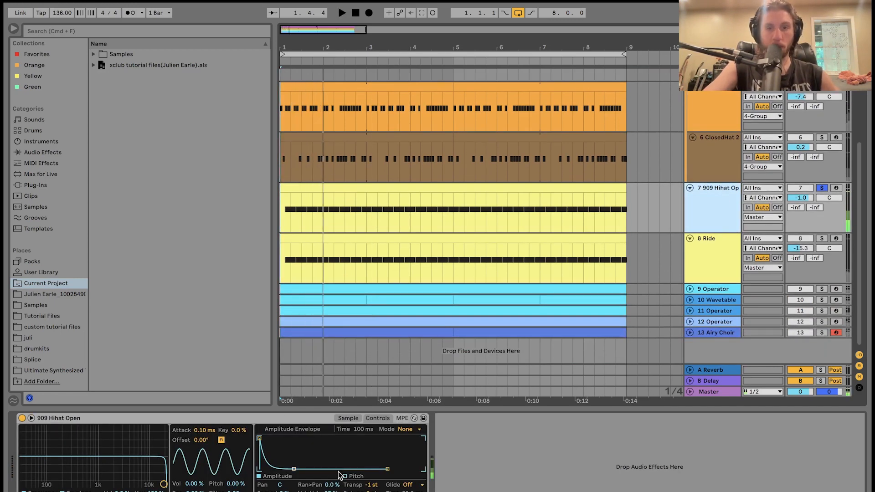
Step: Add the Clap track to the solo and play it together with the 909 Hihat Open
{"action": "scroll", "coordinate": [738, 245], "scroll_direction": "up", "scroll_amount": 3}
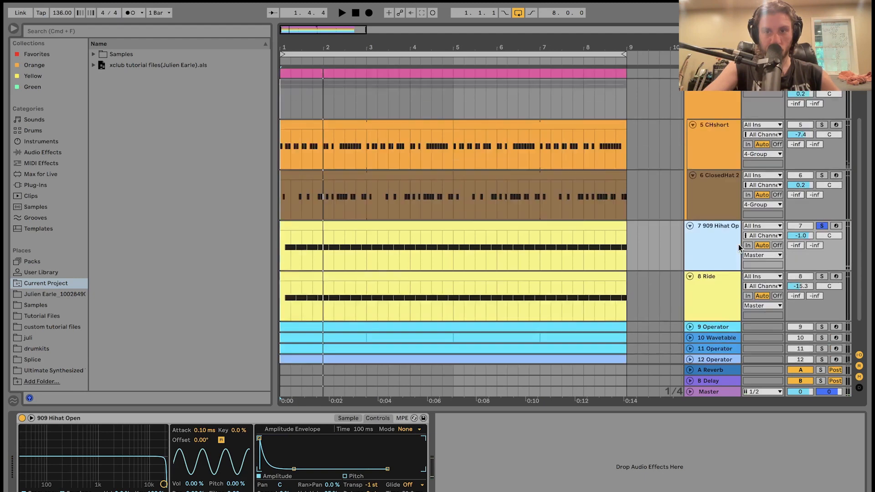
{"action": "left_click", "coordinate": [822, 136]}
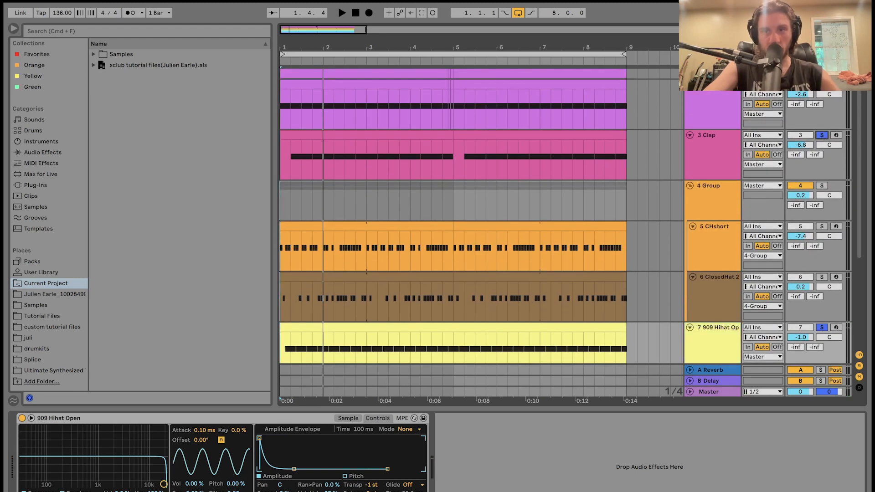
{"action": "scroll", "coordinate": [821, 91], "scroll_direction": "down", "scroll_amount": 3}
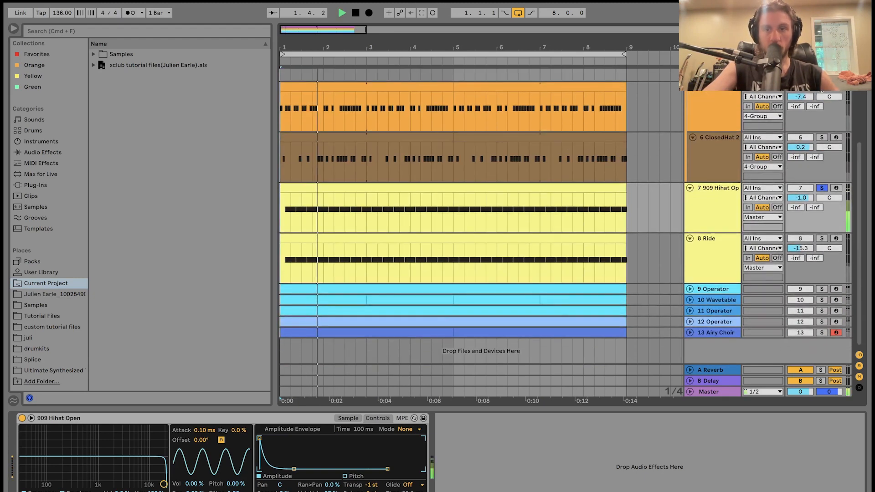
{"action": "key", "text": "space"}
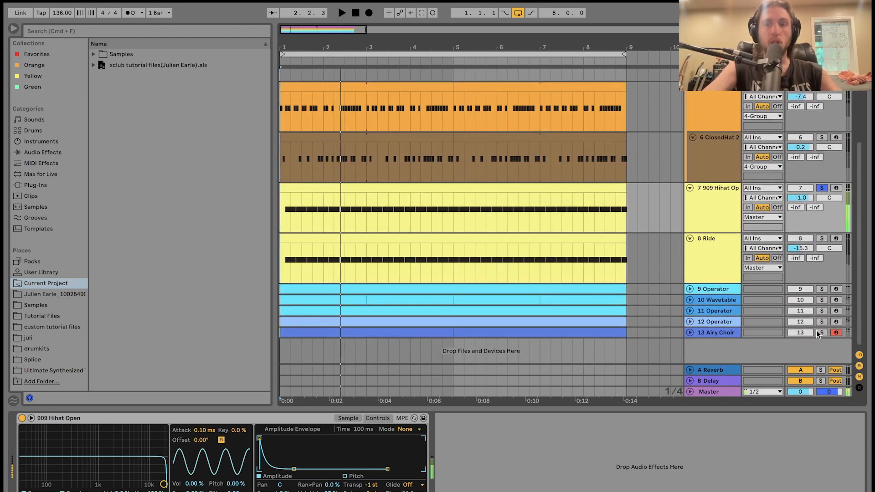
Step: Briefly solo the 9 Operator track alongside the 909 Hihat Open during playback, and take it out of the solo again
{"action": "left_click", "coordinate": [822, 288]}
{"action": "key", "text": "space"}
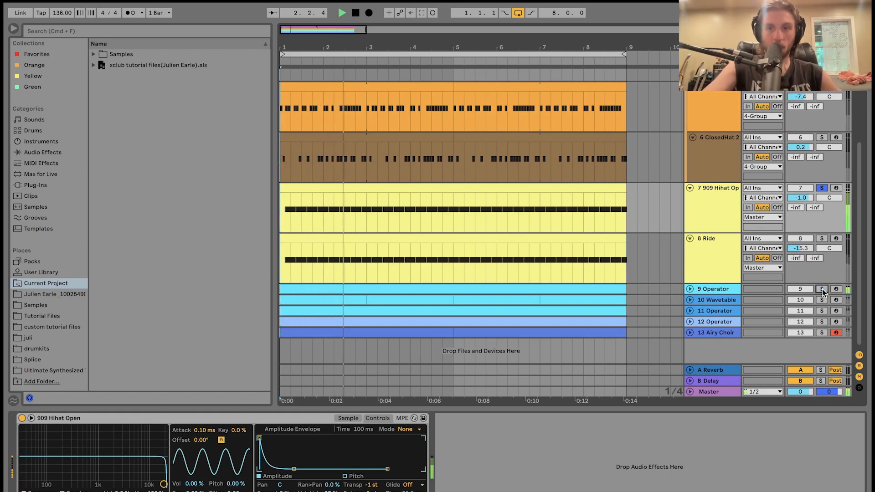
{"action": "left_click", "coordinate": [822, 289]}
{"action": "key", "text": "space"}
Step: Show the Ride track's sampler and effects, solo only that track, and audition its pattern
{"action": "left_click", "coordinate": [729, 246]}
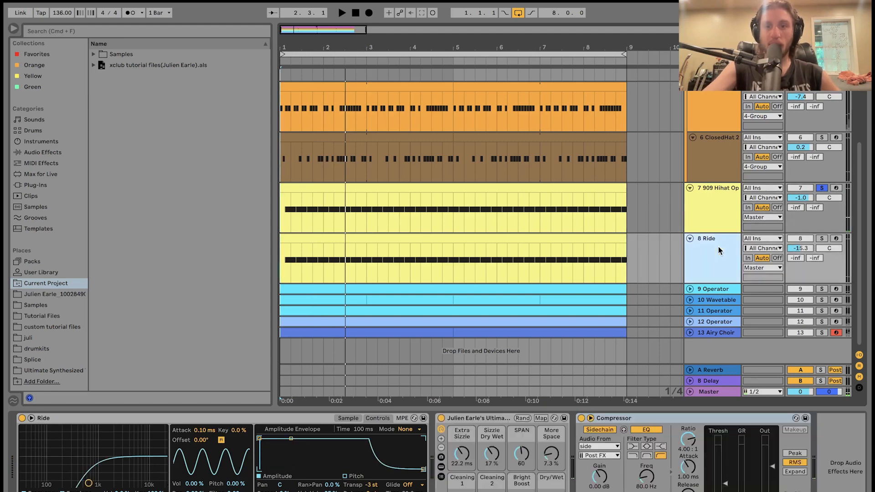
{"action": "key", "text": "space"}
{"action": "left_click", "coordinate": [822, 239]}
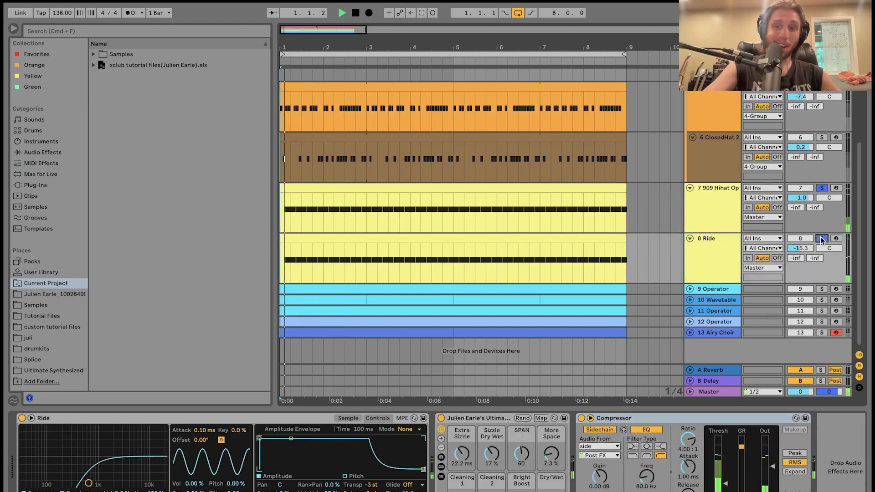
{"action": "left_click", "coordinate": [822, 187]}
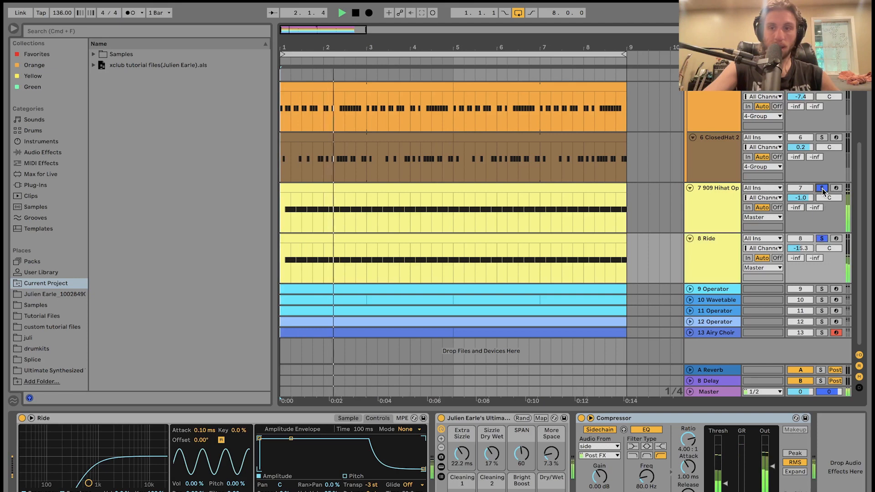
{"action": "left_click", "coordinate": [561, 239]}
{"action": "key", "text": "space"}
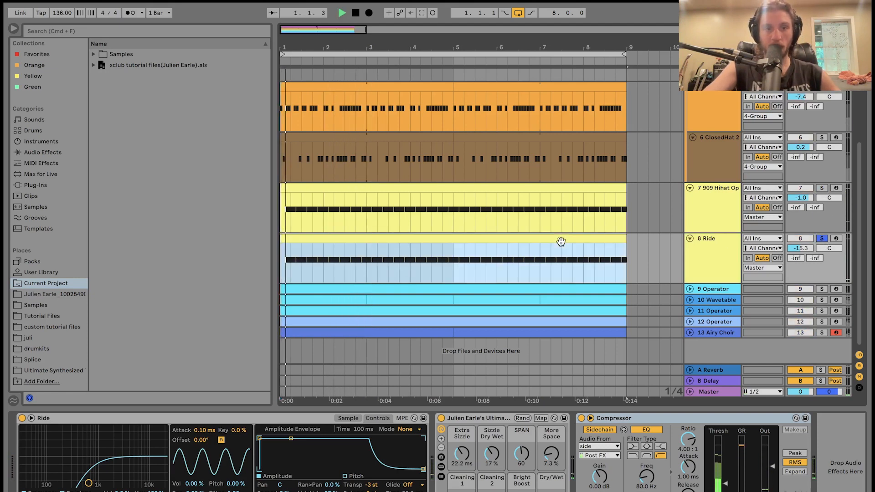
{"action": "key", "text": "space"}
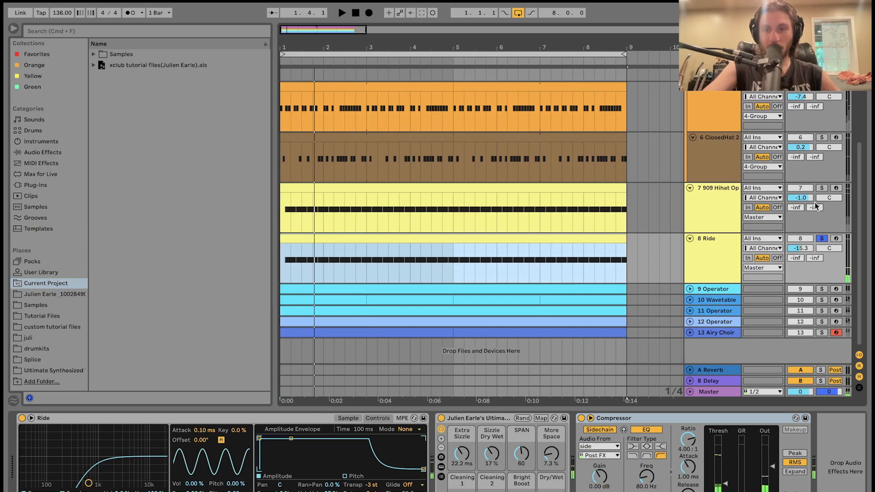
Step: Compare the Ride with and without the 909 Hihat Open by soloing and unsoloing the open hat during playback
{"action": "left_click", "coordinate": [822, 188]}
{"action": "key", "text": "space"}
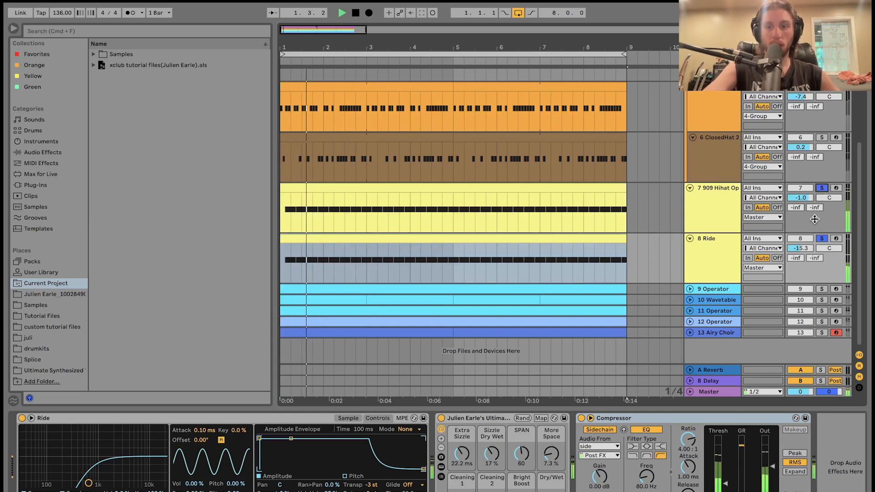
{"action": "left_click", "coordinate": [822, 187]}
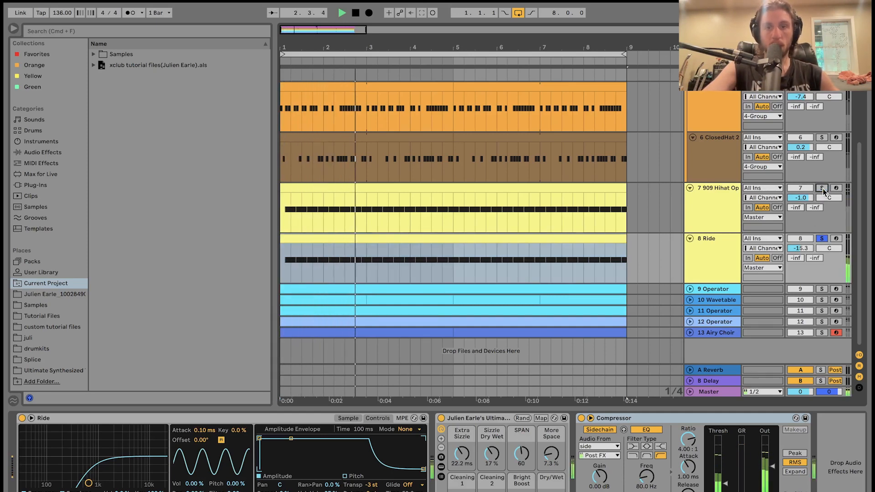
{"action": "key", "text": "space"}
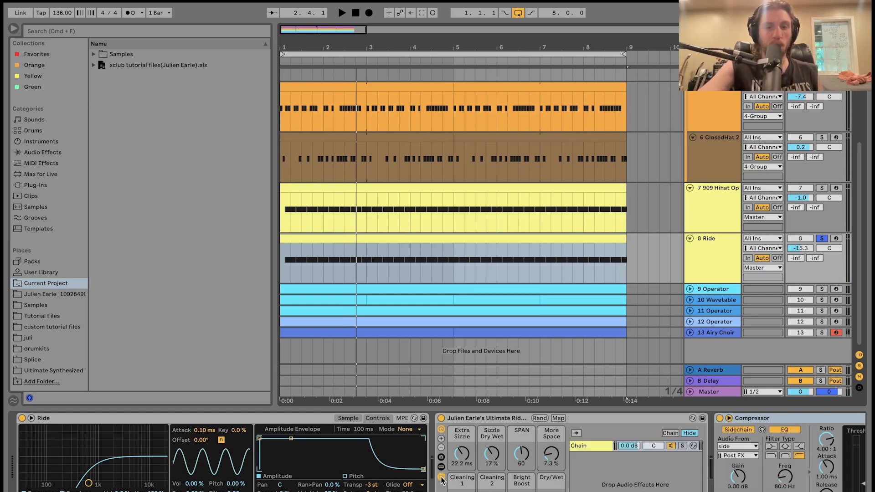
Step: Unfold the Ride track's effect rack and its nested Audio Effect Racks to the innermost chain while the ride plays
{"action": "left_click", "coordinate": [441, 476]}
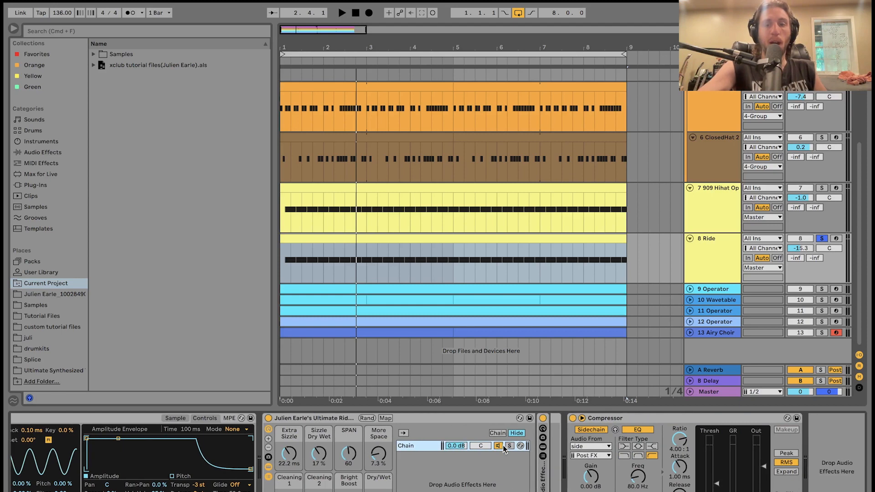
{"action": "double_click", "coordinate": [543, 469]}
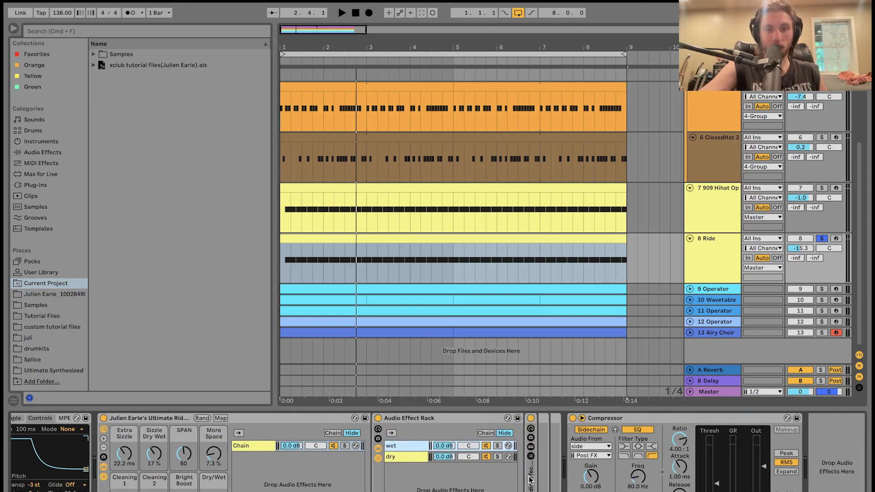
{"action": "double_click", "coordinate": [530, 480]}
{"action": "key", "text": "space"}
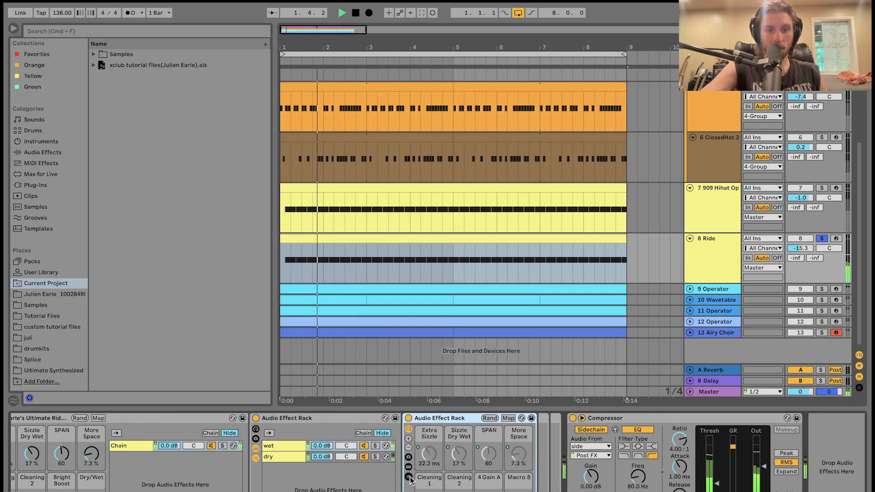
{"action": "left_click", "coordinate": [408, 477]}
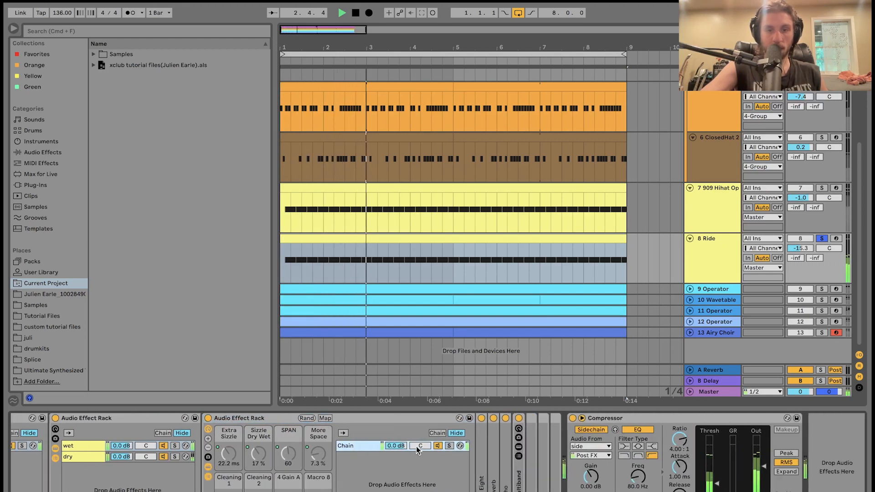
{"action": "left_click", "coordinate": [417, 446]}
Step: Unfold the Multiband, Echo, Reverb and EQ Eight in the Ride rack's inner chain and examine their settings
{"action": "double_click", "coordinate": [519, 478]}
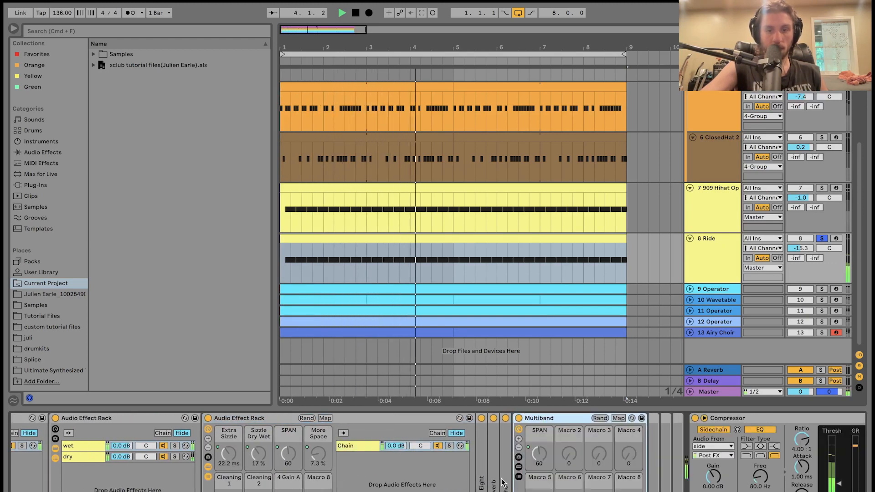
{"action": "double_click", "coordinate": [504, 481]}
{"action": "double_click", "coordinate": [493, 479]}
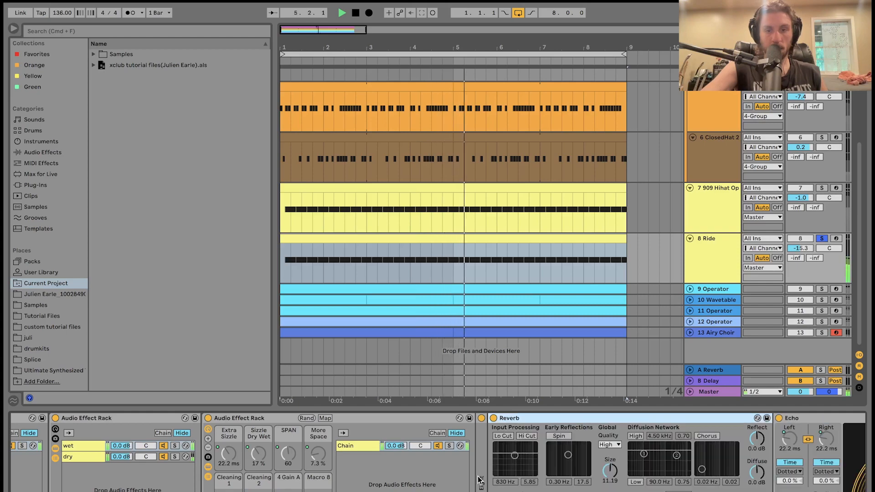
{"action": "scroll", "coordinate": [478, 479], "scroll_direction": "right", "scroll_amount": 10}
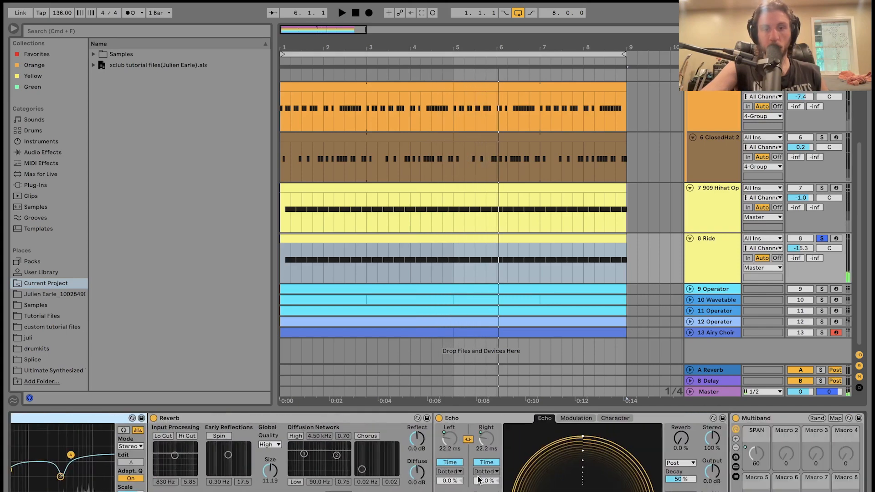
{"action": "scroll", "coordinate": [479, 479], "scroll_direction": "left", "scroll_amount": 10}
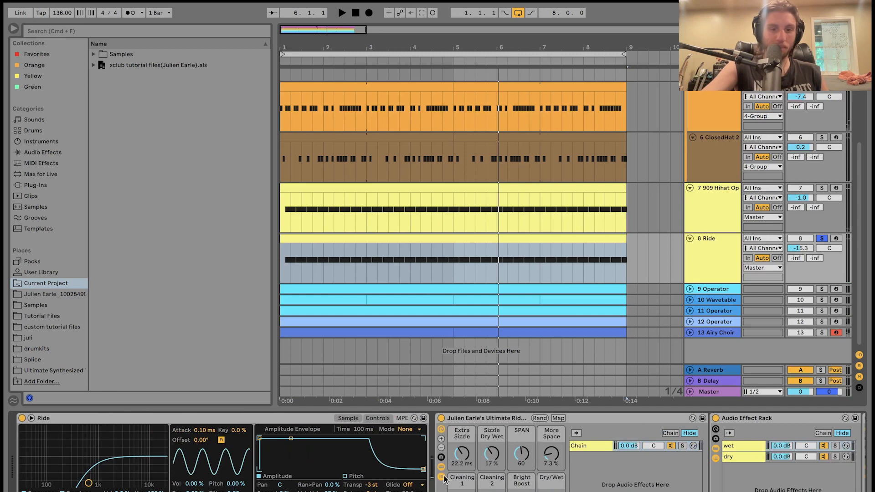
Step: Collapse the Ride track's effect rack to its macros and show the sidechained Compressor after it
{"action": "left_click", "coordinate": [441, 476]}
{"action": "scroll", "coordinate": [365, 479], "scroll_direction": "right", "scroll_amount": 10}
{"action": "scroll", "coordinate": [283, 477], "scroll_direction": "left", "scroll_amount": 10}
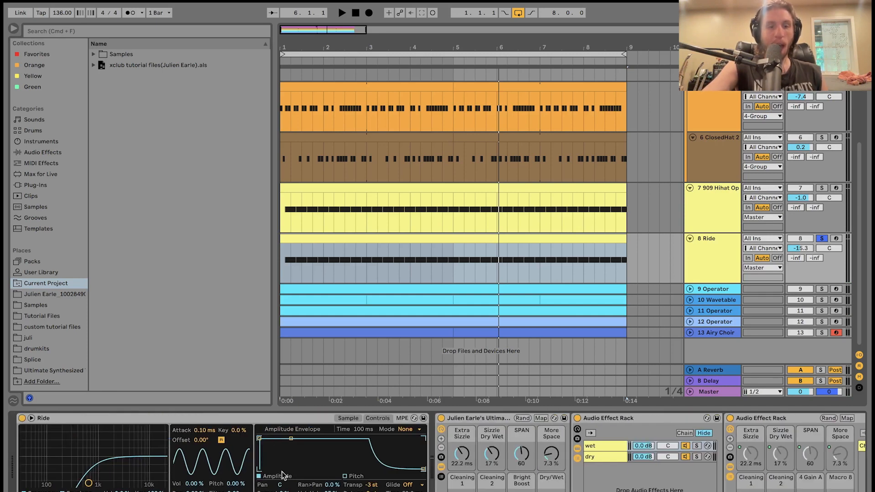
{"action": "left_click", "coordinate": [441, 467]}
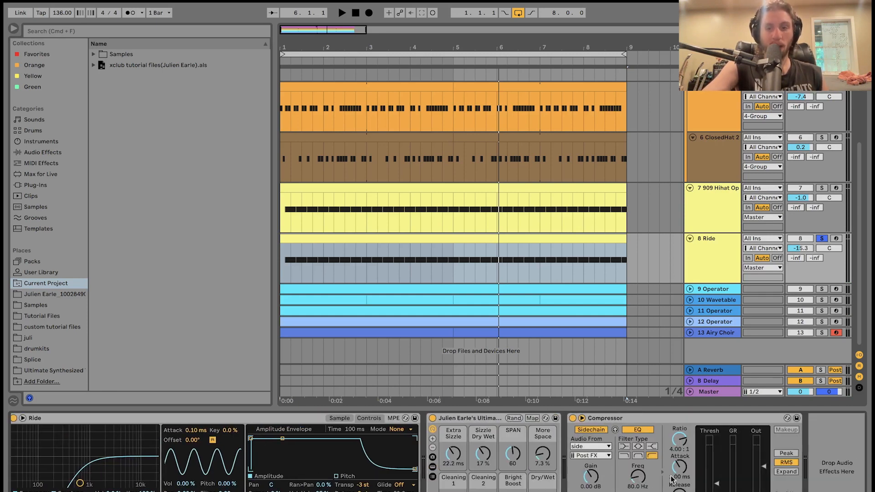
Step: Show the kick track's sampler, clear the Ride's solo, and play the full loop with all tracks
{"action": "scroll", "coordinate": [453, 227], "scroll_direction": "up", "scroll_amount": 5}
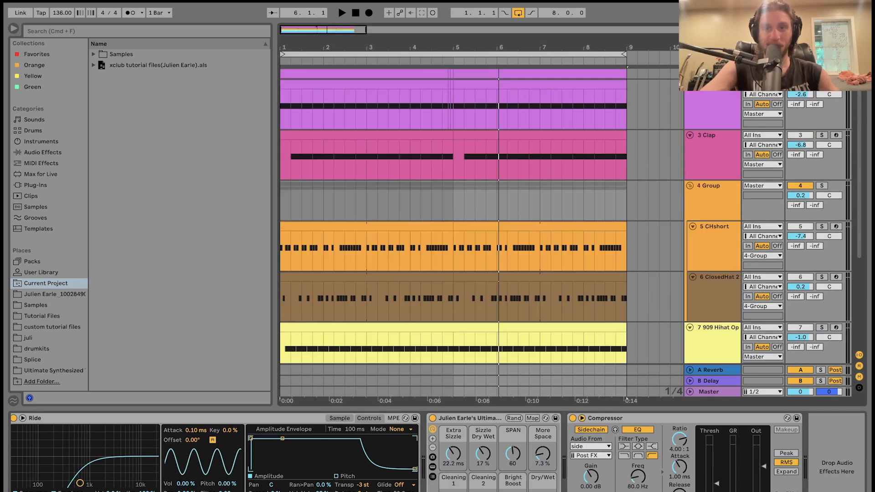
{"action": "left_click", "coordinate": [712, 73]}
{"action": "key", "text": "space"}
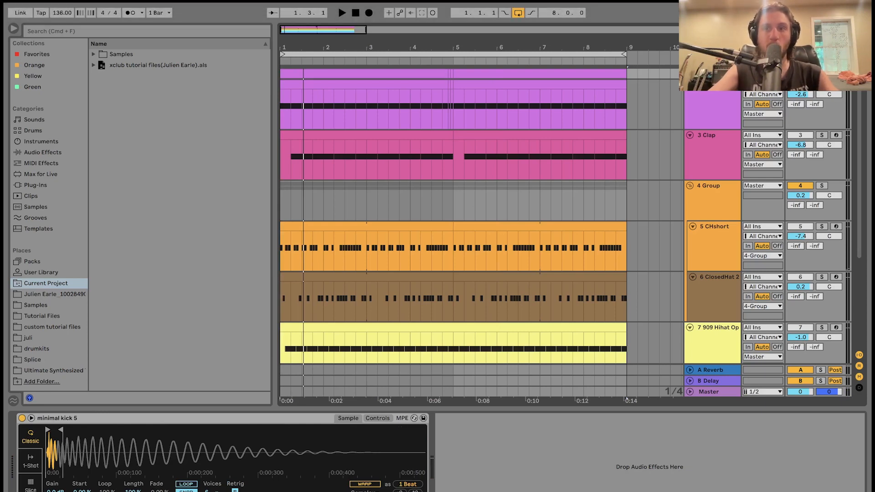
{"action": "scroll", "coordinate": [454, 217], "scroll_direction": "down", "scroll_amount": 5}
{"action": "key", "text": "space"}
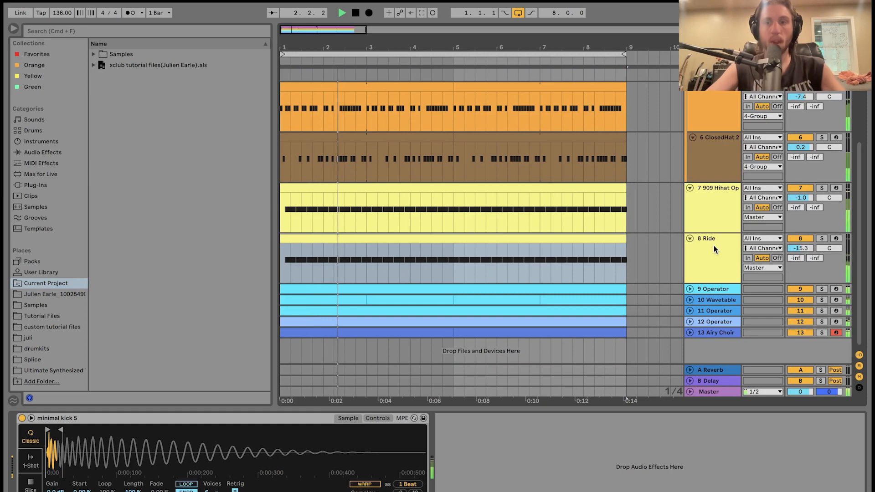
{"action": "key", "text": "space"}
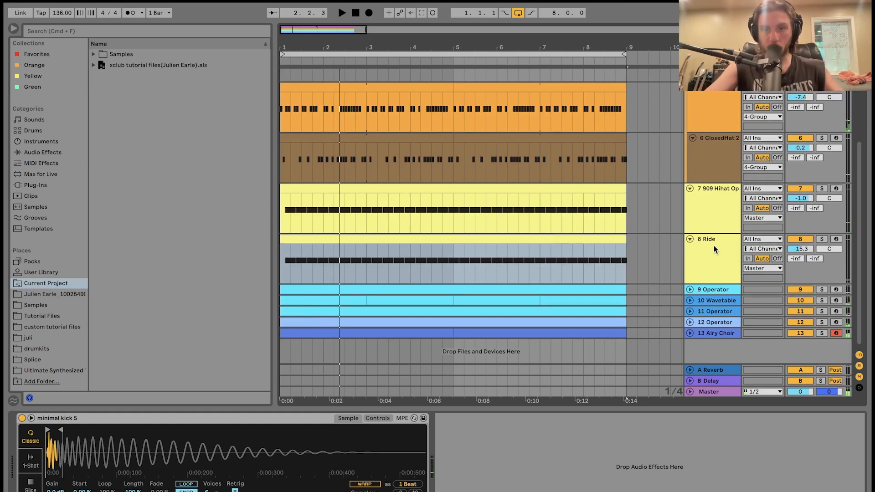
Step: Solo and unfold the 9 Operator track, open its MIDI clip, and listen to the bass pattern
{"action": "left_click", "coordinate": [821, 290]}
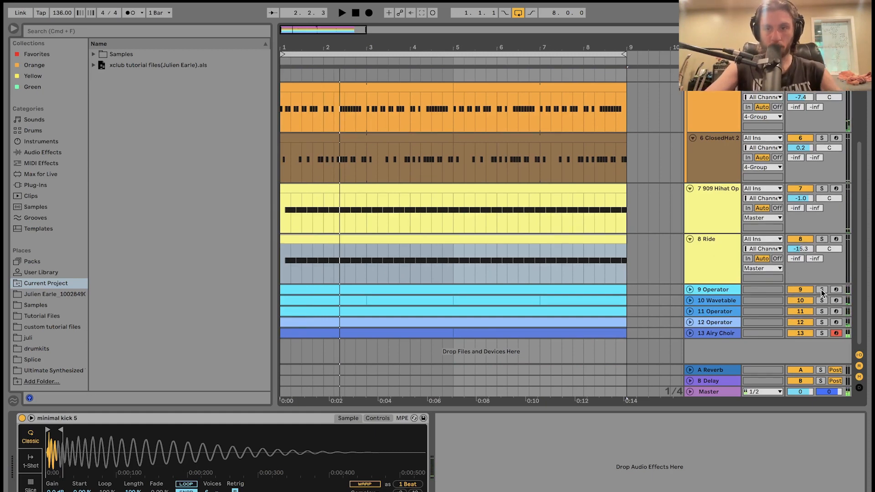
{"action": "left_click", "coordinate": [690, 290]}
{"action": "key", "text": "space"}
{"action": "double_click", "coordinate": [557, 288]}
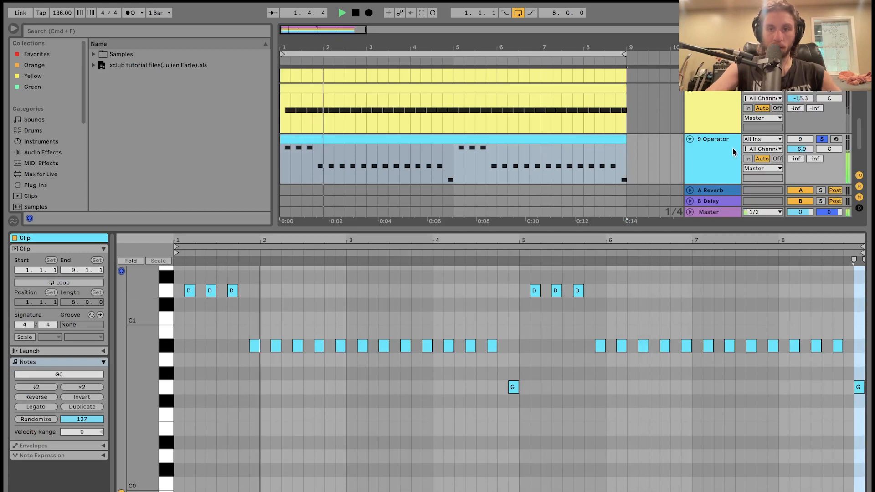
{"action": "scroll", "coordinate": [735, 152], "scroll_direction": "up", "scroll_amount": 6}
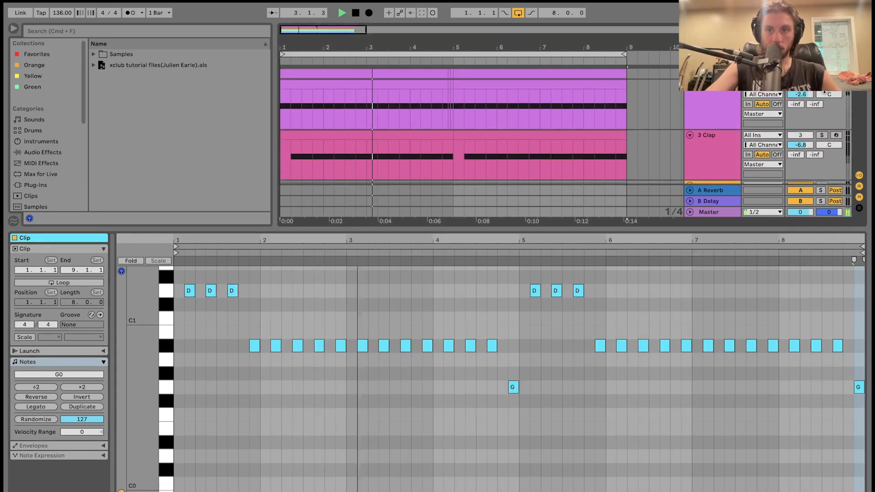
{"action": "scroll", "coordinate": [796, 113], "scroll_direction": "down", "scroll_amount": 8}
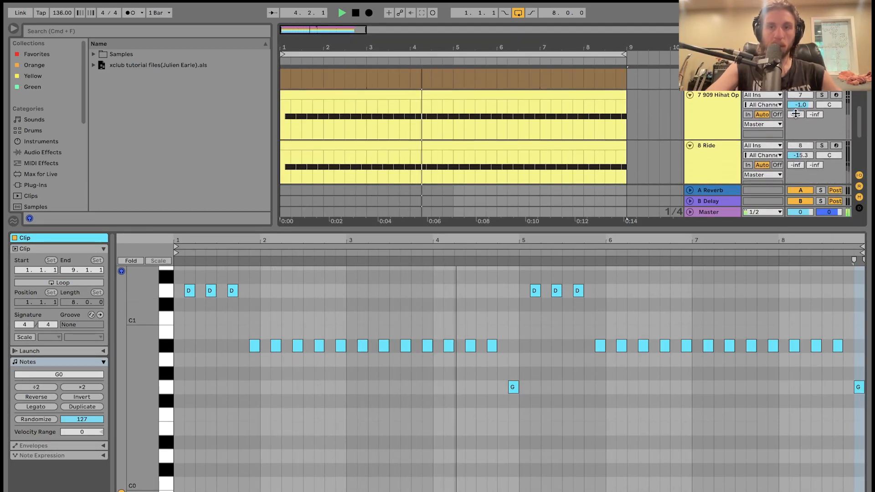
{"action": "scroll", "coordinate": [796, 114], "scroll_direction": "down", "scroll_amount": 5}
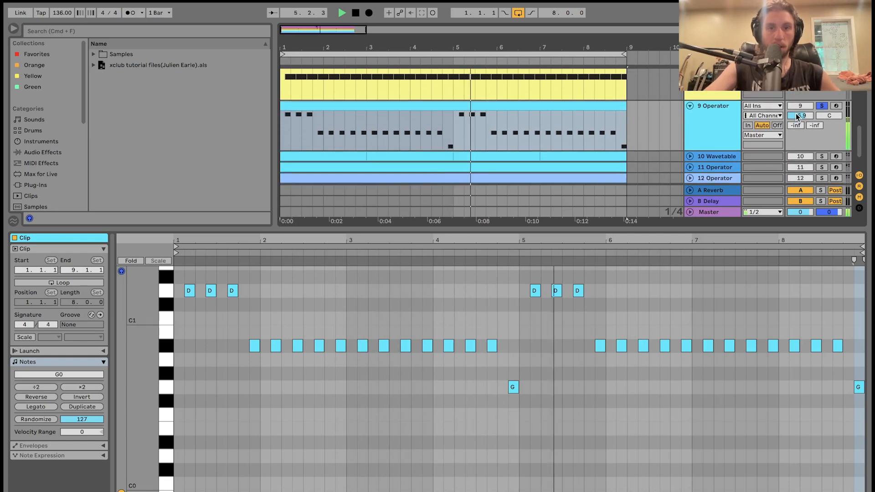
{"action": "scroll", "coordinate": [796, 115], "scroll_direction": "down", "scroll_amount": 2}
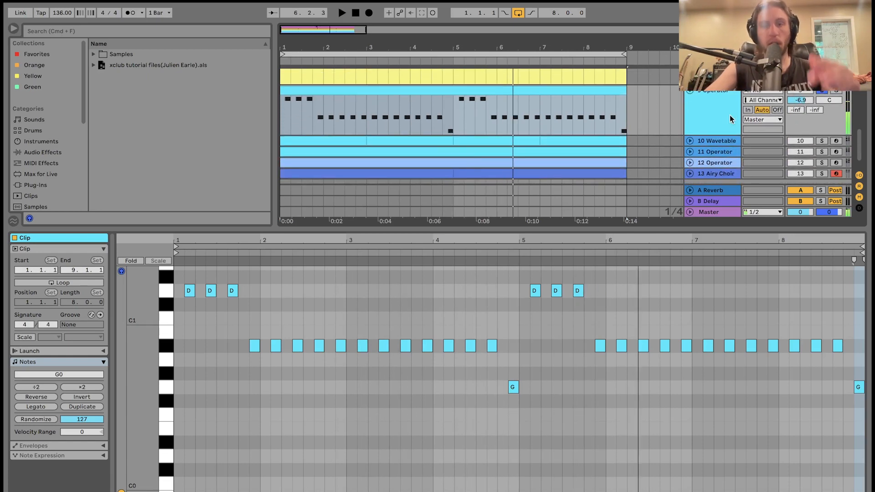
Step: Show the 9 Operator track's device chain and turn off its solo
{"action": "left_click", "coordinate": [688, 124]}
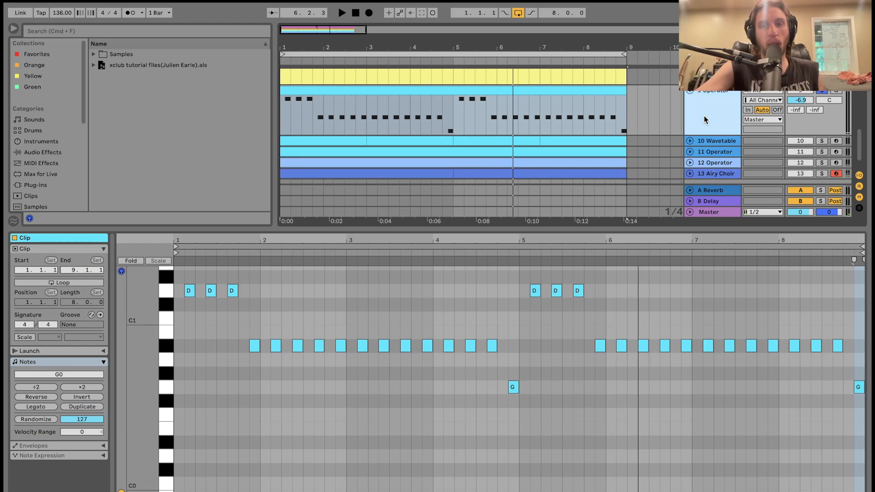
{"action": "left_click", "coordinate": [822, 249]}
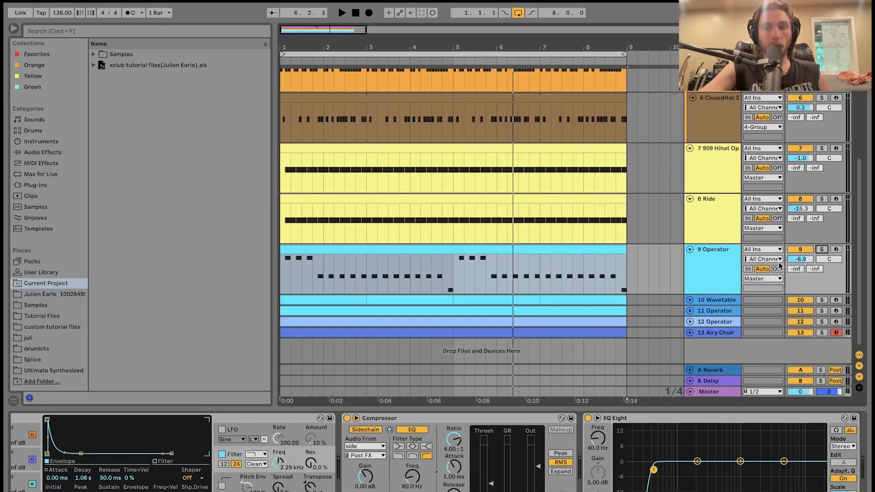
Step: Solo the 9 Operator track again and play its bass pattern with the MIDI clip open
{"action": "left_click", "coordinate": [822, 249]}
{"action": "left_click", "coordinate": [580, 246]}
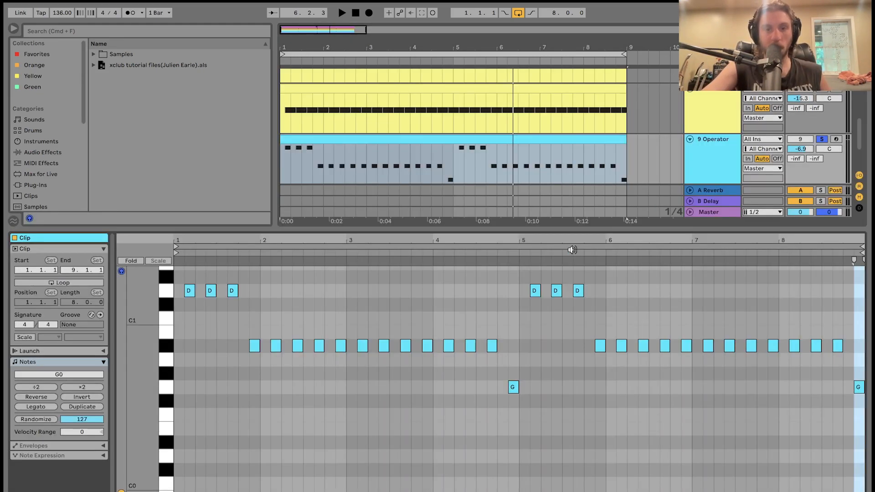
{"action": "key", "text": "space"}
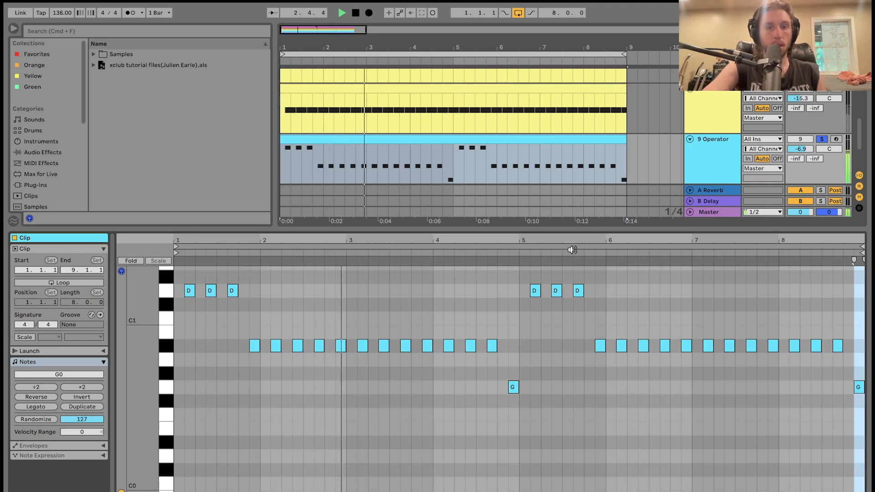
{"action": "key", "text": "space"}
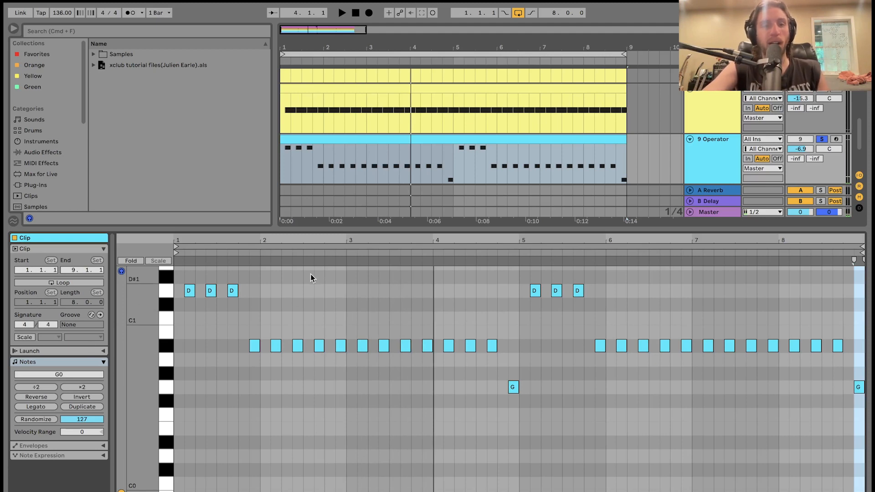
Step: Select all the D1 notes and then all the A#0 notes in the bass clip, and start playback
{"action": "left_click", "coordinate": [168, 290]}
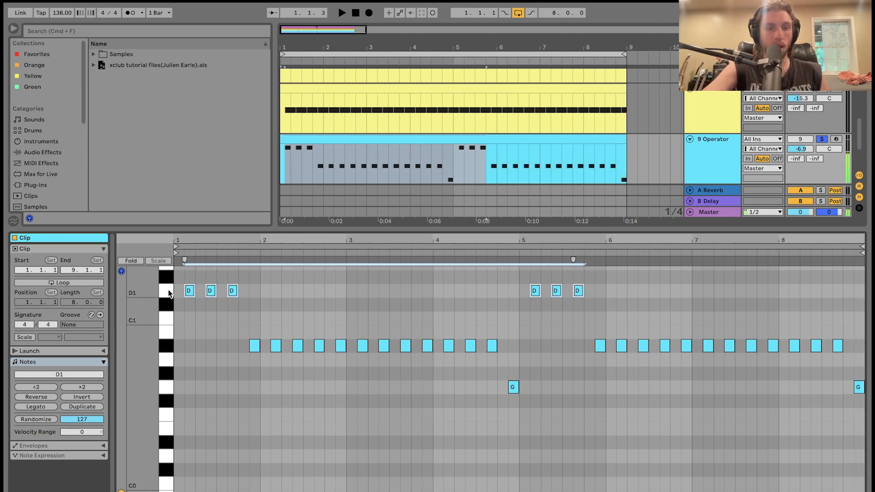
{"action": "left_click", "coordinate": [168, 347]}
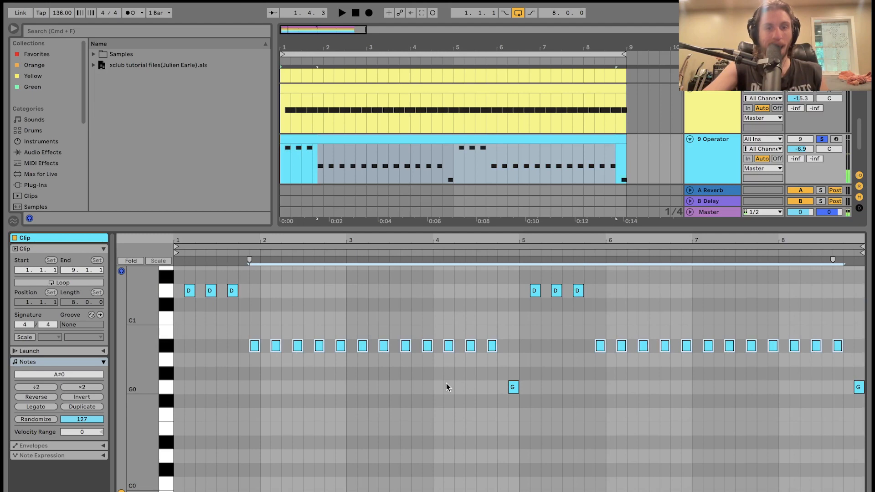
{"action": "key", "text": "space"}
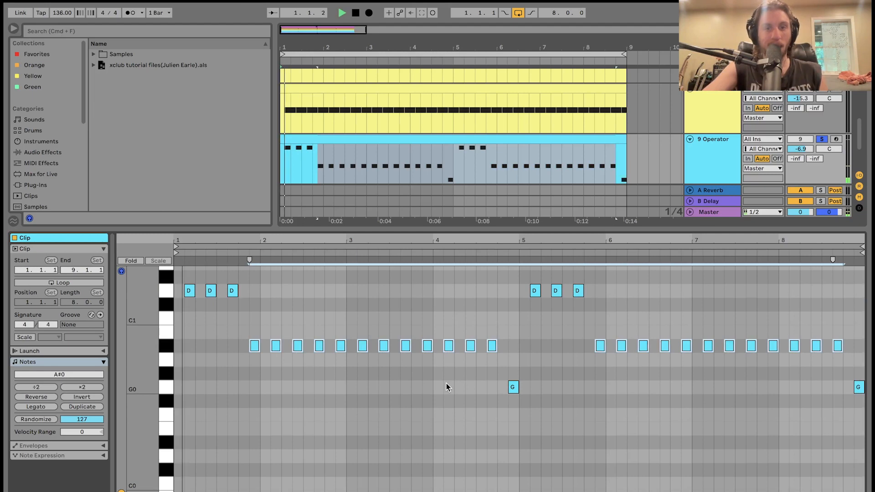
Step: Play the bass clip from position 8.4.1 across the loop point, and bring back the 9 Operator track's device chain
{"action": "left_click", "coordinate": [605, 174]}
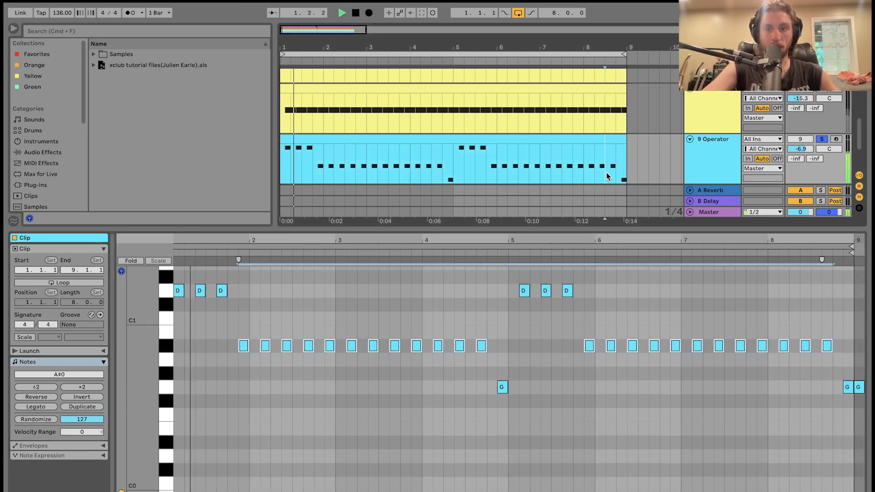
{"action": "key", "text": "space"}
{"action": "left_click", "coordinate": [617, 175]}
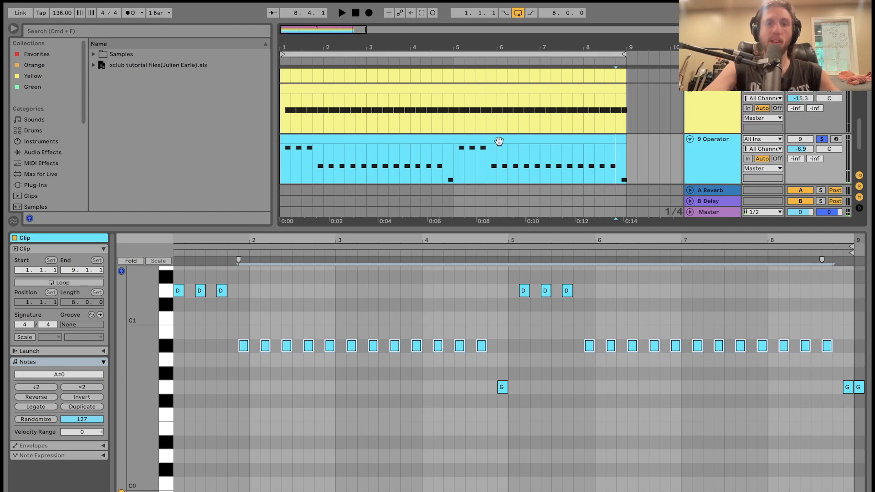
{"action": "key", "text": "space"}
{"action": "left_click", "coordinate": [729, 152]}
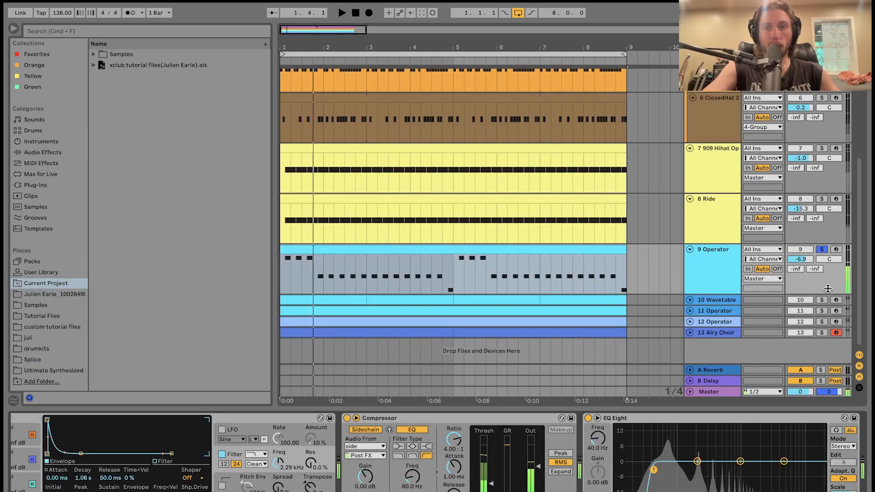
{"action": "key", "text": "space"}
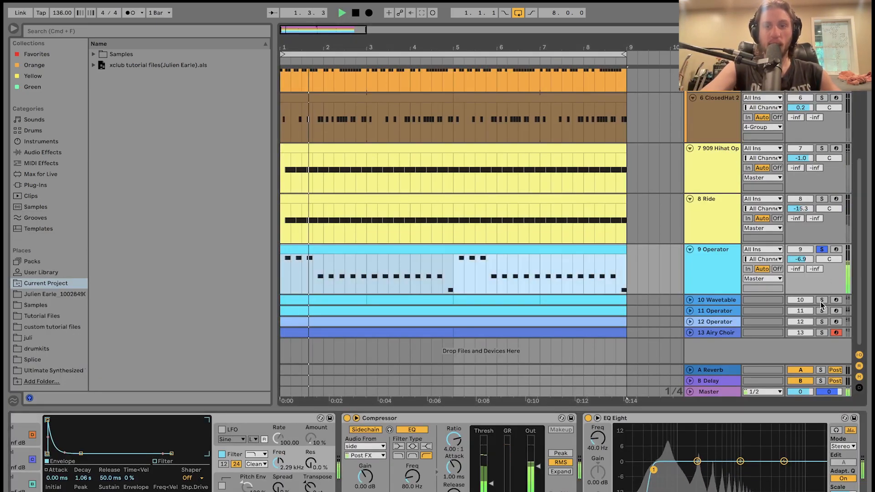
{"action": "key", "text": "space"}
Step: Solo 10 Wavetable, 11 Operator, 12 Operator and 13 Airy Choir one at a time alongside 9 Operator to hear each with the bass
{"action": "left_click", "coordinate": [822, 301]}
{"action": "key", "text": "space"}
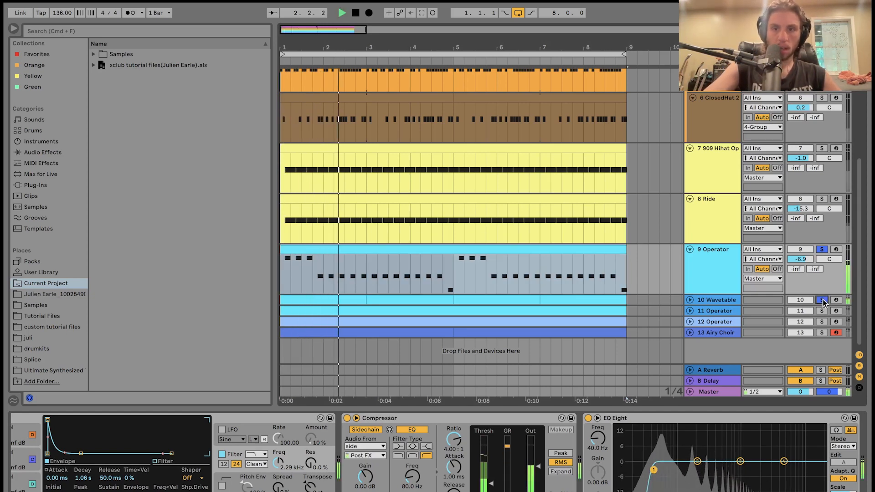
{"action": "left_click", "coordinate": [822, 300]}
{"action": "key", "text": "space"}
{"action": "left_click", "coordinate": [823, 311]}
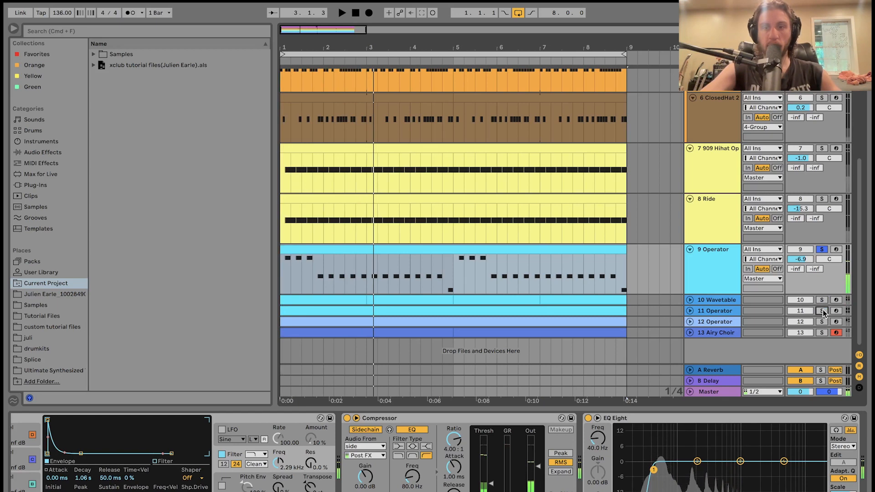
{"action": "key", "text": "space"}
{"action": "left_click", "coordinate": [822, 312]}
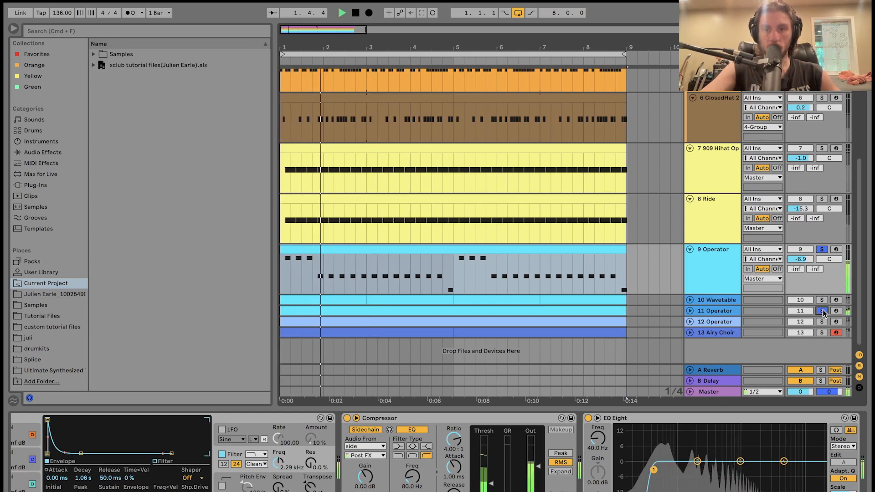
{"action": "left_click", "coordinate": [822, 322]}
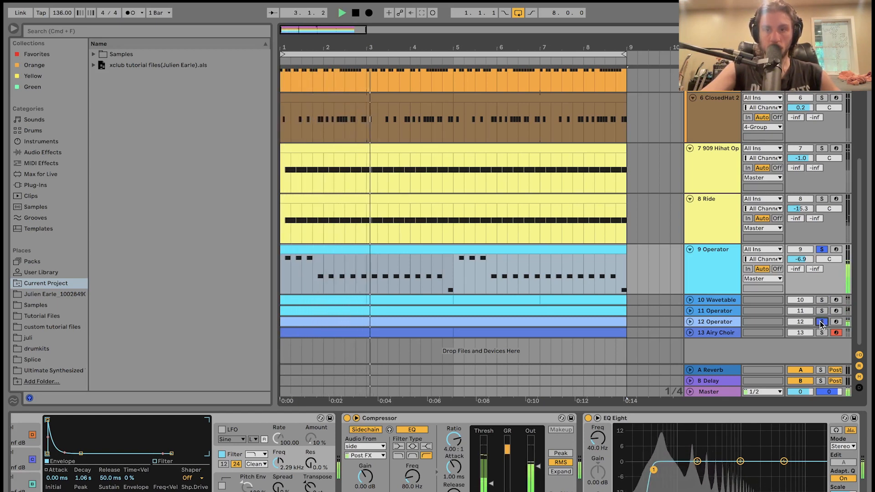
{"action": "left_click", "coordinate": [822, 322]}
{"action": "left_click", "coordinate": [822, 332]}
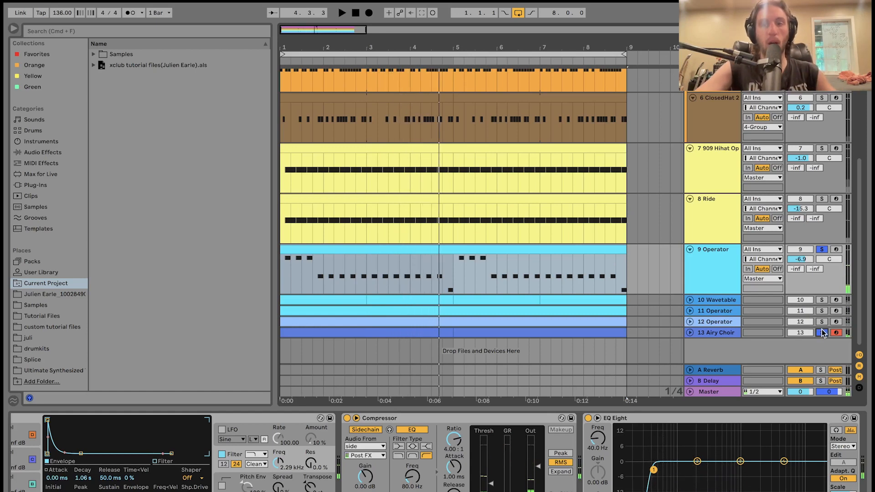
Step: Solo all tracks from the kick through 9 Operator together and listen to the drums with the bass
{"action": "scroll", "coordinate": [810, 254], "scroll_direction": "up", "scroll_amount": 2}
{"action": "left_click", "coordinate": [722, 284]}
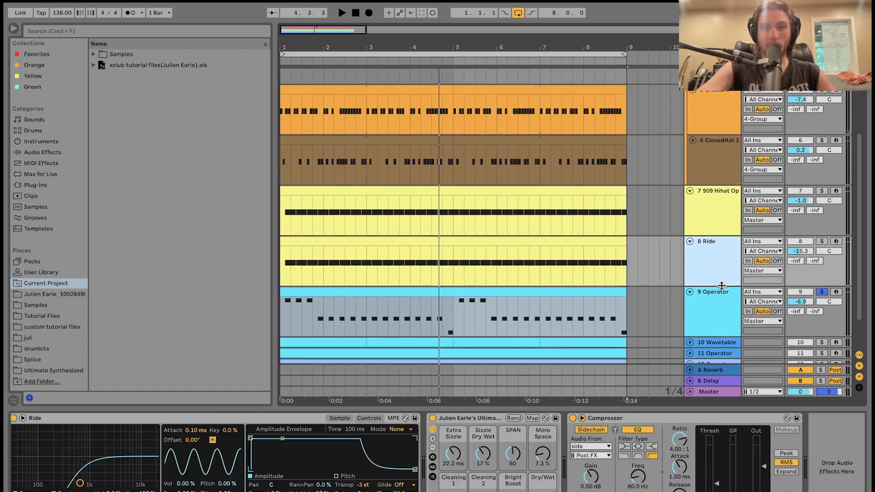
{"action": "left_click", "coordinate": [721, 302]}
{"action": "scroll", "coordinate": [721, 303], "scroll_direction": "up", "scroll_amount": 6}
{"action": "left_click", "coordinate": [726, 116]}
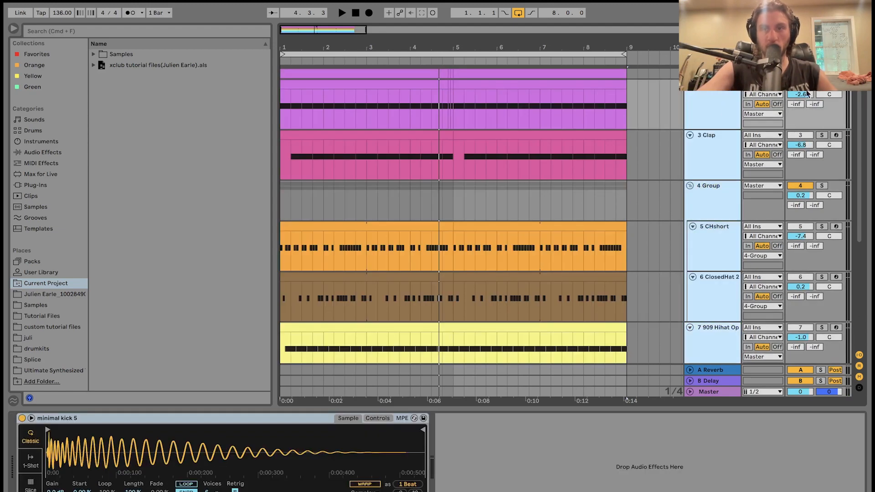
{"action": "key", "text": "space"}
{"action": "scroll", "coordinate": [734, 157], "scroll_direction": "down", "scroll_amount": 8}
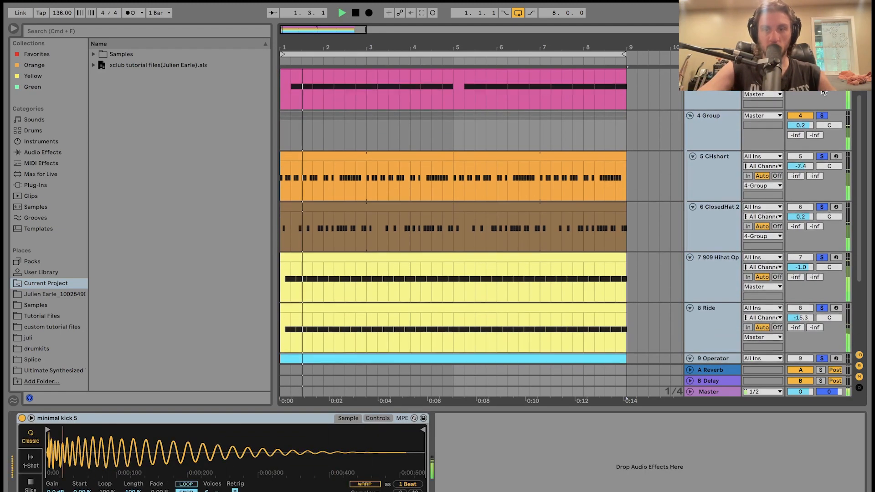
{"action": "left_click", "coordinate": [716, 260]}
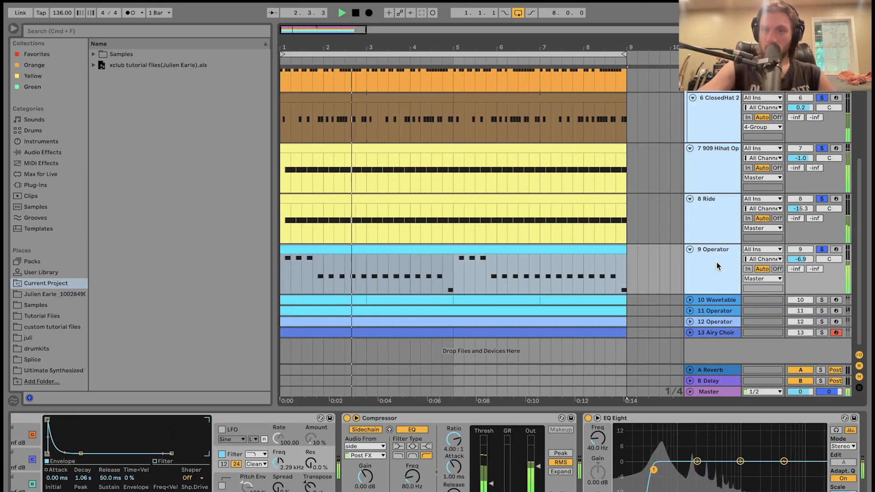
{"action": "key", "text": "space"}
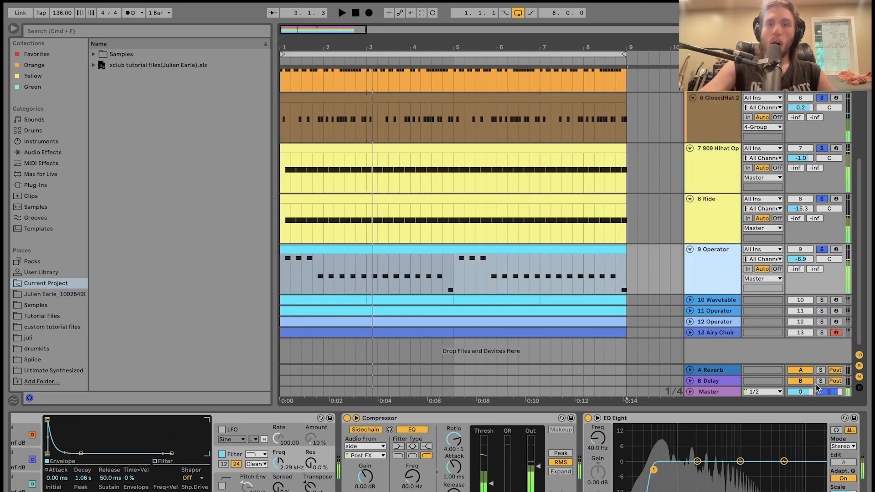
Step: Solo only the 9 Operator track, inspect its Operator's oscillator and filter envelopes, and play the bass
{"action": "left_click", "coordinate": [822, 249]}
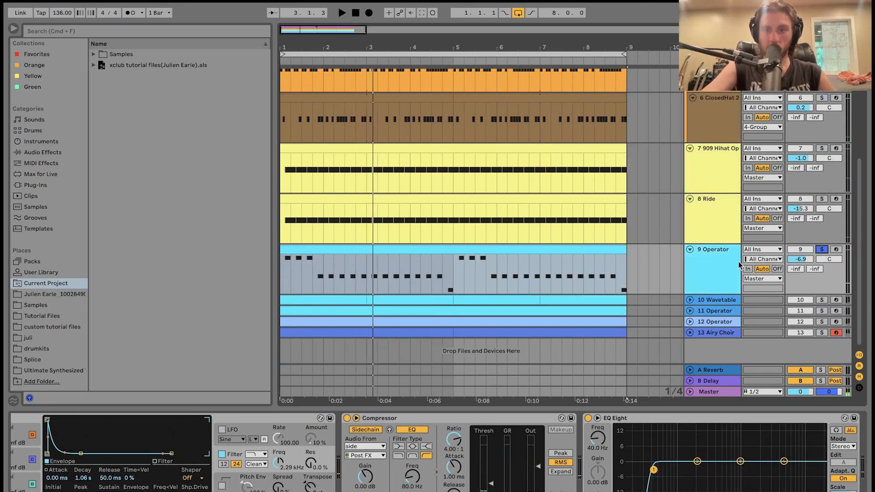
{"action": "left_click", "coordinate": [502, 250]}
{"action": "left_click", "coordinate": [304, 456]}
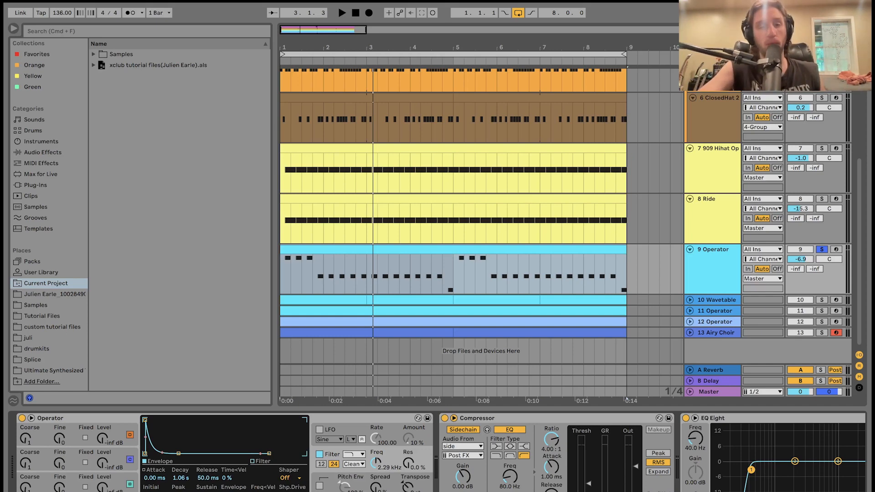
{"action": "left_click", "coordinate": [73, 491]}
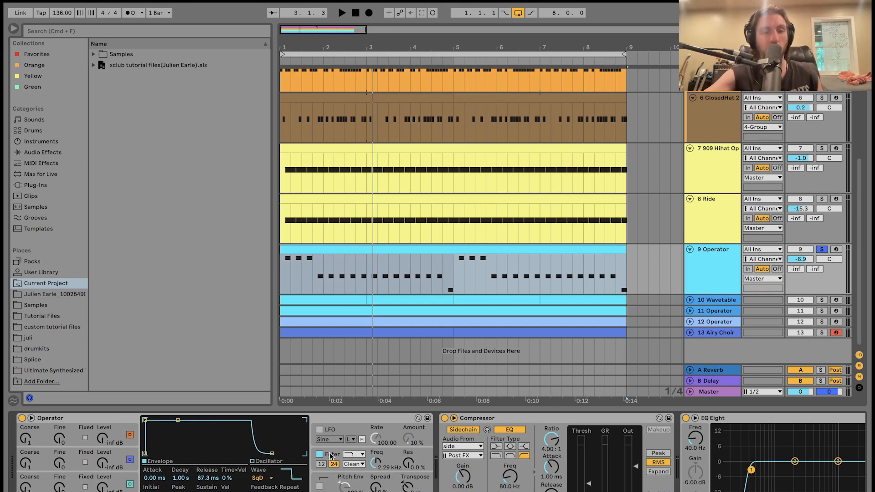
{"action": "left_click", "coordinate": [390, 459]}
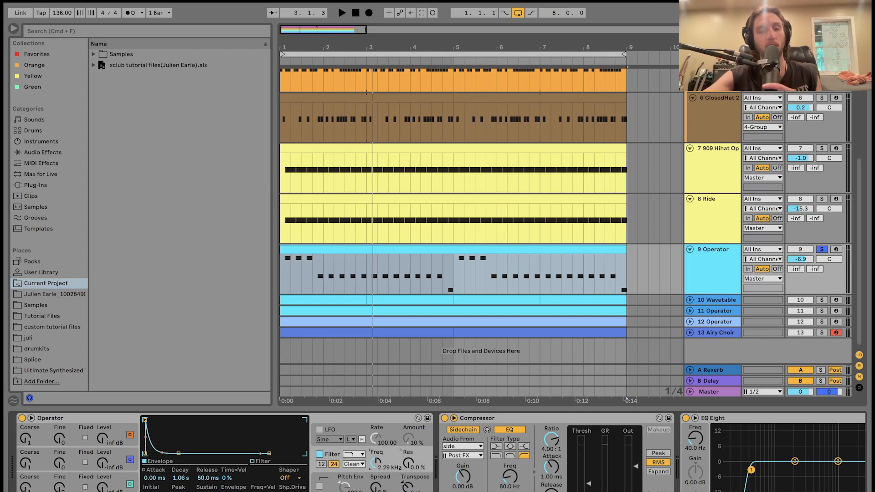
{"action": "key", "text": "space"}
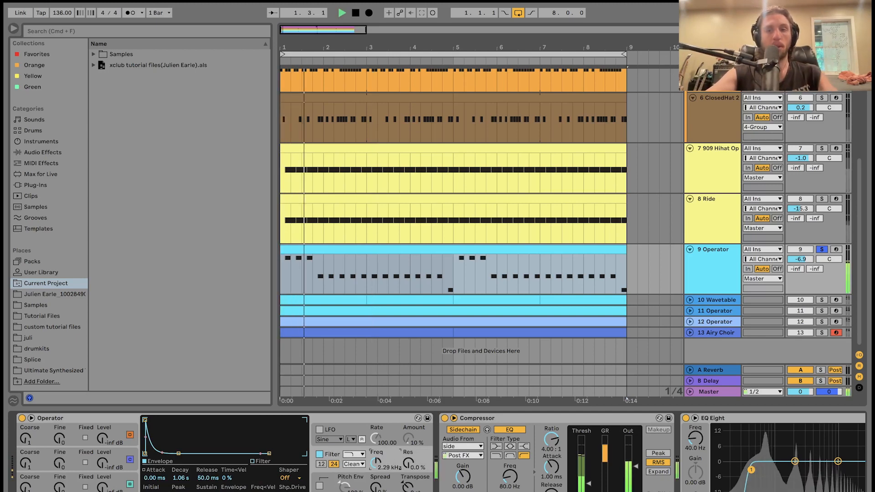
{"action": "key", "text": "space"}
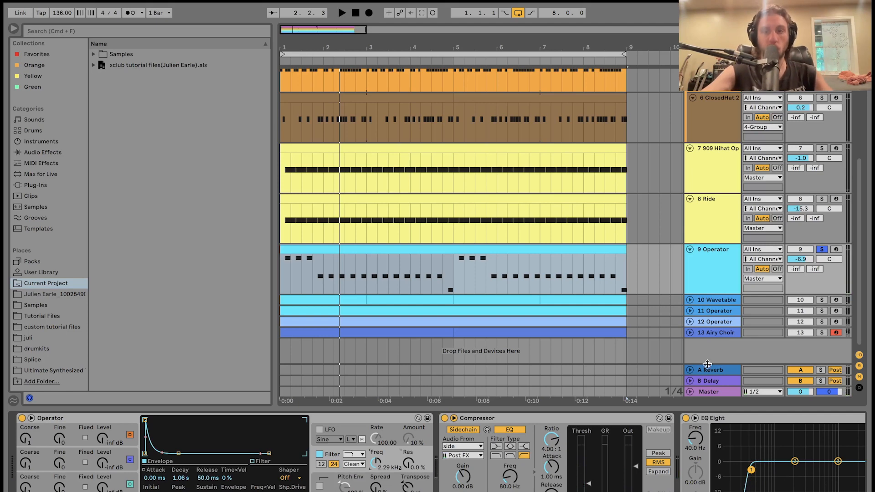
Step: Show the kick track's sampler, and return to the 9 Operator track's devices to play the bass
{"action": "scroll", "coordinate": [719, 263], "scroll_direction": "up", "scroll_amount": 5}
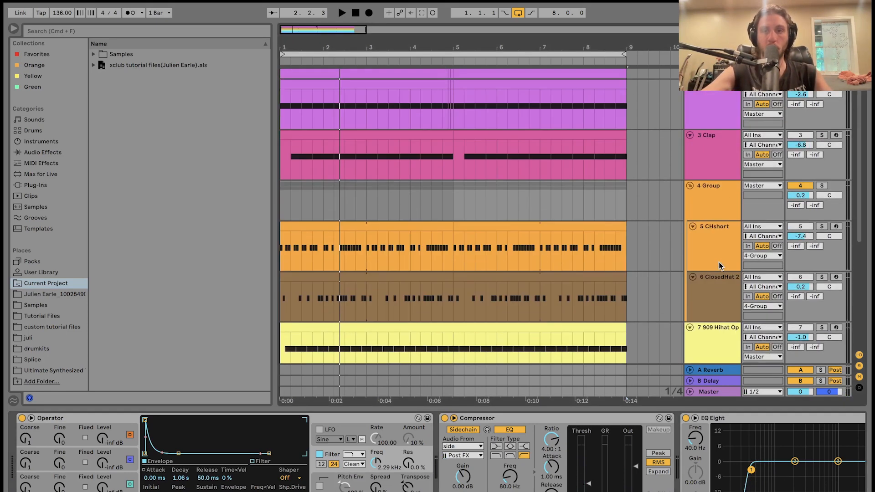
{"action": "left_click", "coordinate": [825, 93]}
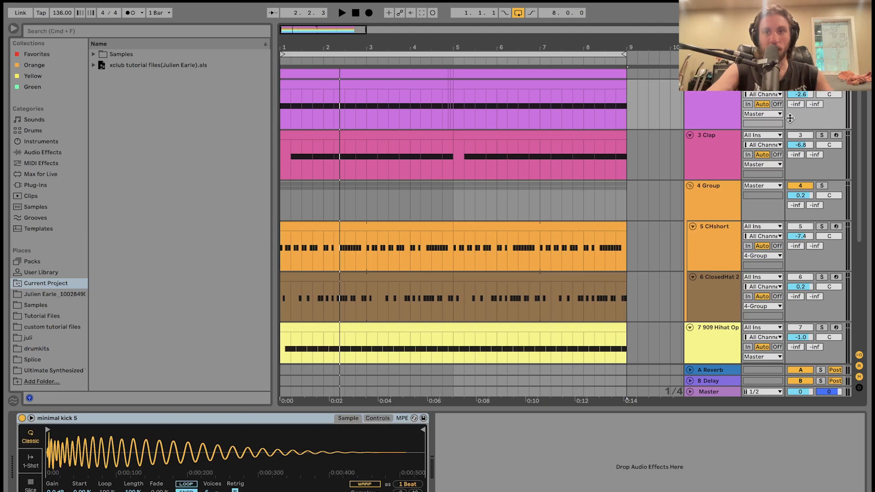
{"action": "scroll", "coordinate": [790, 119], "scroll_direction": "down", "scroll_amount": 5}
{"action": "key", "text": "space"}
{"action": "left_click", "coordinate": [726, 275]}
{"action": "key", "text": "space"}
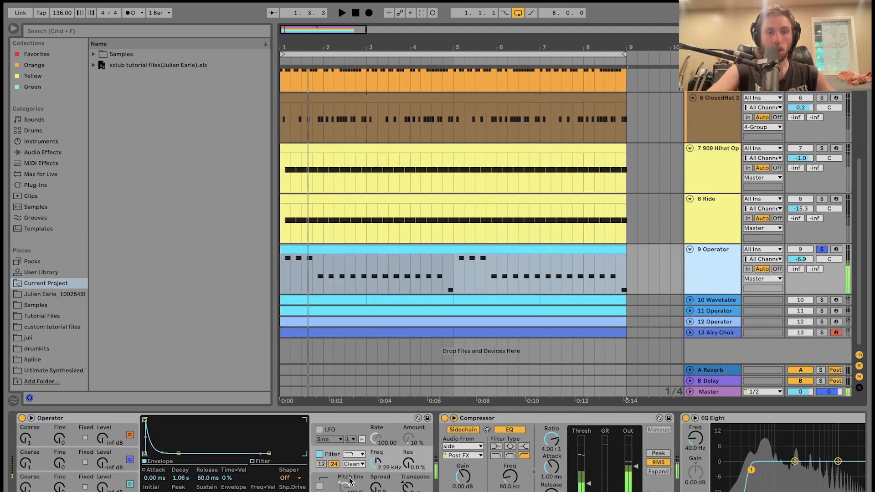
Step: Play the soloed bass from the loop start several times while examining the Operator's filter envelope and the sidechained Compressor
{"action": "key", "text": "space"}
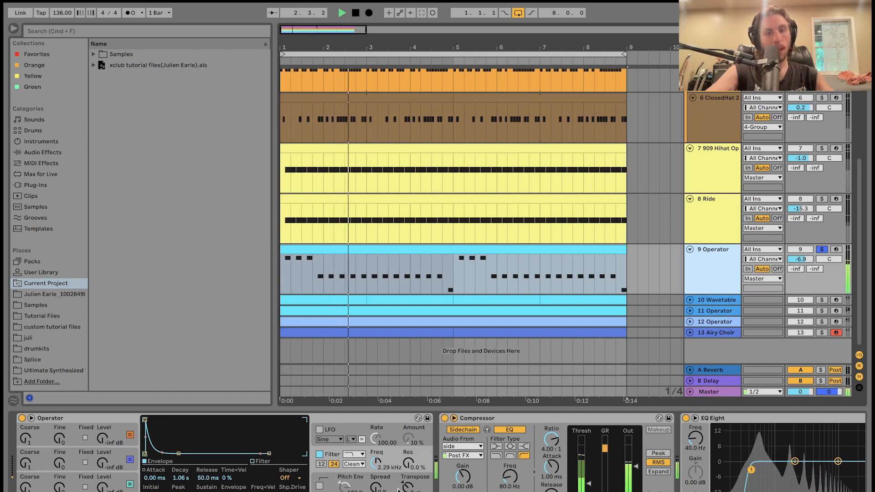
{"action": "key", "text": "space"}
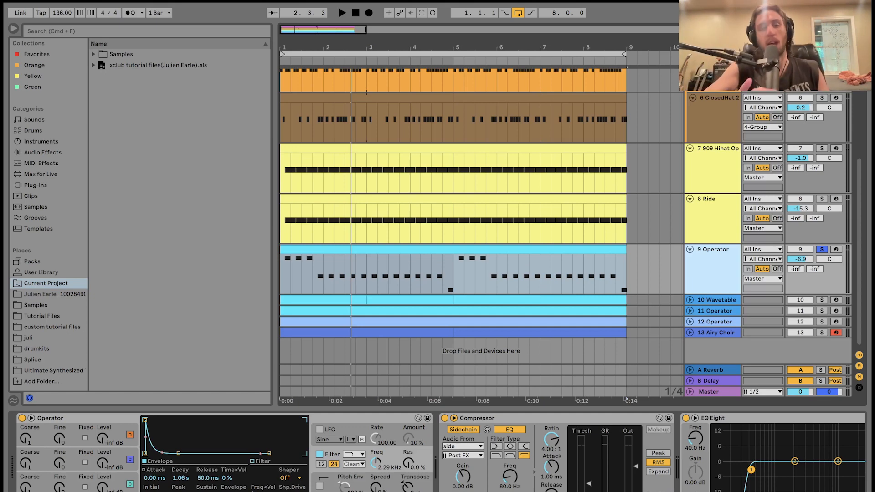
{"action": "key", "text": "space"}
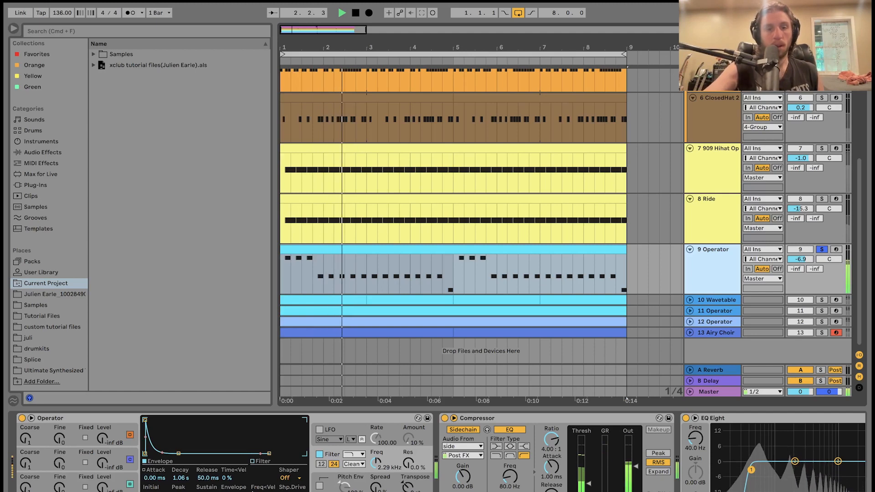
{"action": "key", "text": "space"}
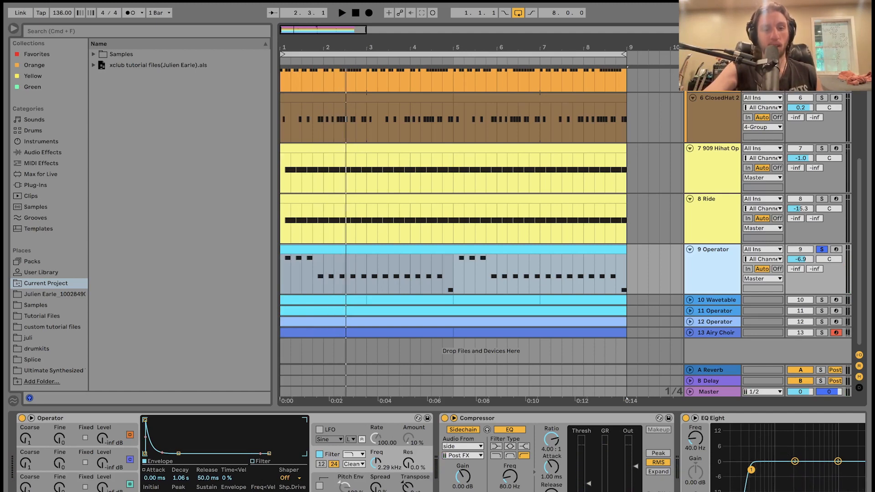
{"action": "key", "text": "space"}
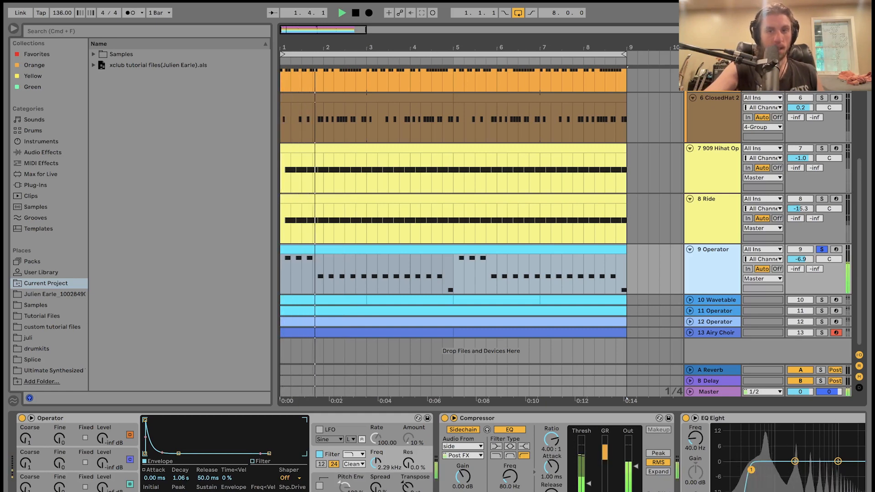
{"action": "key", "text": "space"}
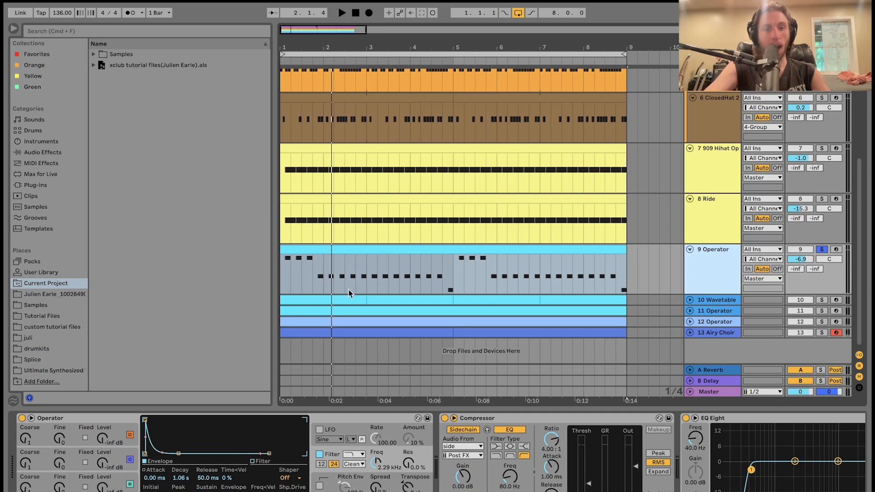
Step: Play the soloed bass while shortening the Operator envelope's decay to about 447 ms and returning it to 1.06 s
{"action": "scroll", "coordinate": [358, 426], "scroll_direction": "right", "scroll_amount": 5}
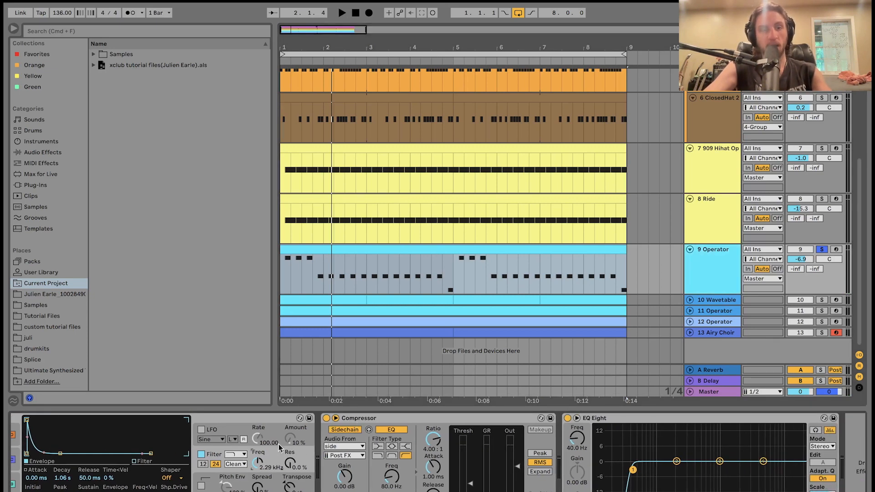
{"action": "key", "text": "space"}
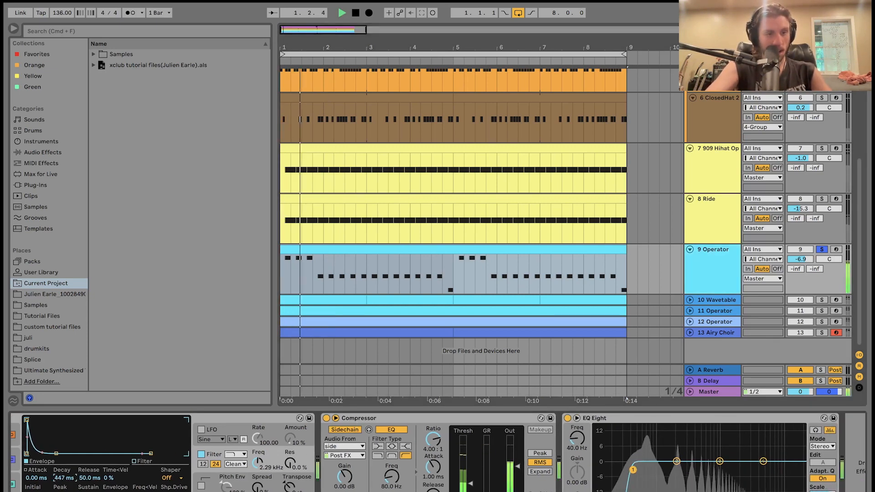
{"action": "left_click_drag", "start_coordinate": [63, 478], "coordinate": [63, 489]}
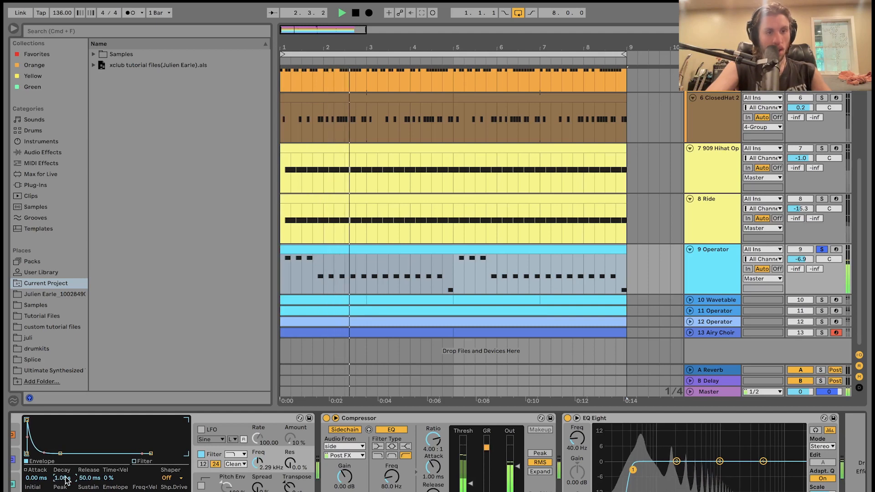
{"action": "key", "text": "space"}
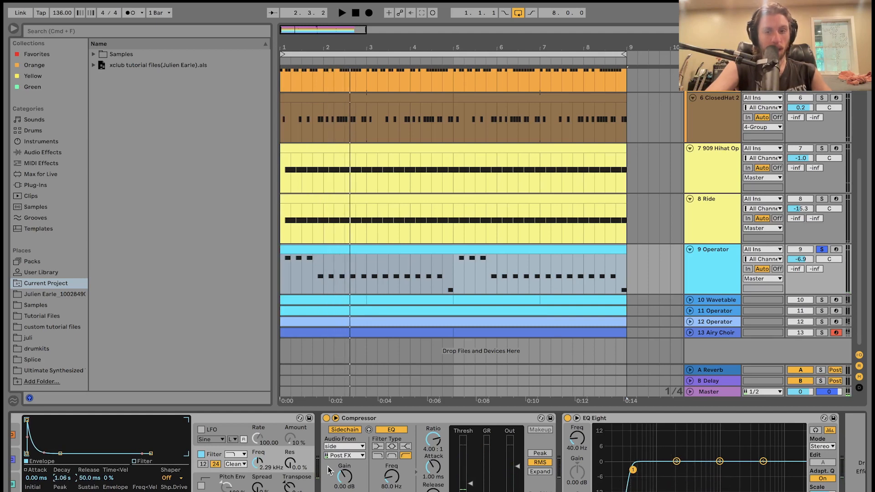
{"action": "key", "text": "space"}
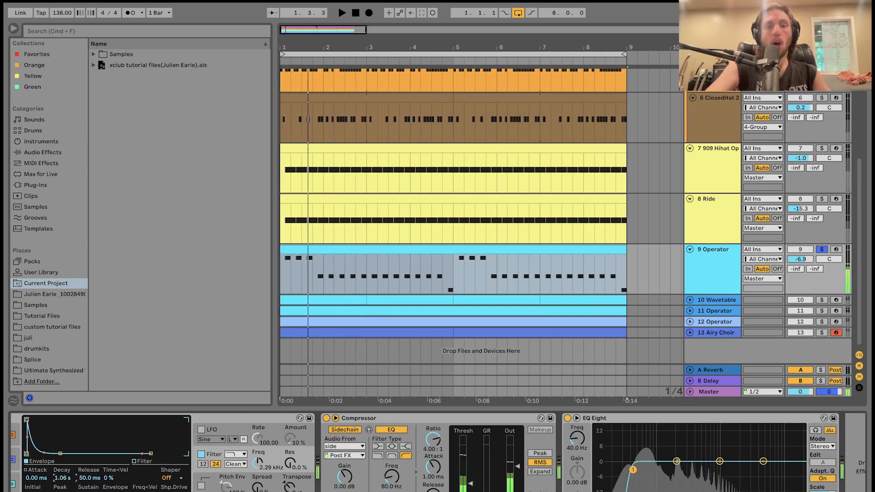
Step: Bypass the bass's Compressor and EQ Eight together, play the loop, and switch both devices back on to compare the sound
{"action": "left_click", "coordinate": [491, 416]}
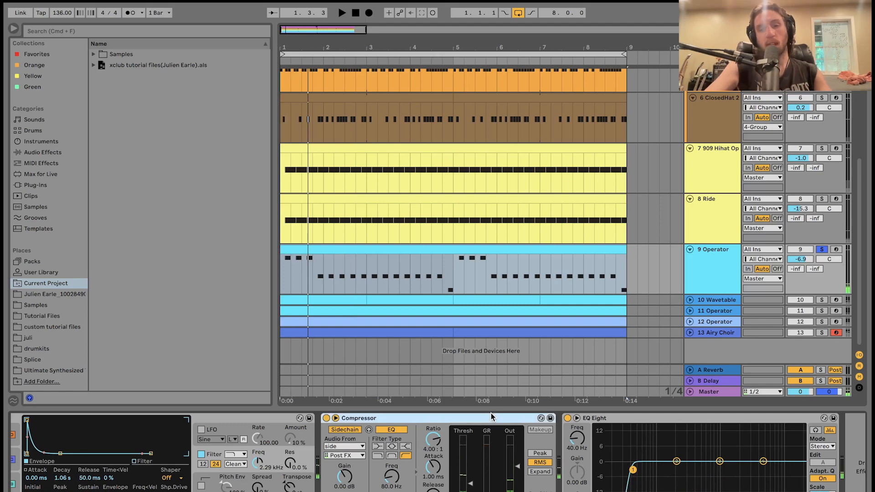
{"action": "left_click", "coordinate": [589, 419], "text": "shift"}
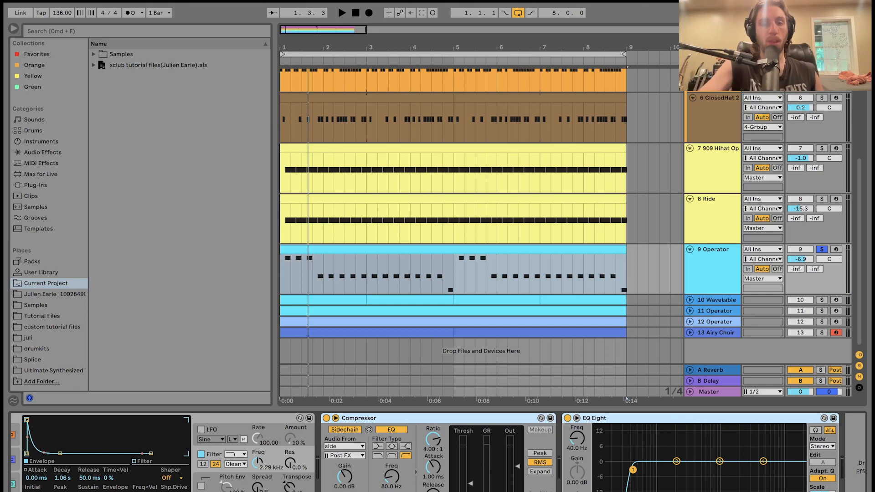
{"action": "left_click", "coordinate": [567, 418]}
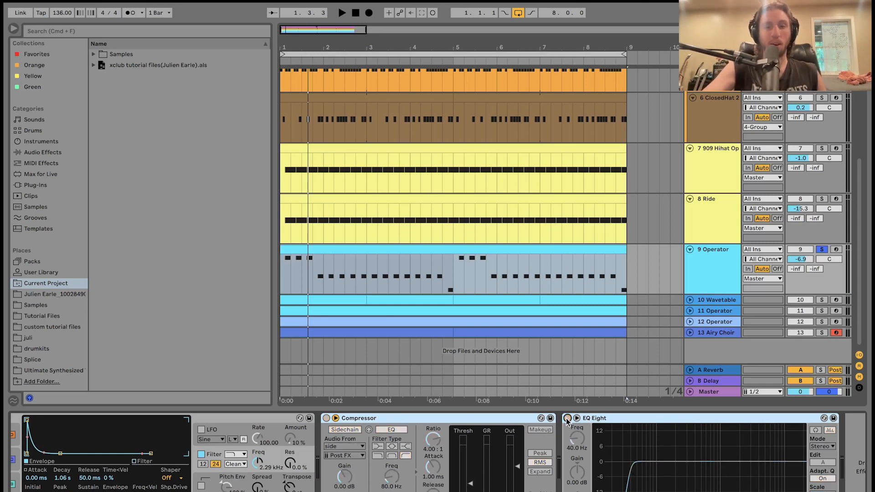
{"action": "key", "text": "space"}
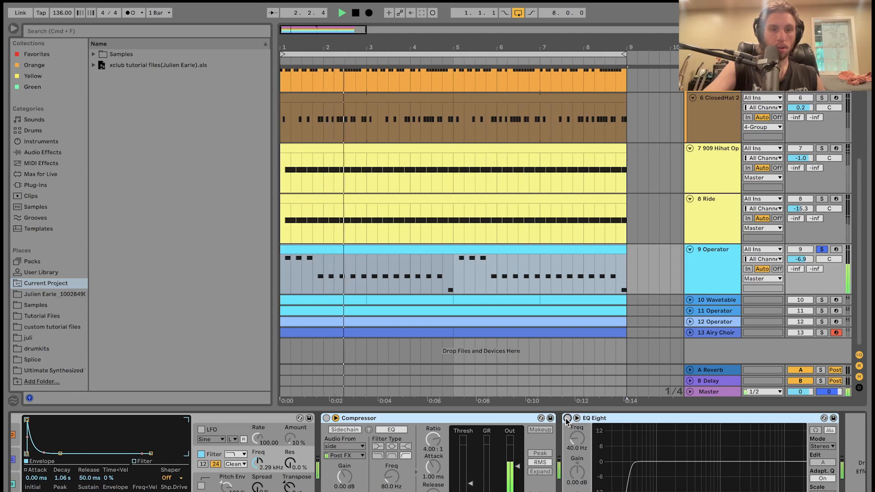
{"action": "left_click", "coordinate": [566, 419]}
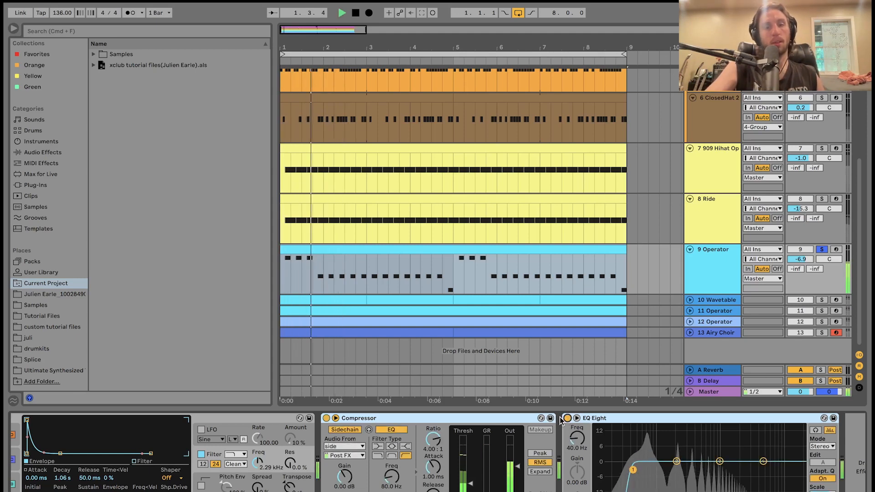
Step: Select the bass's sidechained Compressor and replay the loop to examine its gain reduction
{"action": "left_click", "coordinate": [517, 419]}
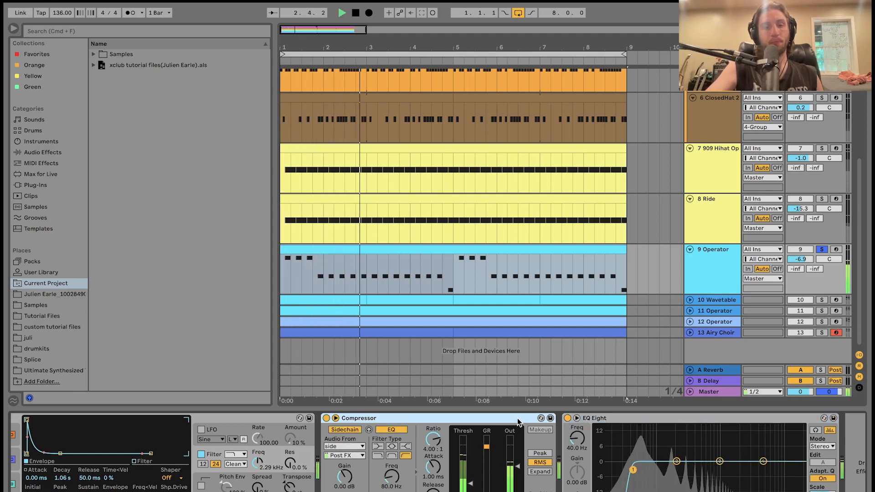
{"action": "key", "text": "space"}
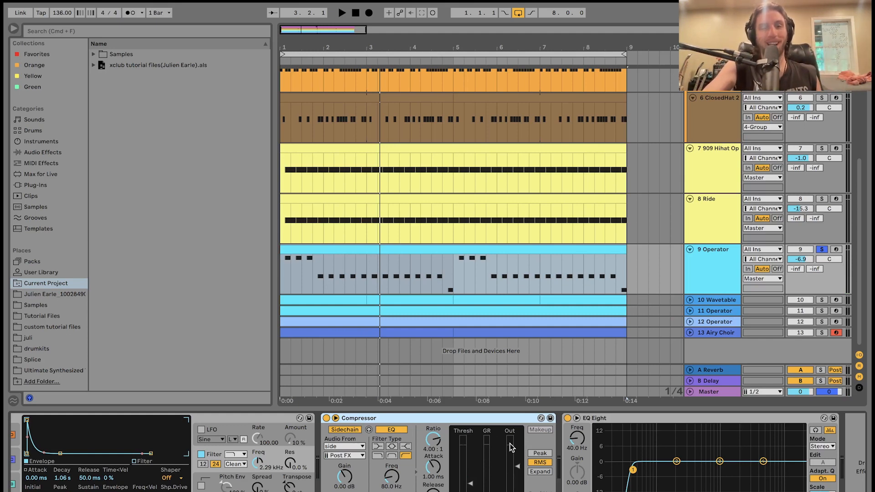
{"action": "key", "text": "space"}
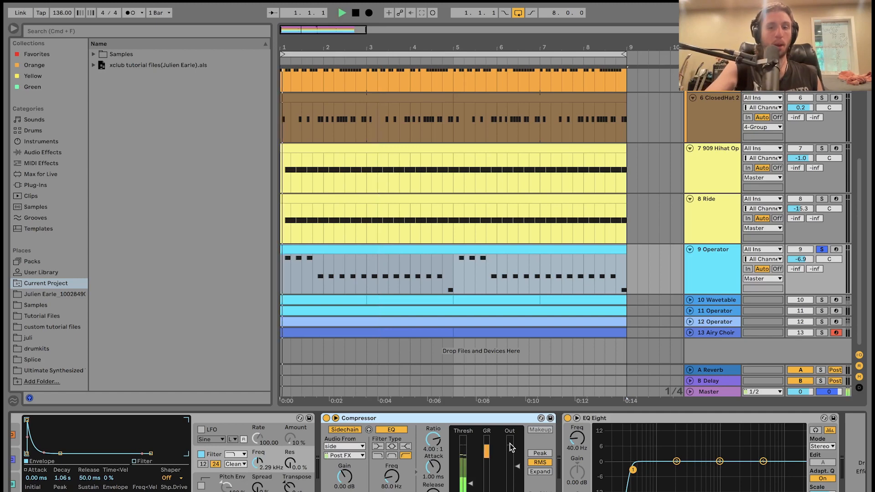
{"action": "key", "text": "space"}
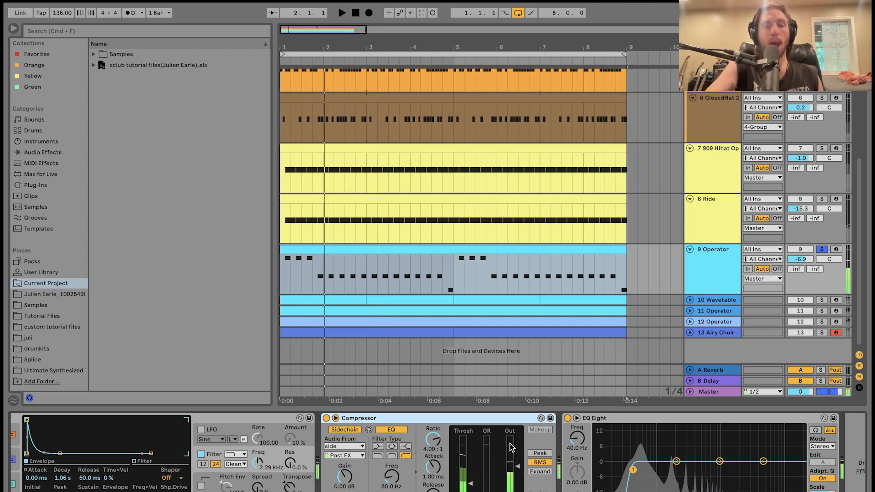
Step: Unsolo the 9 Operator track and play the full mix with its EQ Eight bypassed and re-enabled
{"action": "left_click", "coordinate": [608, 419]}
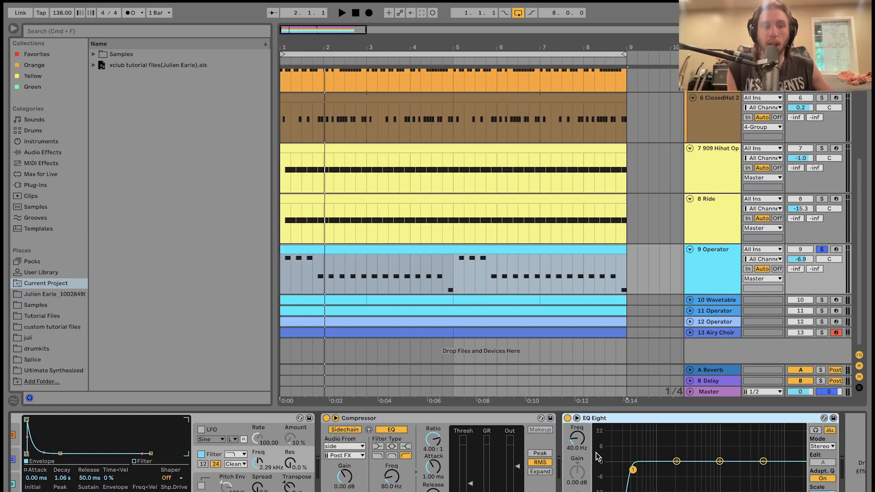
{"action": "left_click", "coordinate": [567, 418]}
{"action": "key", "text": "space"}
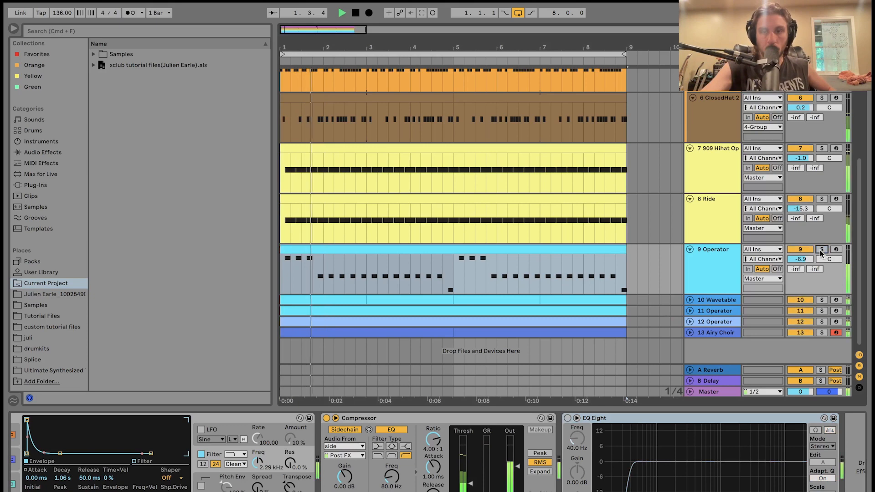
{"action": "left_click", "coordinate": [567, 419]}
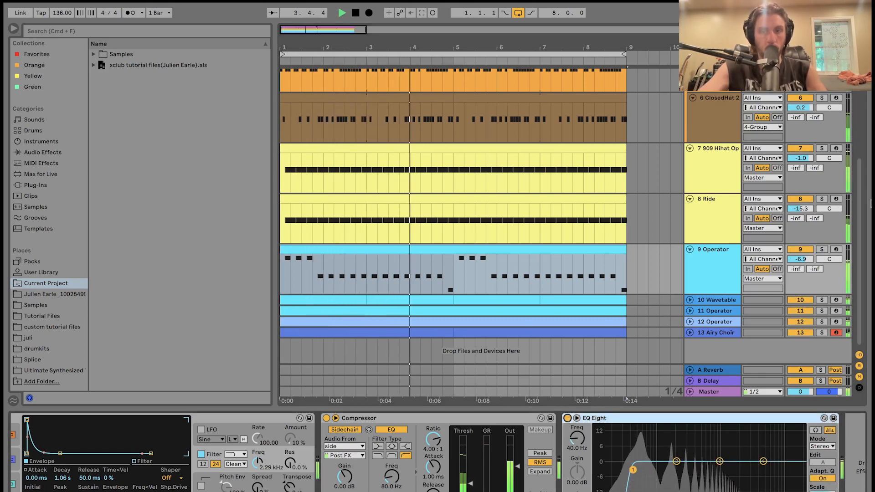
{"action": "key", "text": "space"}
Step: Play the kick together with the 9 Operator bass, and return to soloing only the bass
{"action": "scroll", "coordinate": [824, 252], "scroll_direction": "up", "scroll_amount": 5}
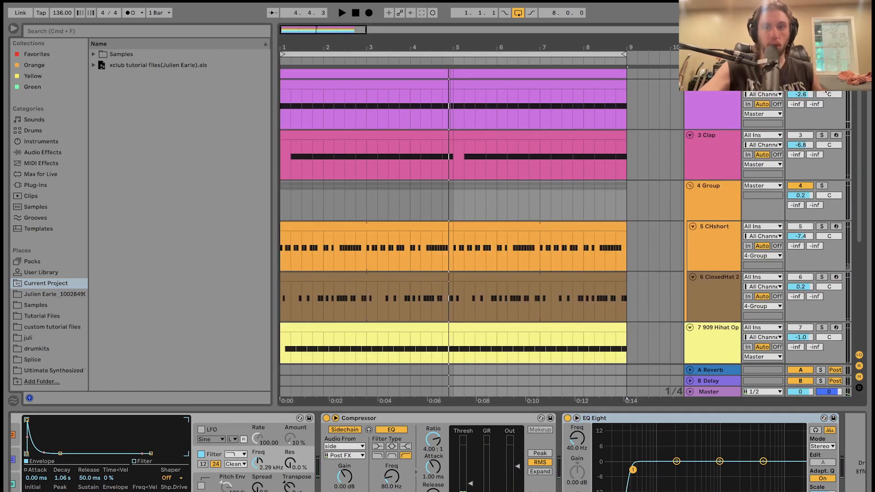
{"action": "key", "text": "space"}
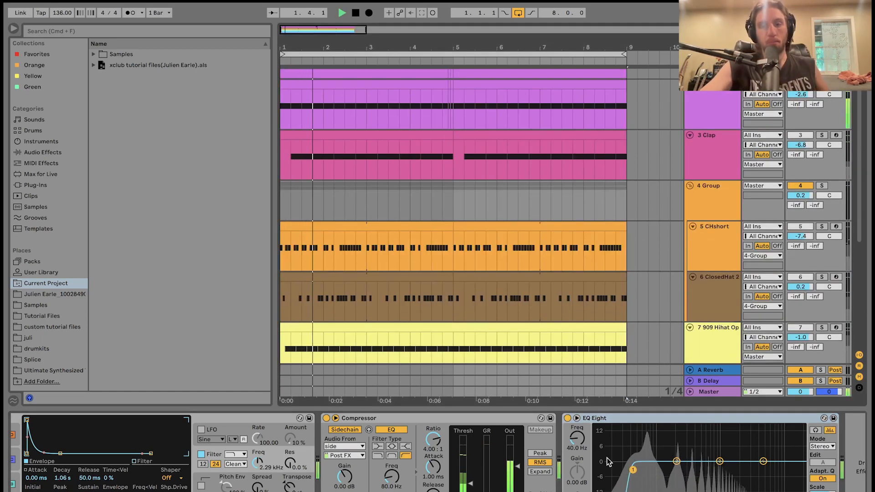
{"action": "scroll", "coordinate": [608, 462], "scroll_direction": "left", "scroll_amount": 1}
{"action": "scroll", "coordinate": [597, 350], "scroll_direction": "down", "scroll_amount": 5}
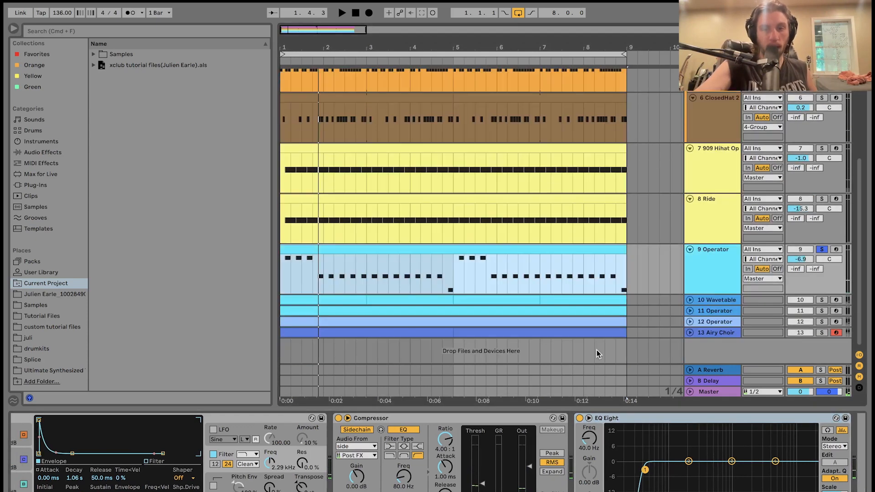
Step: Compare the soloed bass with its 40 Hz low-cut EQ Eight switched off and back on during playback
{"action": "key", "text": "space"}
{"action": "left_click", "coordinate": [581, 420]}
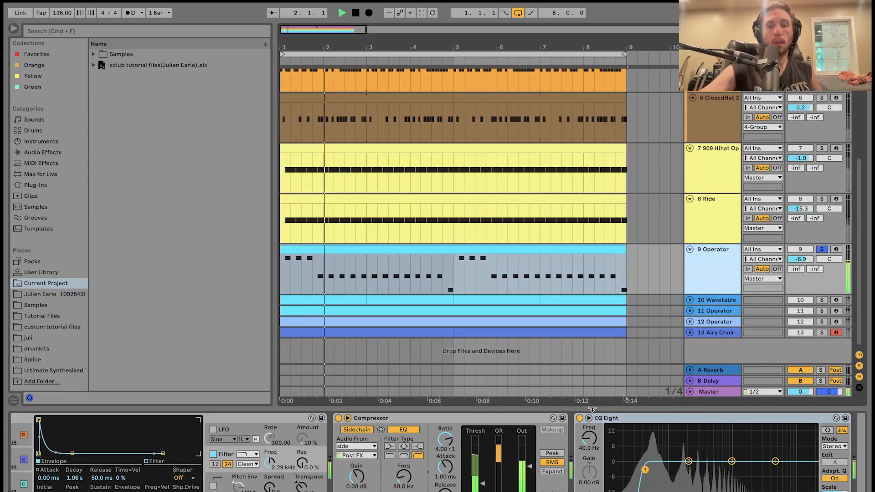
{"action": "left_click", "coordinate": [580, 418]}
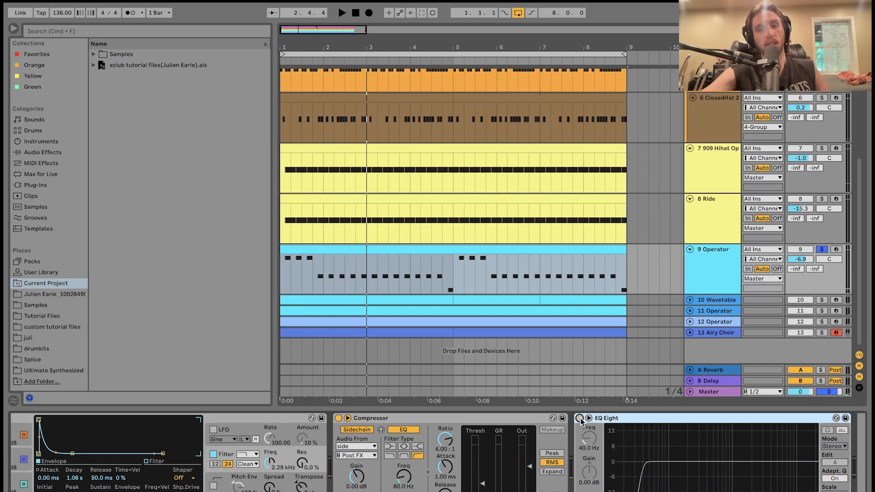
{"action": "key", "text": "space"}
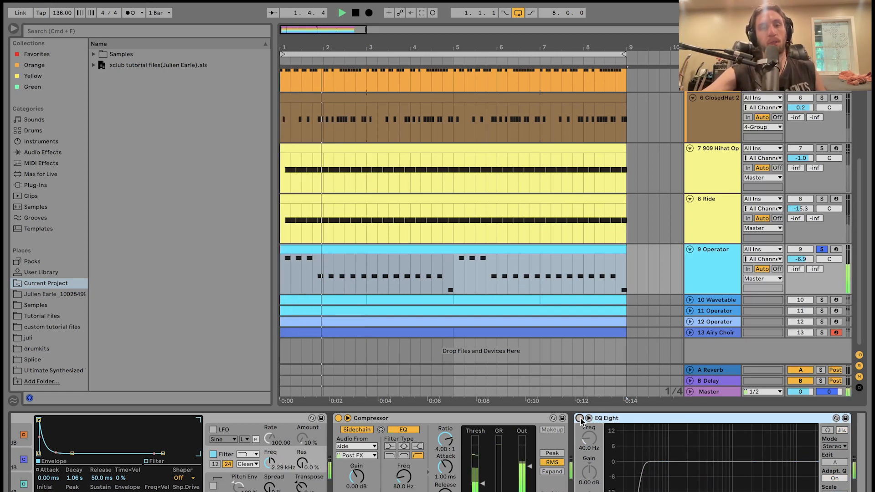
{"action": "left_click", "coordinate": [580, 418]}
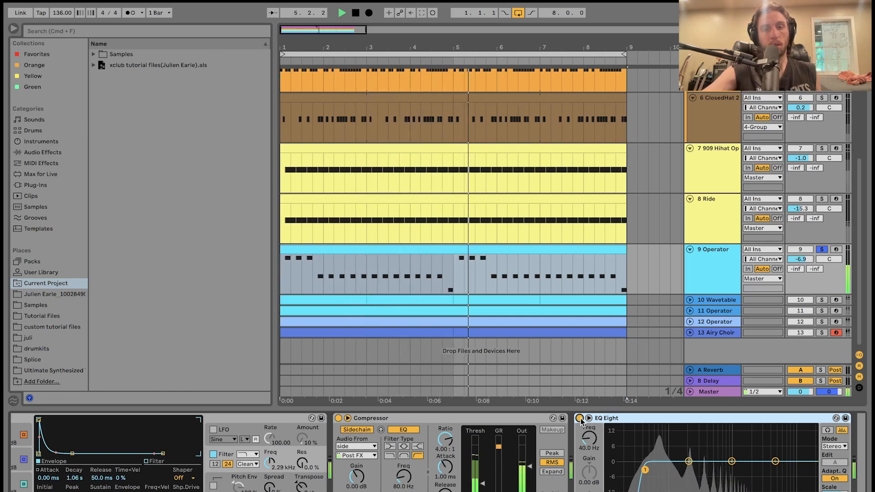
{"action": "key", "text": "space"}
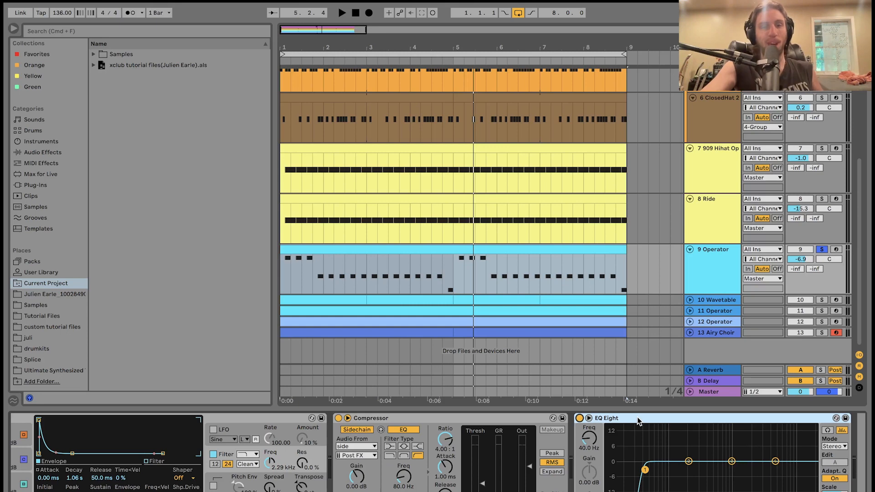
Step: Replay the bass, unsolo the 9 Operator track, and listen to it within the full mix
{"action": "key", "text": "space"}
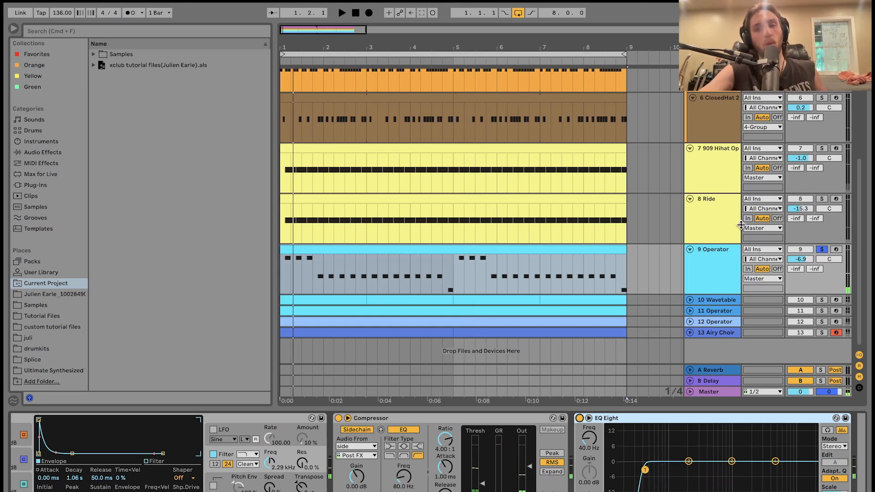
{"action": "left_click", "coordinate": [823, 250]}
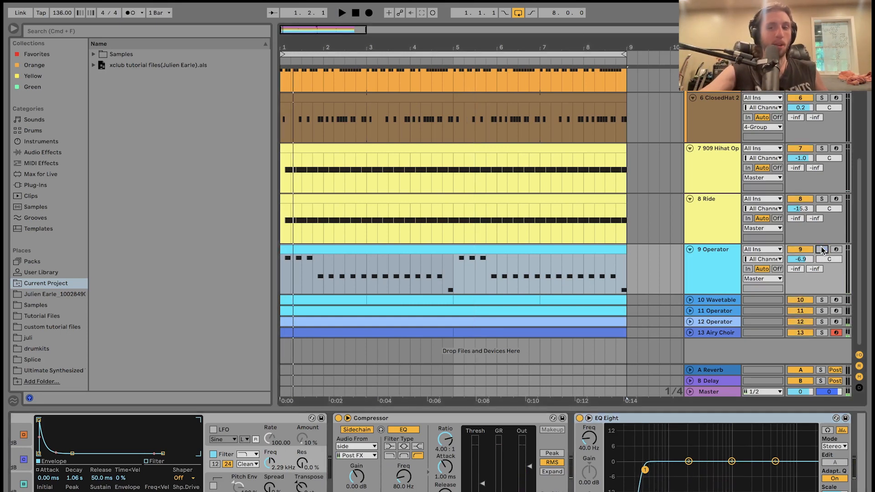
{"action": "left_click", "coordinate": [733, 262]}
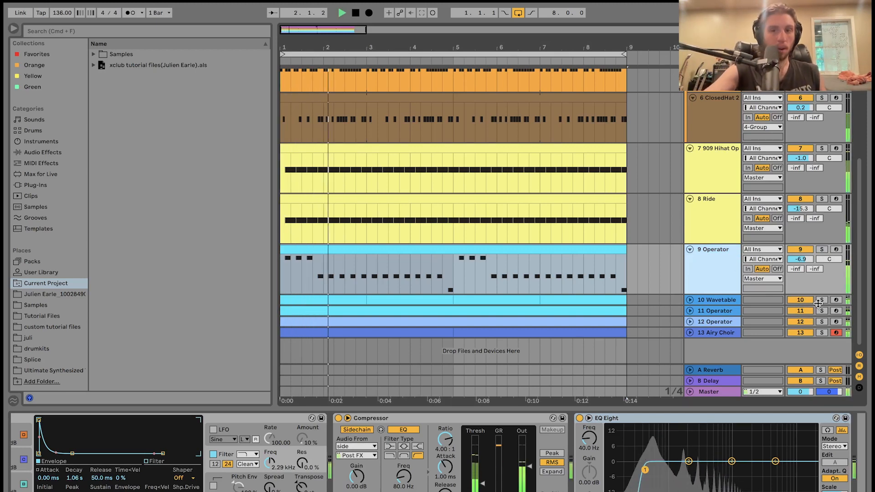
{"action": "key", "text": "space"}
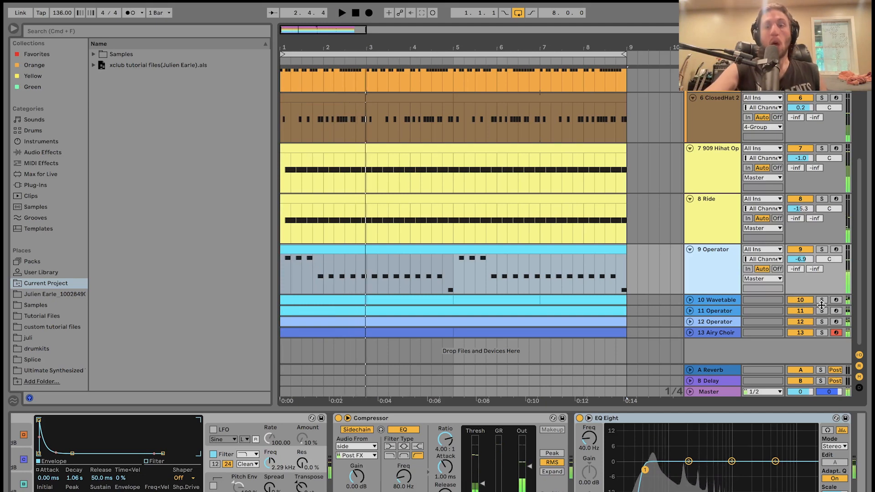
Step: Solo the 10 Wavetable track, play it, and unfold the track to show its notes and device chain
{"action": "left_click", "coordinate": [822, 301]}
{"action": "key", "text": "space"}
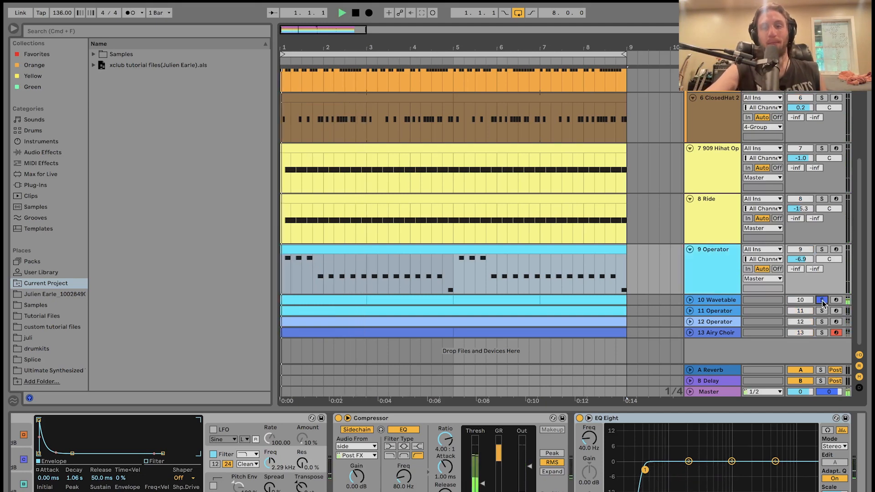
{"action": "left_click", "coordinate": [690, 300]}
{"action": "left_click", "coordinate": [705, 302]}
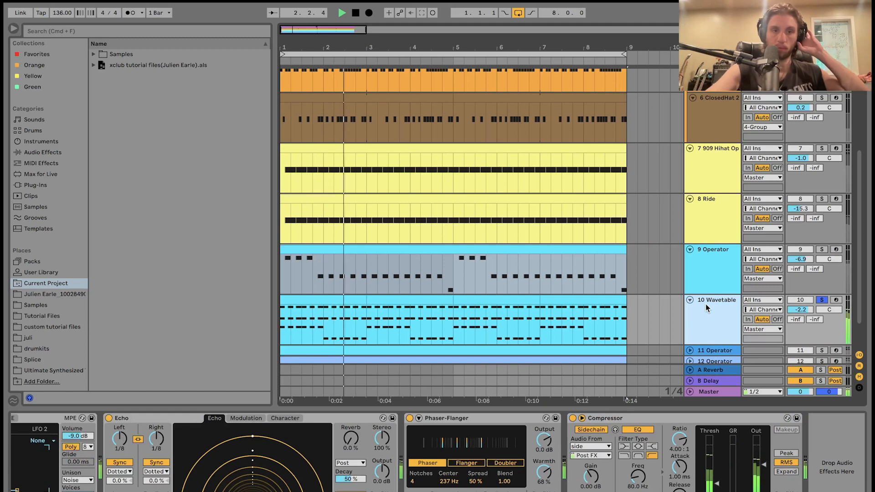
Step: Select all of the 10 Wavetable track's clips across the eight-bar loop and replay them from the start
{"action": "left_click", "coordinate": [359, 297]}
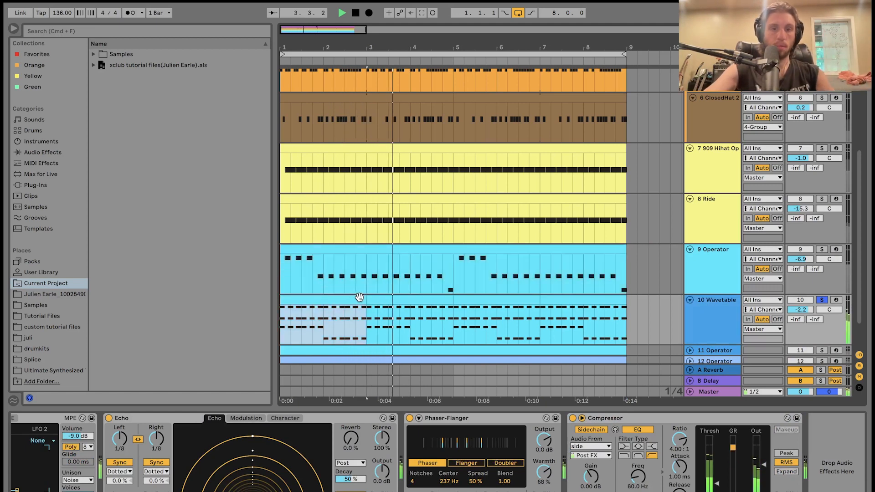
{"action": "left_click", "coordinate": [553, 309], "text": "shift"}
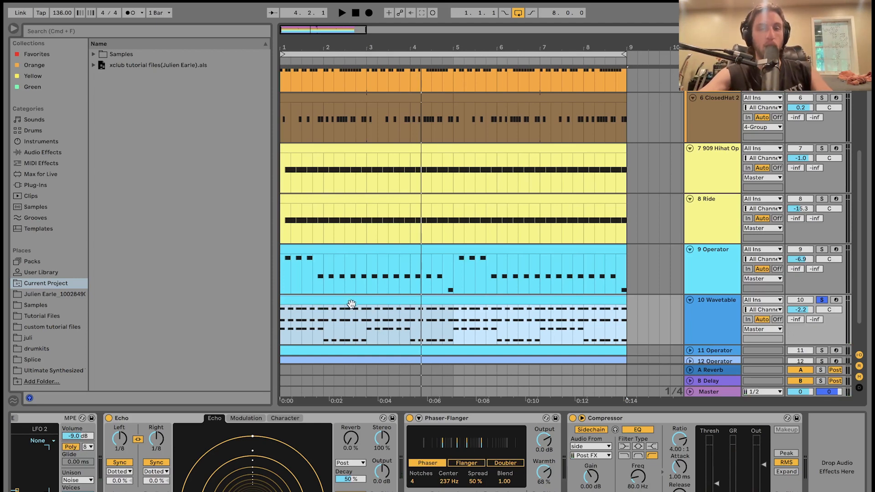
{"action": "key", "text": "space"}
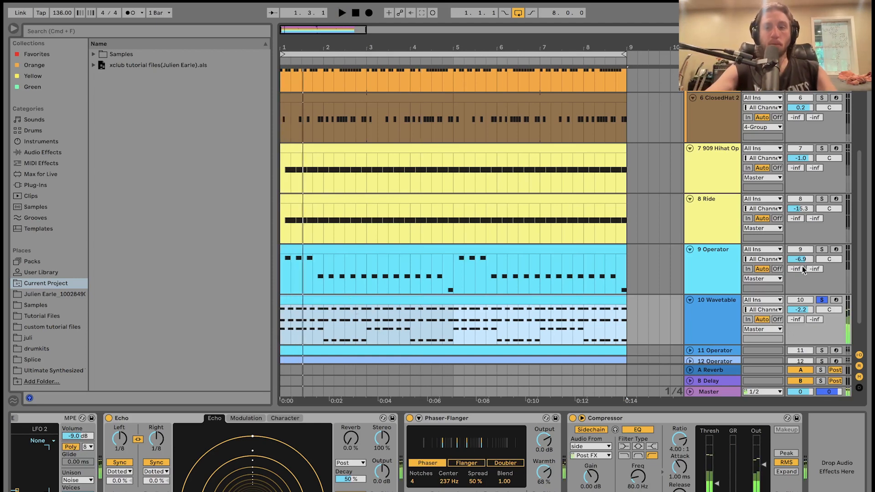
Step: Solo the 9 Operator bass alongside 10 Wavetable and compare playback with and without the Wavetable track soloed
{"action": "left_click", "coordinate": [821, 250]}
{"action": "scroll", "coordinate": [822, 252], "scroll_direction": "up", "scroll_amount": 8}
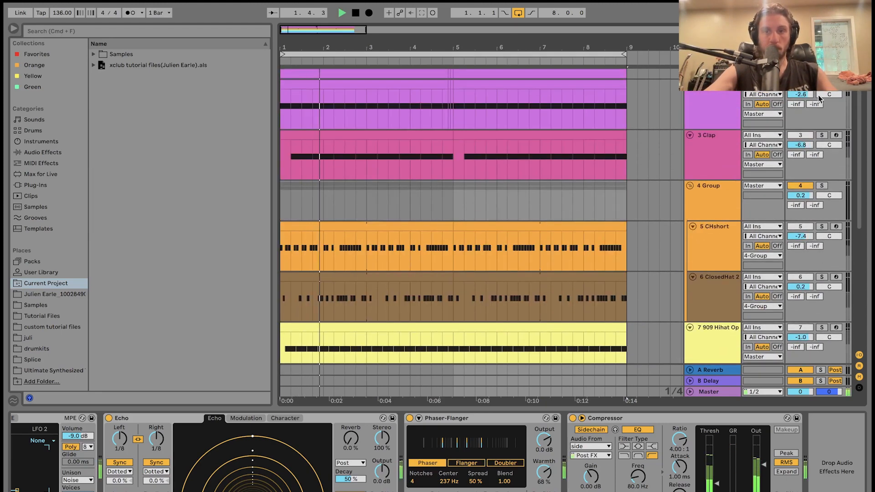
{"action": "scroll", "coordinate": [818, 95], "scroll_direction": "down", "scroll_amount": 8}
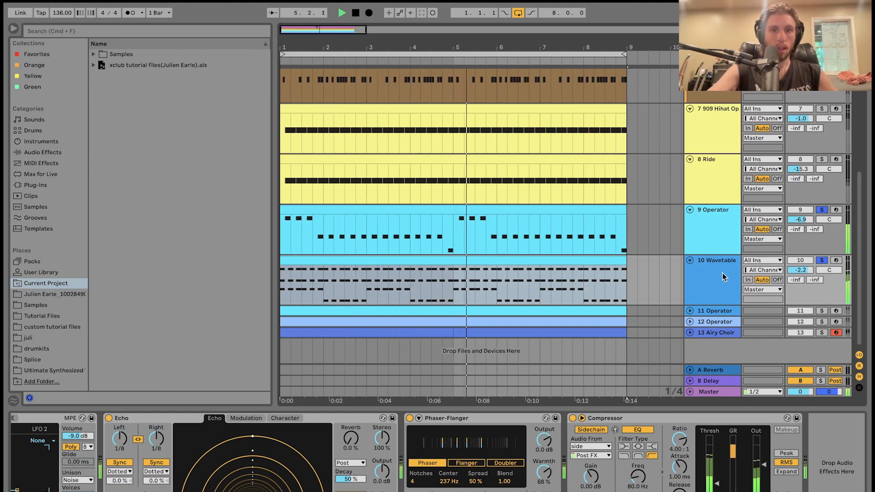
{"action": "key", "text": "space"}
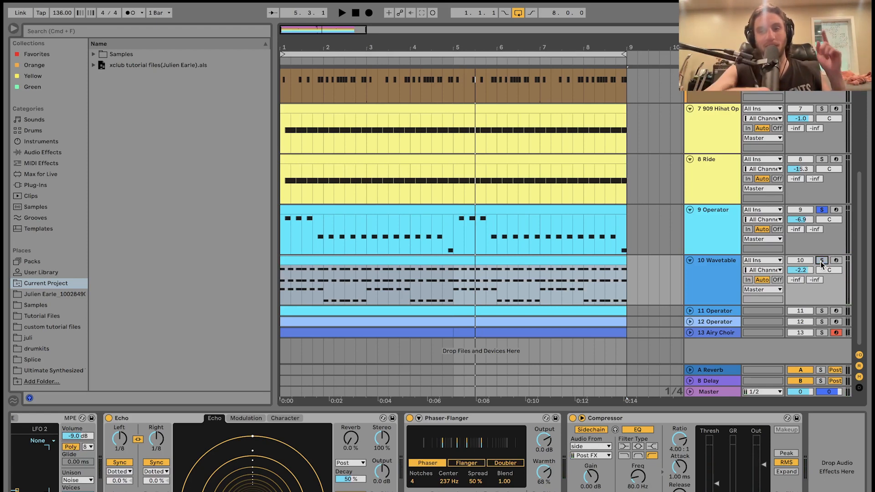
{"action": "key", "text": "space"}
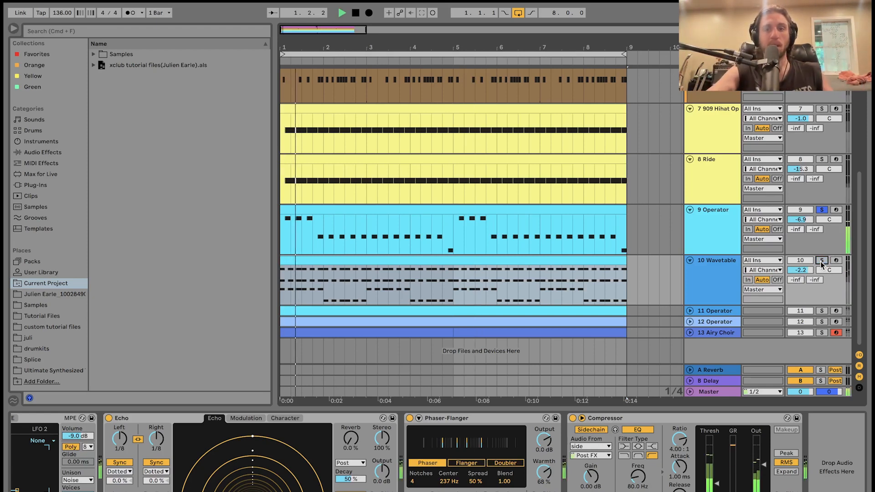
{"action": "key", "text": "space"}
{"action": "left_click", "coordinate": [820, 261]}
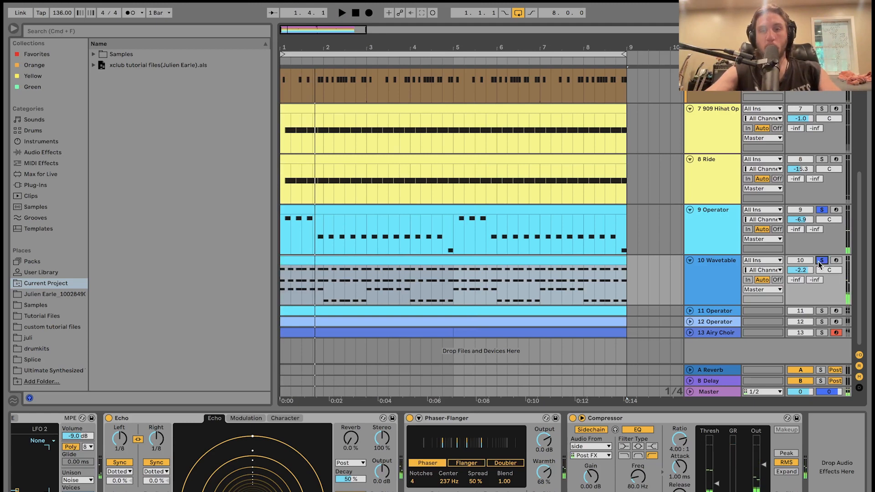
Step: Show the notes of the 10 Wavetable clip during playback with the bass, and return to the track's device chain
{"action": "left_click", "coordinate": [733, 269]}
{"action": "double_click", "coordinate": [454, 257]}
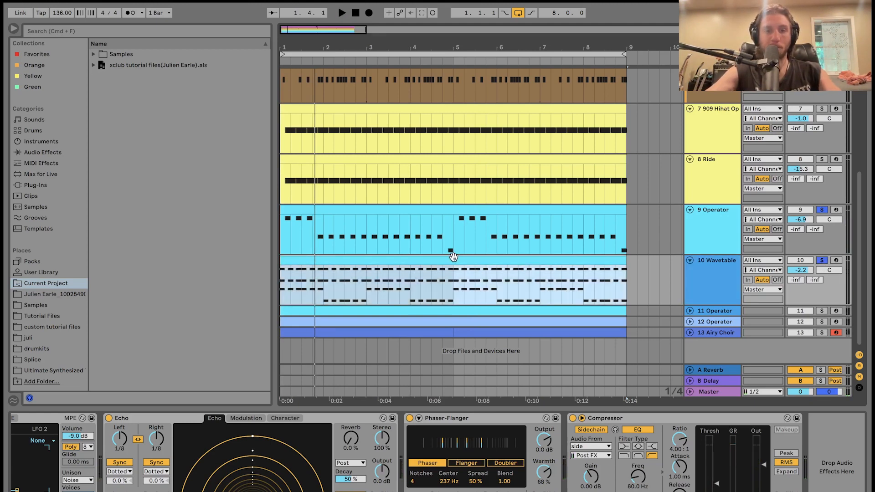
{"action": "key", "text": "space"}
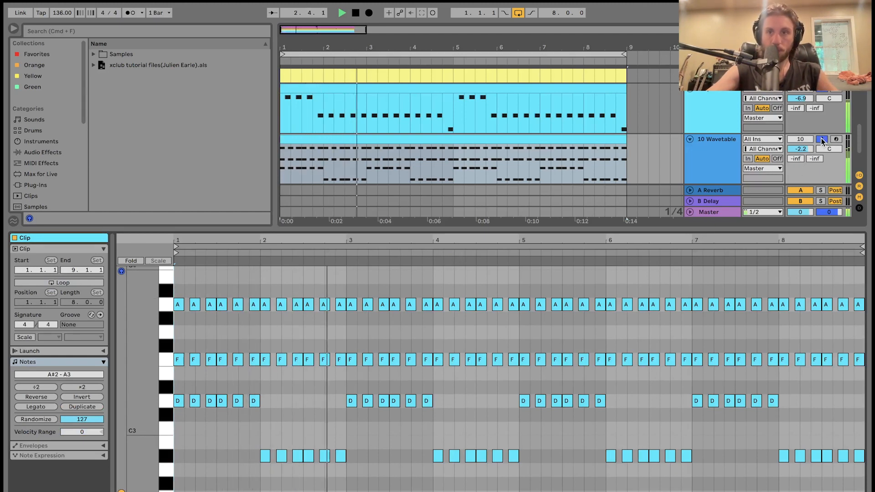
{"action": "double_click", "coordinate": [713, 143]}
{"action": "key", "text": "space"}
Step: Briefly solo the 7 909 Hihat track during playback and unsolo it, leaving the bass and 10 Wavetable soloed
{"action": "scroll", "coordinate": [712, 145], "scroll_direction": "up", "scroll_amount": 3}
{"action": "scroll", "coordinate": [712, 145], "scroll_direction": "up", "scroll_amount": 2}
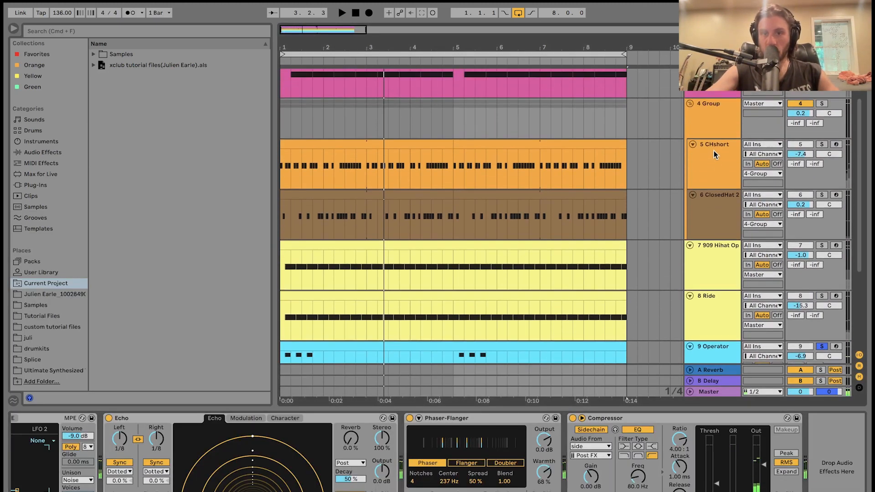
{"action": "left_click", "coordinate": [821, 246]}
{"action": "key", "text": "space"}
{"action": "left_click", "coordinate": [825, 247]}
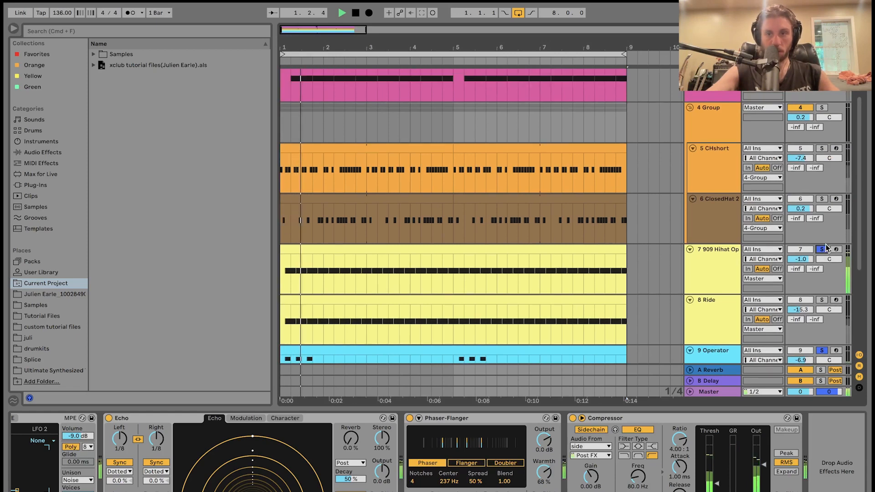
{"action": "scroll", "coordinate": [823, 255], "scroll_direction": "down", "scroll_amount": 3}
{"action": "left_click", "coordinate": [822, 261]}
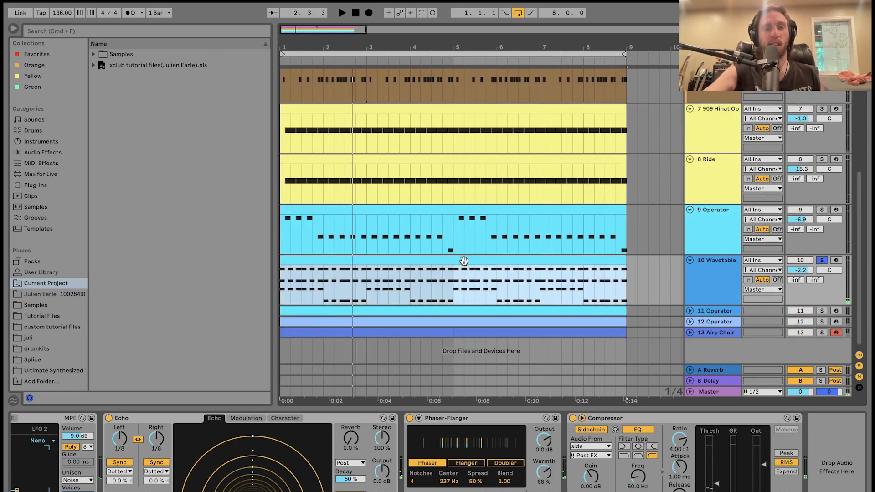
Step: Open the 10 Wavetable clip, try bar 2's A#2 notes an octave higher at A#3, and return them to A#2
{"action": "double_click", "coordinate": [465, 266]}
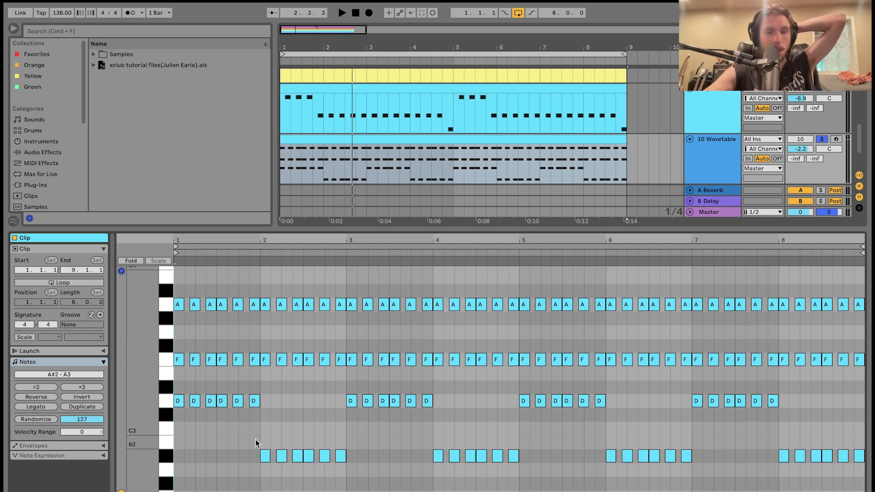
{"action": "left_click_drag", "start_coordinate": [260, 441], "coordinate": [339, 468]}
{"action": "key", "text": "shift+Up"}
{"action": "key", "text": "shift+Down"}
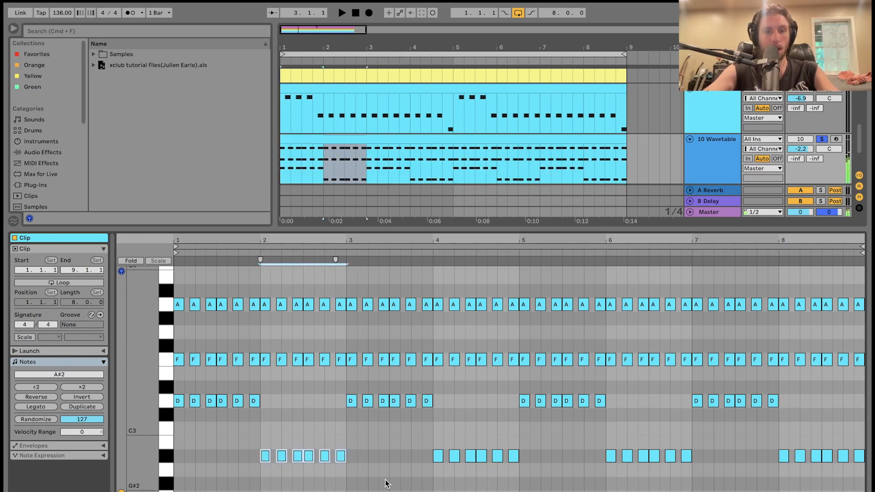
{"action": "key", "text": "space"}
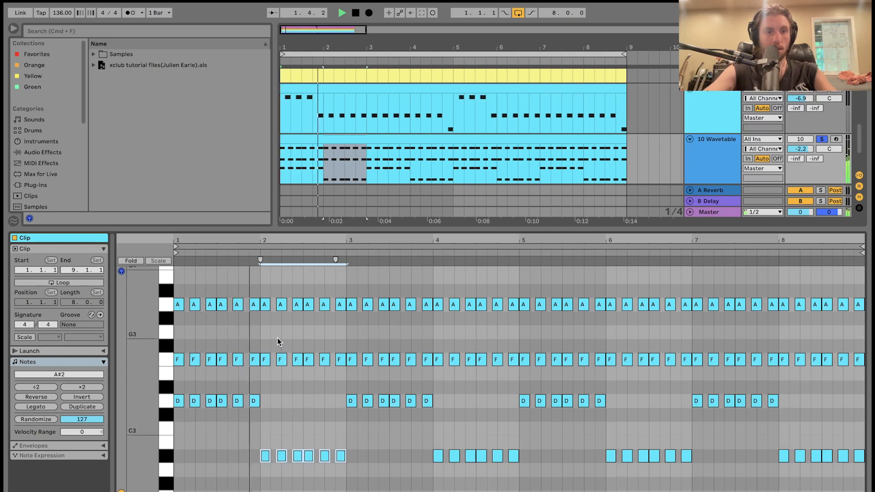
{"action": "key", "text": "shift+Up"}
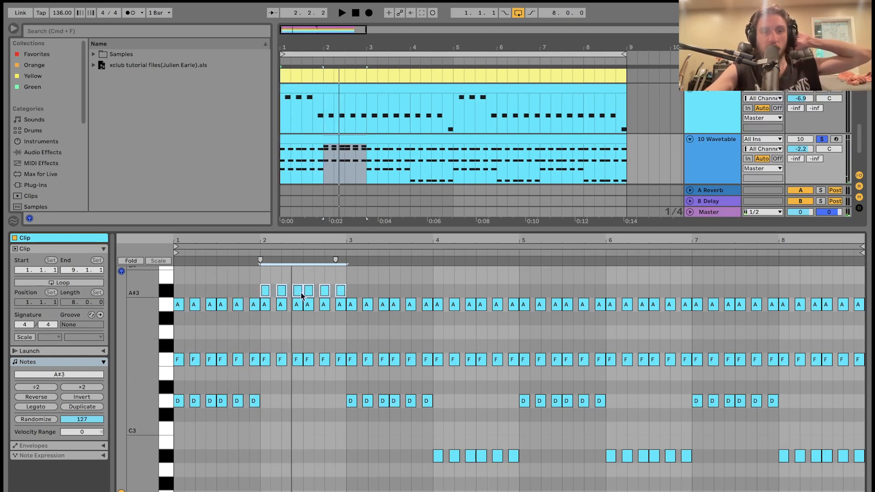
{"action": "key", "text": "shift+Down"}
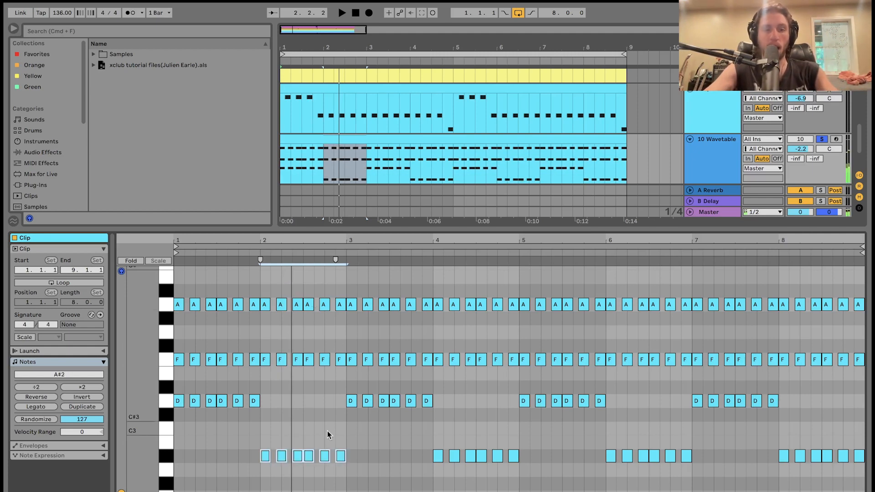
{"action": "key", "text": "space"}
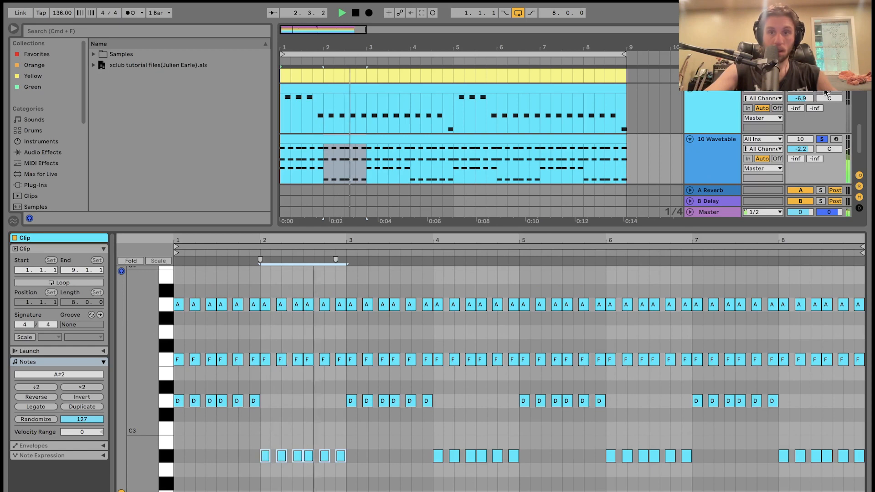
Step: Show the 10 Wavetable track's device chain from its Wavetable instrument and replay it together with the bass
{"action": "left_click", "coordinate": [698, 170]}
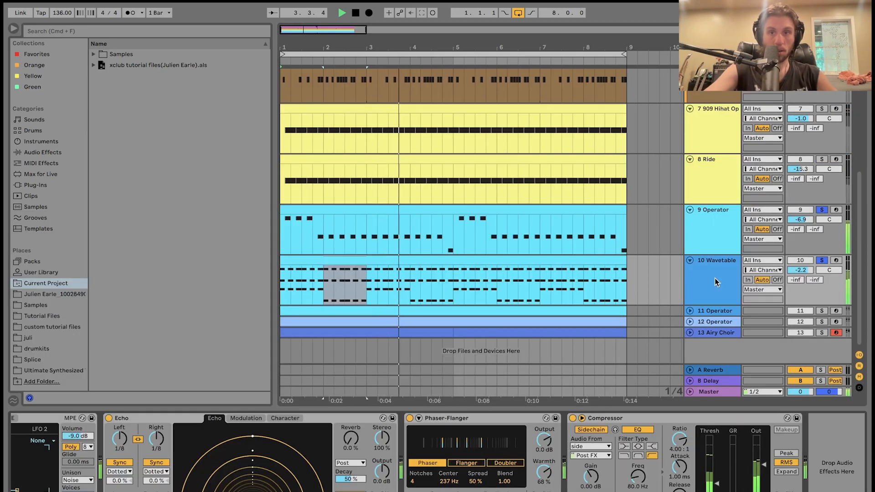
{"action": "scroll", "coordinate": [482, 431], "scroll_direction": "up", "scroll_amount": 5}
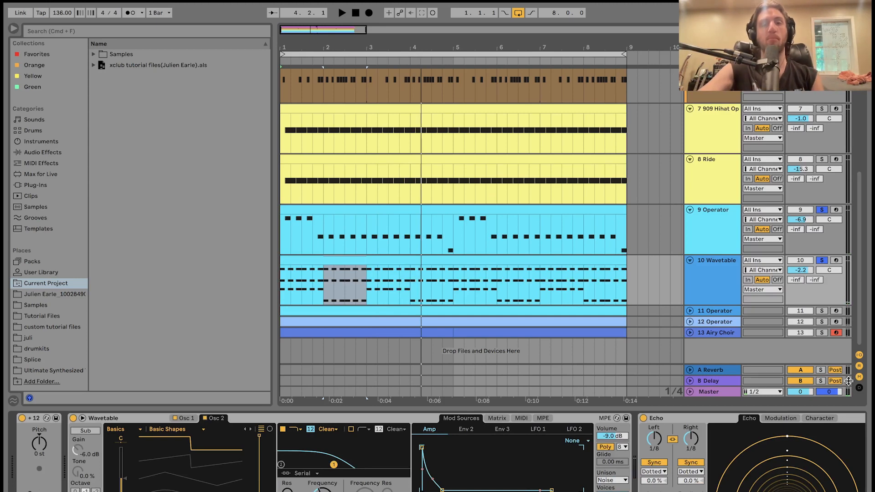
{"action": "key", "text": "space"}
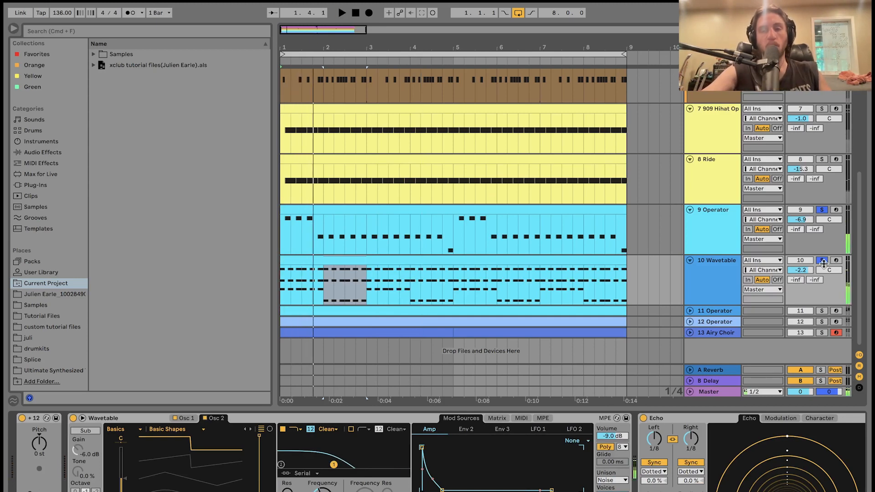
Step: Unsolo all tracks to hear the Wavetable part in the full mix, and solo only 10 Wavetable again
{"action": "left_click", "coordinate": [822, 262]}
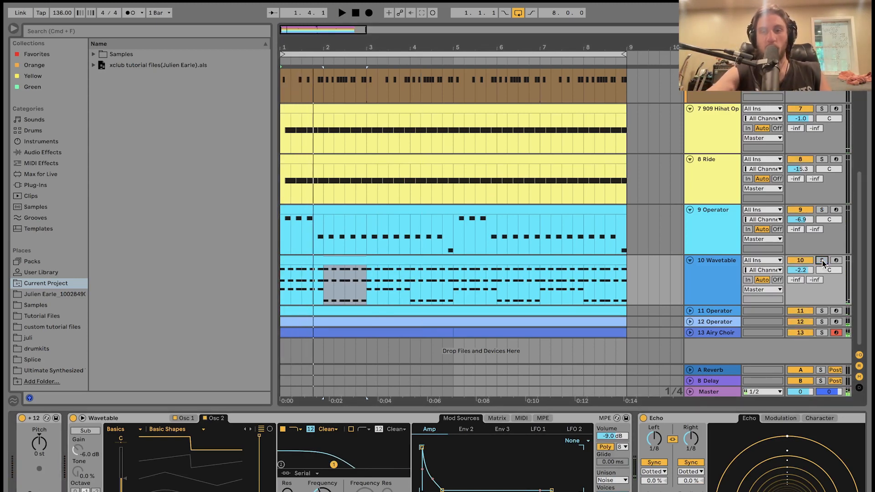
{"action": "key", "text": "space"}
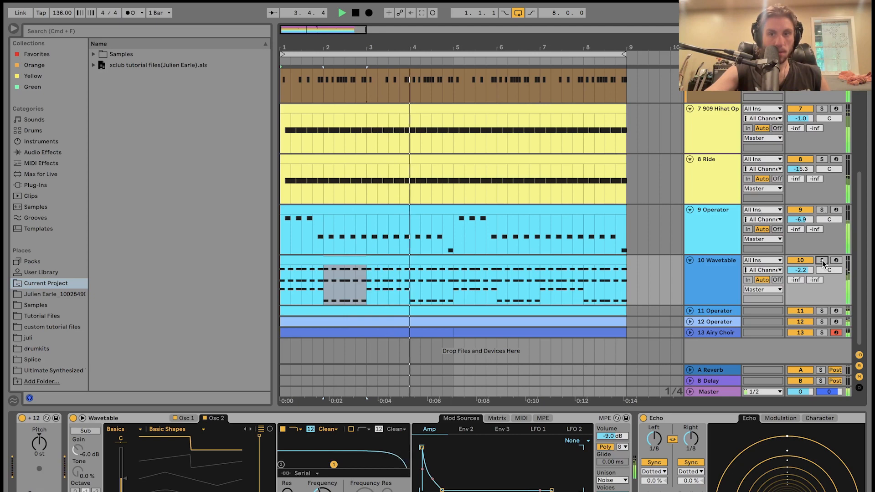
{"action": "left_click", "coordinate": [822, 262]}
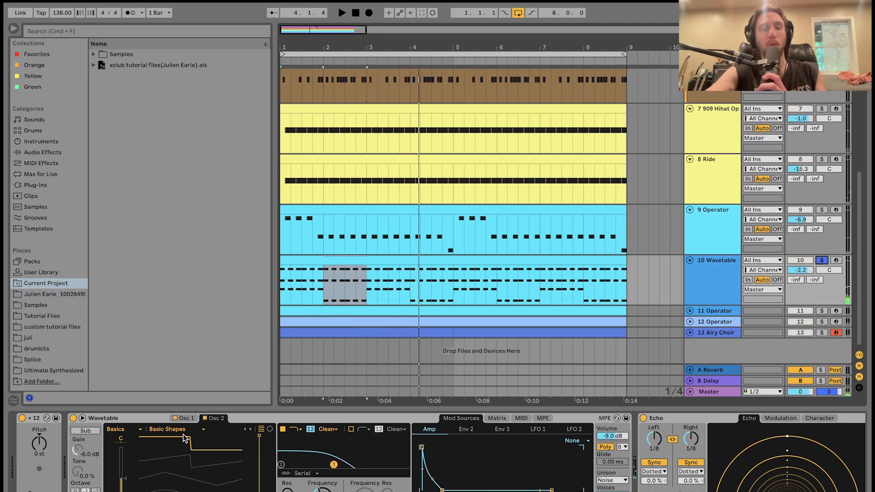
Step: Examine Wavetable's Osc 1 and its modulation matrix while playing the soloed synth
{"action": "left_click", "coordinate": [188, 420]}
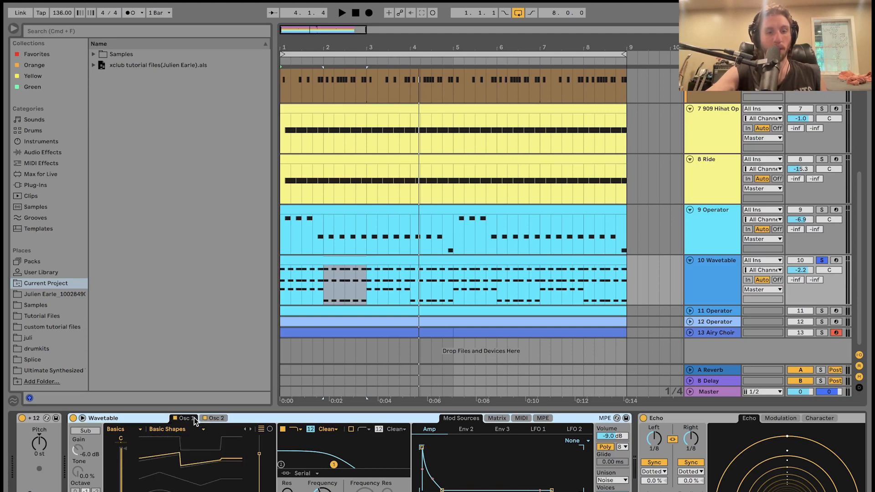
{"action": "key", "text": "space"}
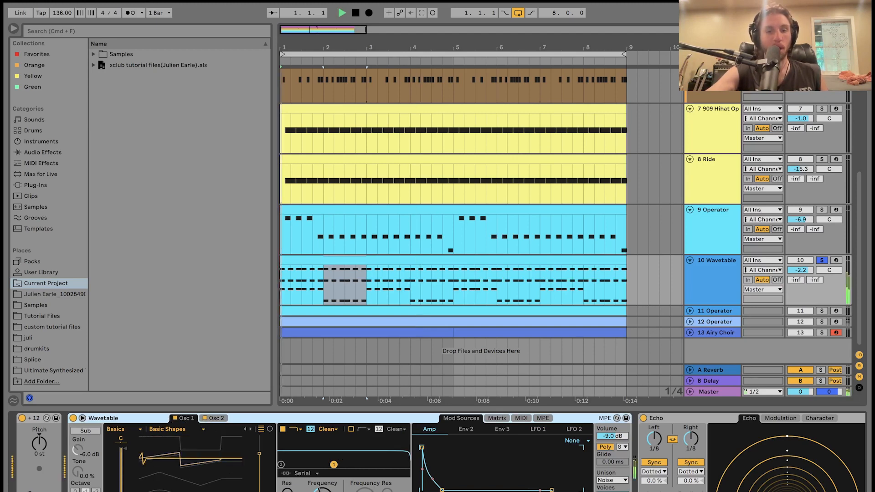
{"action": "key", "text": "space"}
{"action": "left_click", "coordinate": [500, 418]}
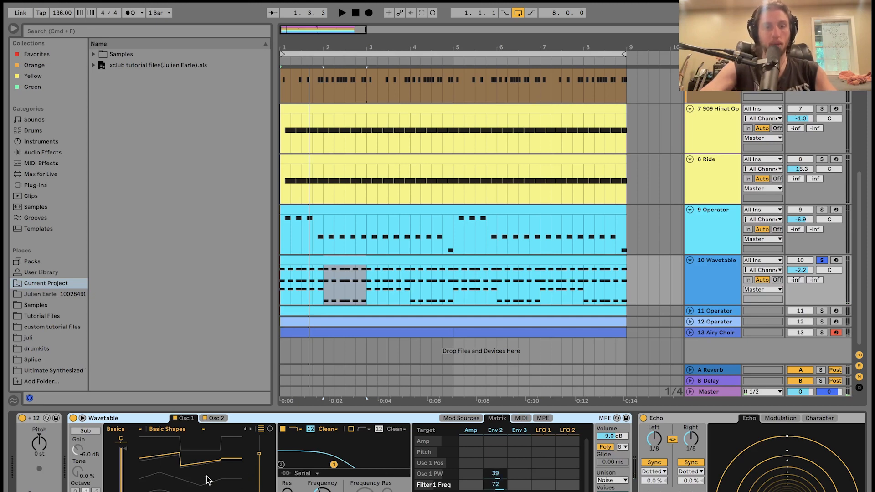
{"action": "key", "text": "space"}
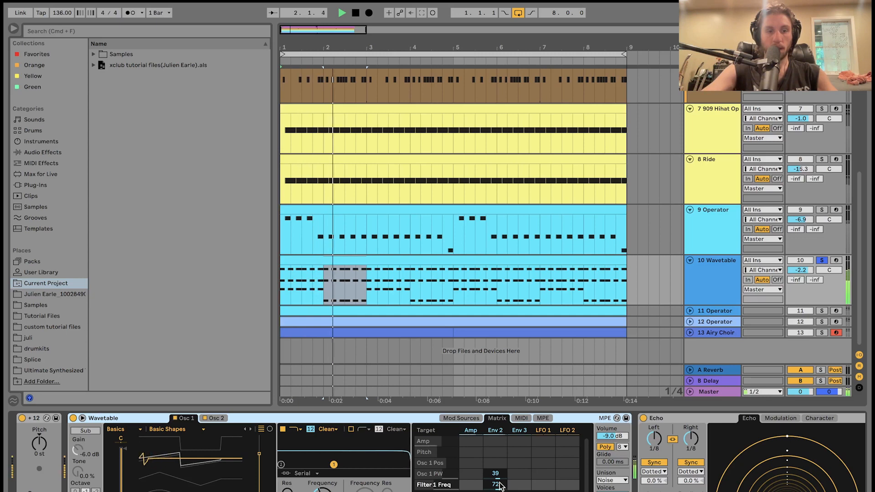
{"action": "key", "text": "space"}
Step: Show Wavetable's Osc 2 and compare the synth with that oscillator switched off and back on during playback
{"action": "left_click", "coordinate": [209, 418]}
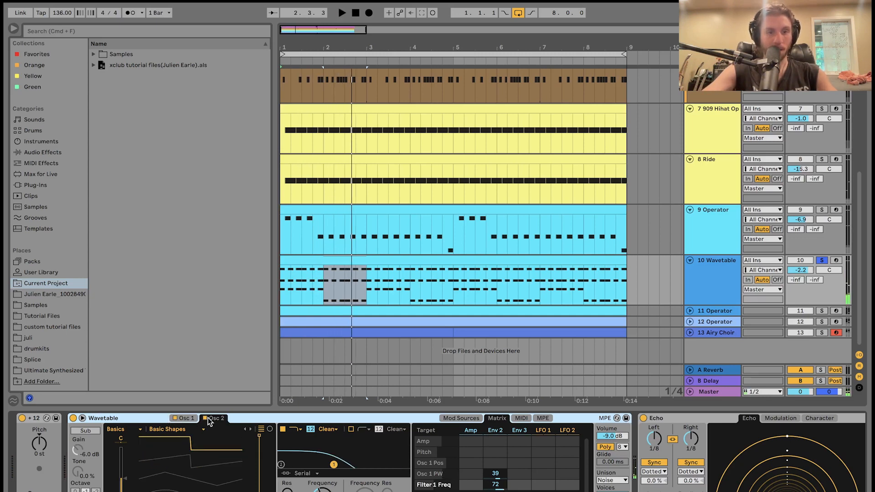
{"action": "key", "text": "space"}
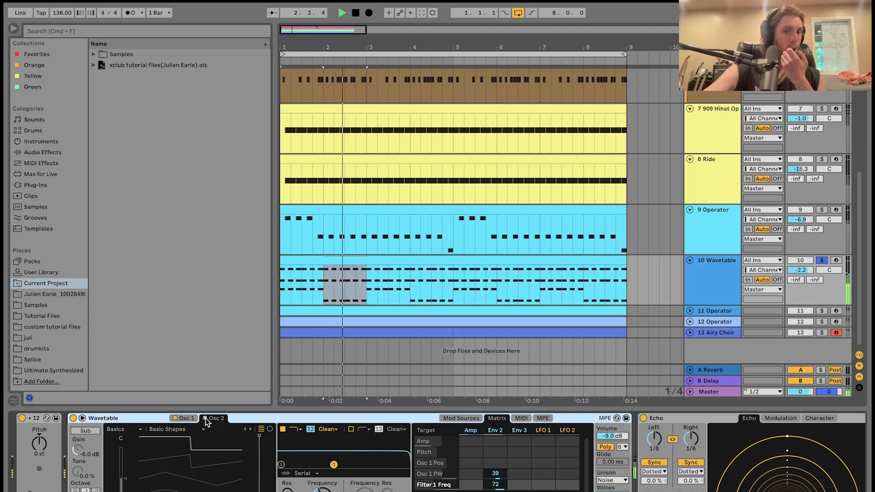
{"action": "key", "text": "space"}
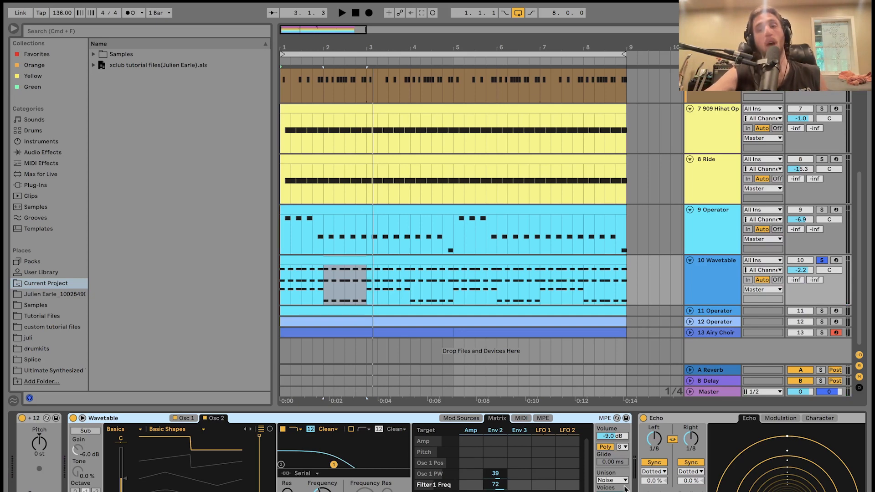
Step: Replay the soloed synth while examining the Echo, Phaser-Flanger and Compressor that follow Wavetable in the chain
{"action": "scroll", "coordinate": [624, 489], "scroll_direction": "right", "scroll_amount": 3}
{"action": "key", "text": "space"}
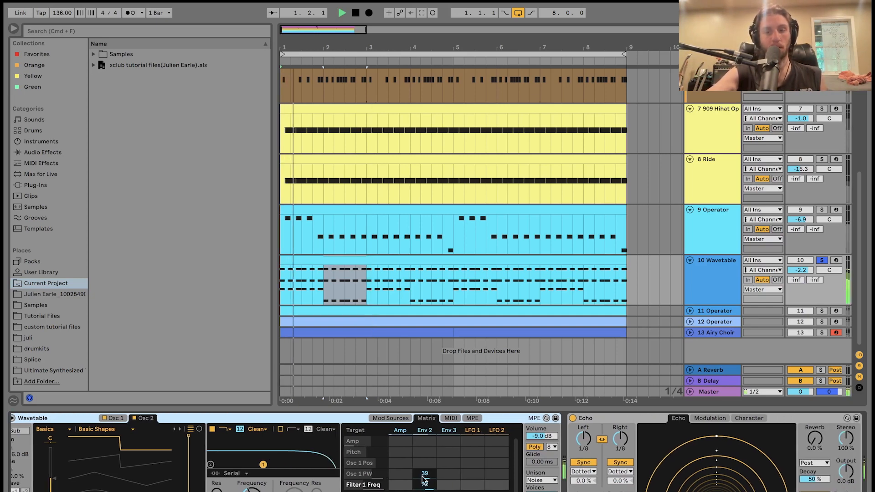
{"action": "scroll", "coordinate": [593, 437], "scroll_direction": "right", "scroll_amount": 2}
{"action": "scroll", "coordinate": [592, 437], "scroll_direction": "right", "scroll_amount": 10}
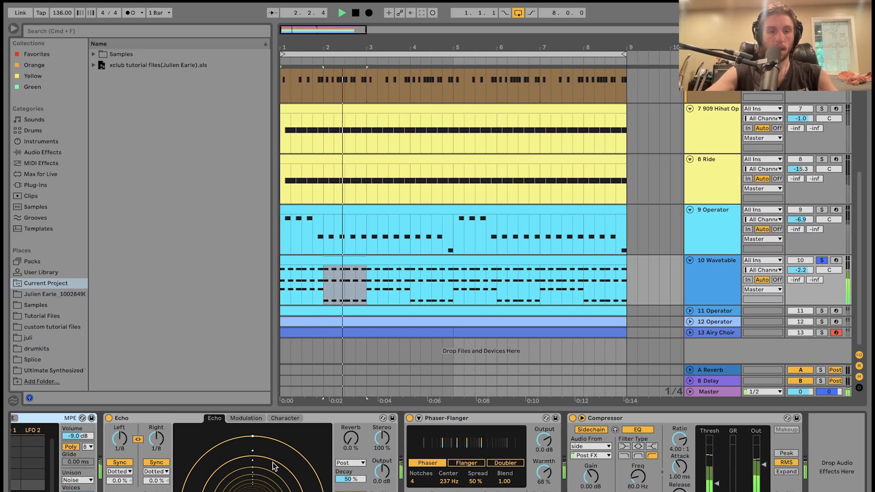
{"action": "key", "text": "space"}
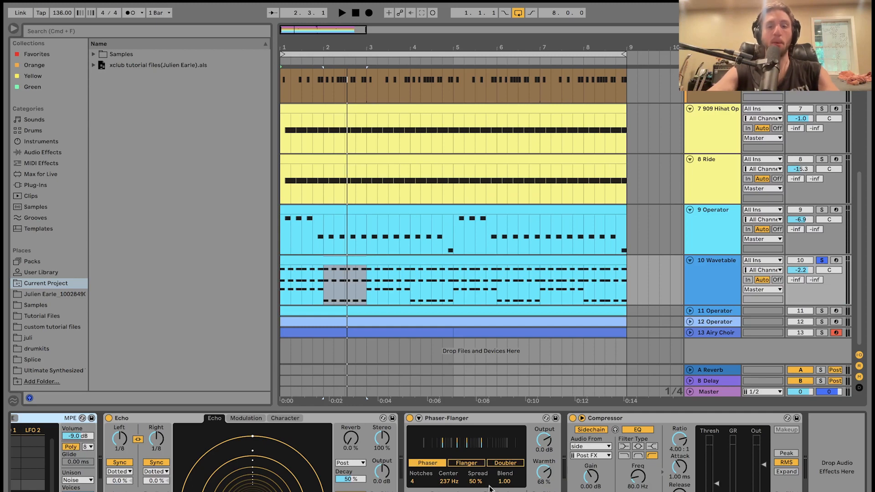
Step: Compare the soloed synth with its Phaser-Flanger switched off and back on during playback
{"action": "left_click", "coordinate": [409, 418]}
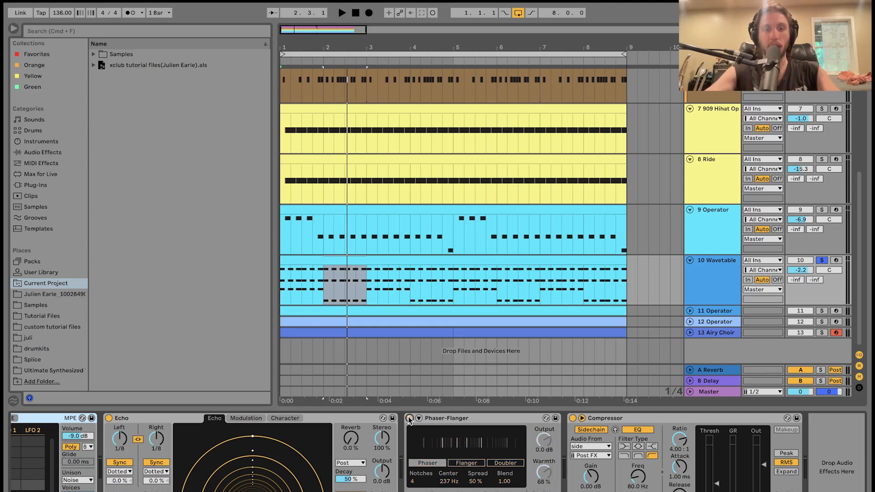
{"action": "key", "text": "space"}
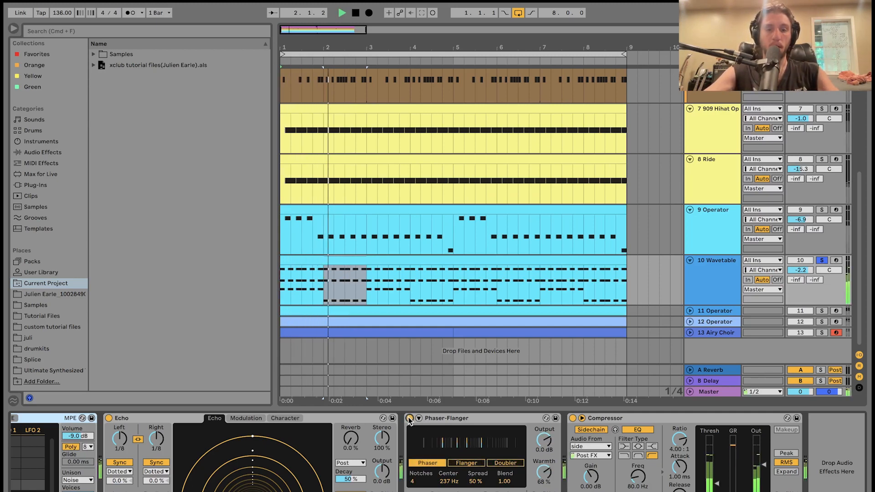
{"action": "left_click", "coordinate": [409, 418]}
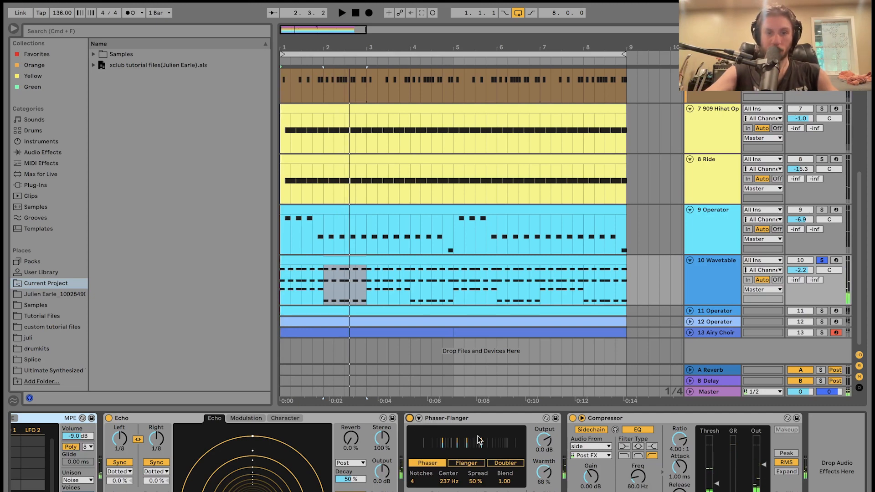
Step: Unfold 11 Operator, solo it in place of 10 Wavetable and play it back
{"action": "key", "text": "space"}
{"action": "key", "text": "space"}
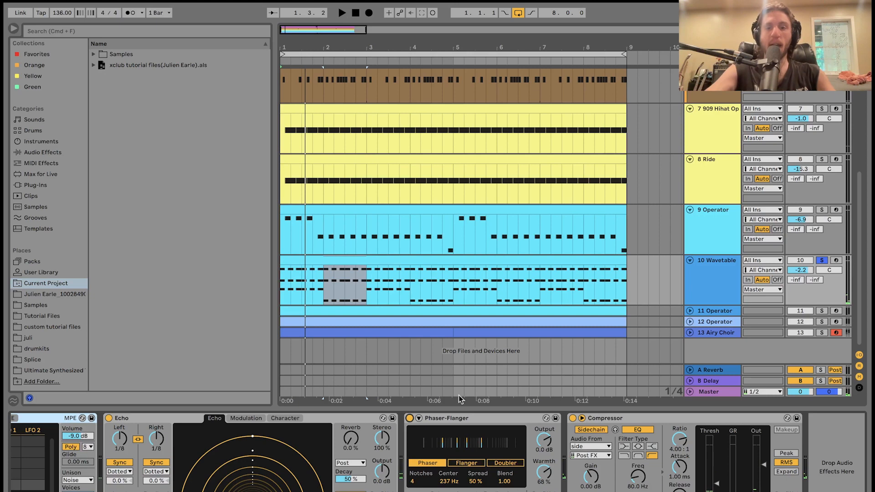
{"action": "left_click", "coordinate": [822, 312]}
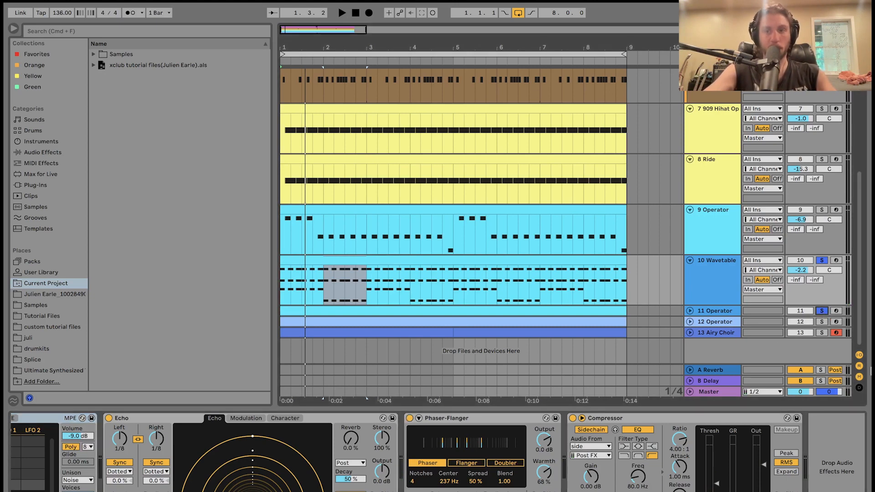
{"action": "left_click", "coordinate": [690, 312]}
{"action": "key", "text": "space"}
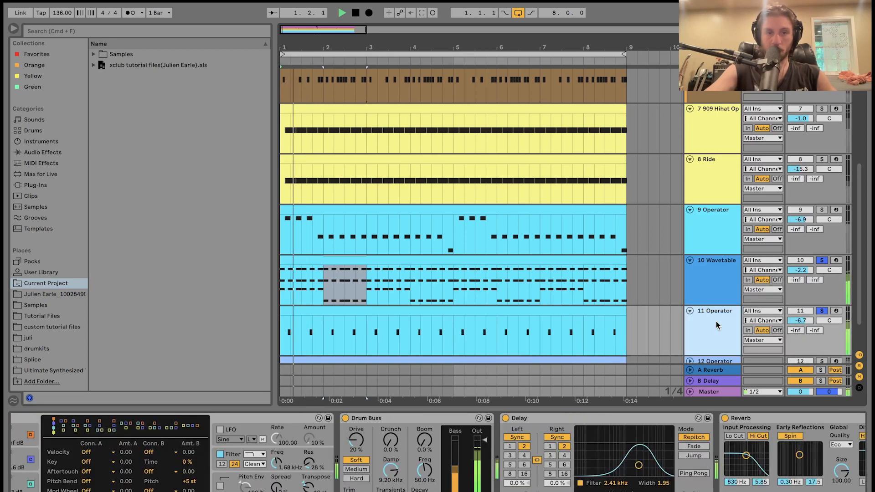
{"action": "left_click", "coordinate": [820, 261]}
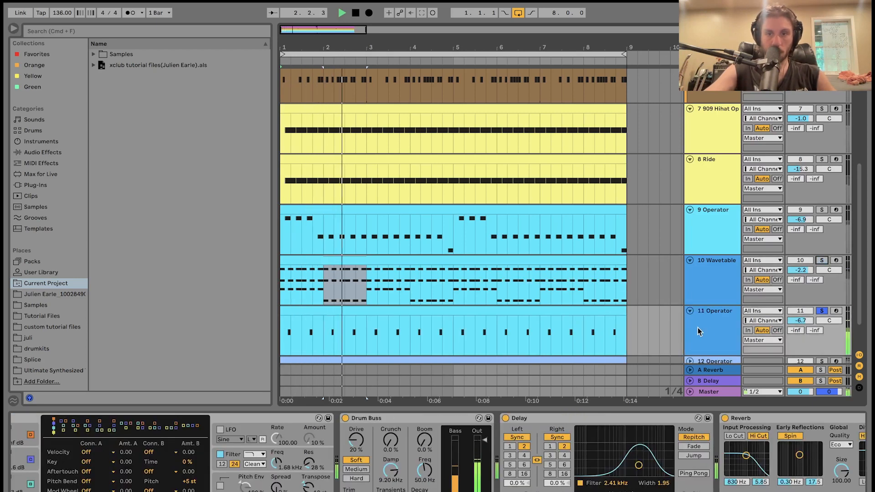
Step: Solo 9 Operator alongside 11 Operator and play the two tracks together
{"action": "left_click", "coordinate": [699, 332]}
{"action": "left_click", "coordinate": [823, 261]}
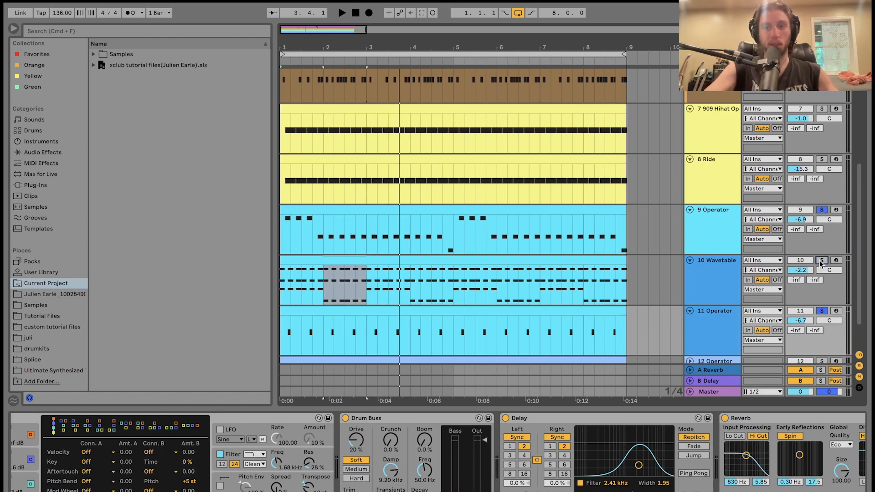
{"action": "key", "text": "space"}
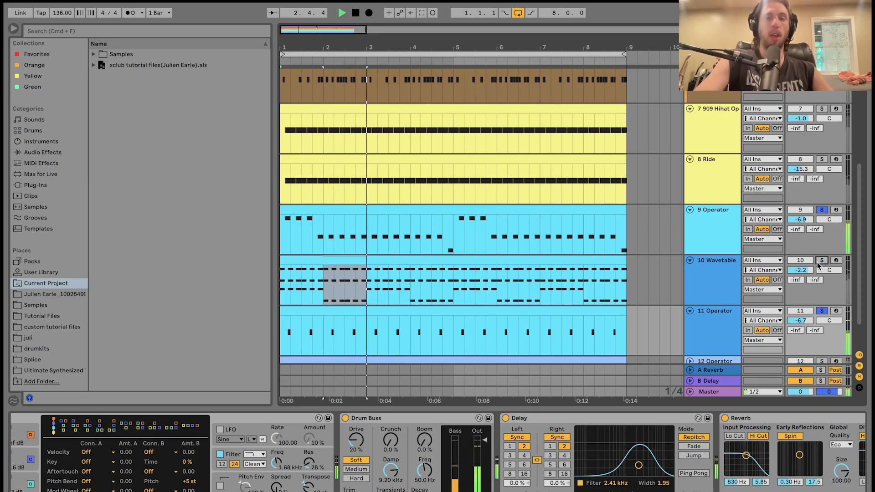
{"action": "key", "text": "space"}
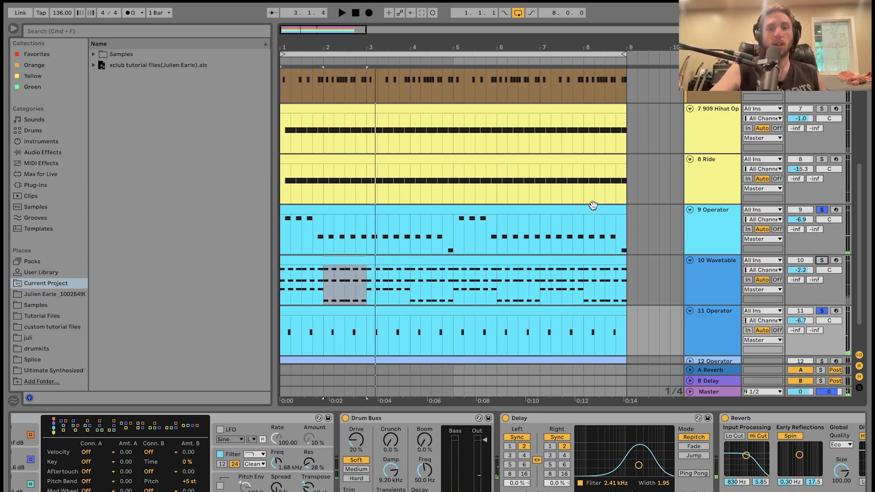
Step: Open the 11 Operator clip and examine its notes and device chain while playing it with 9 Operator
{"action": "double_click", "coordinate": [490, 311]}
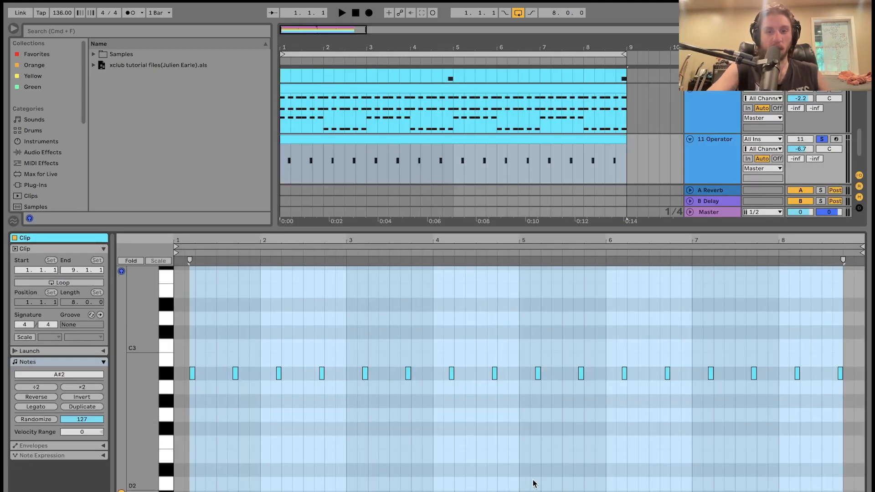
{"action": "key", "text": "space"}
{"action": "key", "text": "shift+Tab"}
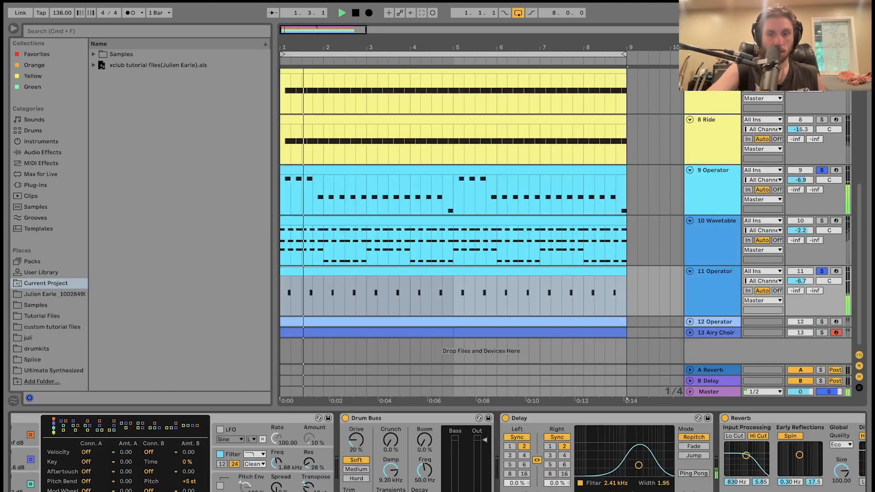
{"action": "key", "text": "space"}
{"action": "key", "text": "shift+Tab"}
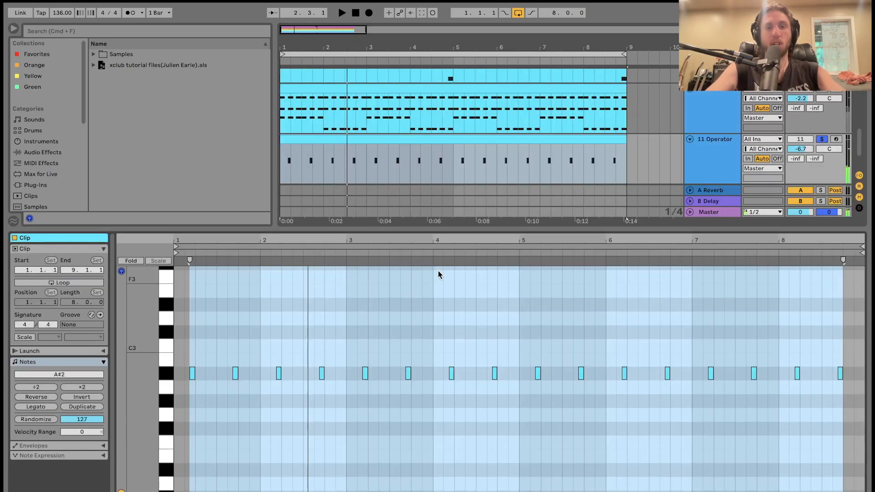
Step: Solo 10 Wavetable together with 11 Operator and play them back
{"action": "left_click_drag", "start_coordinate": [860, 137], "coordinate": [860, 129]}
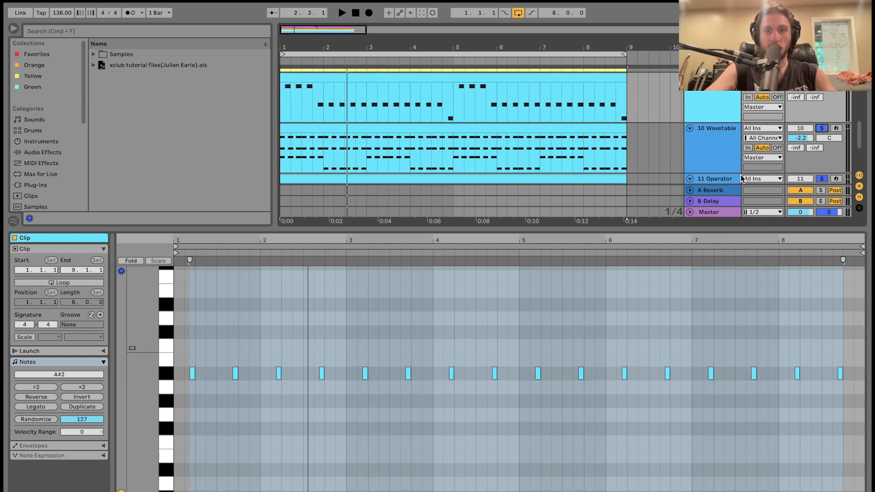
{"action": "key", "text": "space"}
{"action": "left_click", "coordinate": [592, 178]}
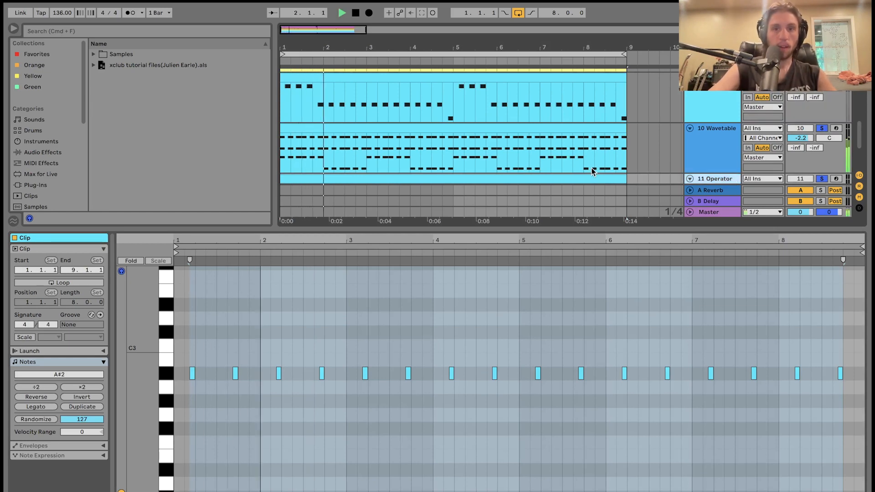
{"action": "key", "text": "space"}
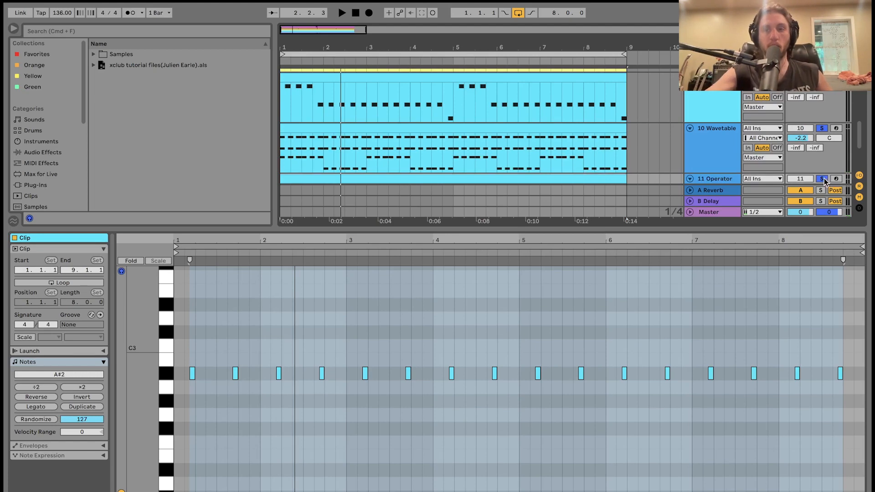
Step: Clear the track solos, bring back the device chain and play the full mix
{"action": "key", "text": "space"}
{"action": "left_click", "coordinate": [715, 179]}
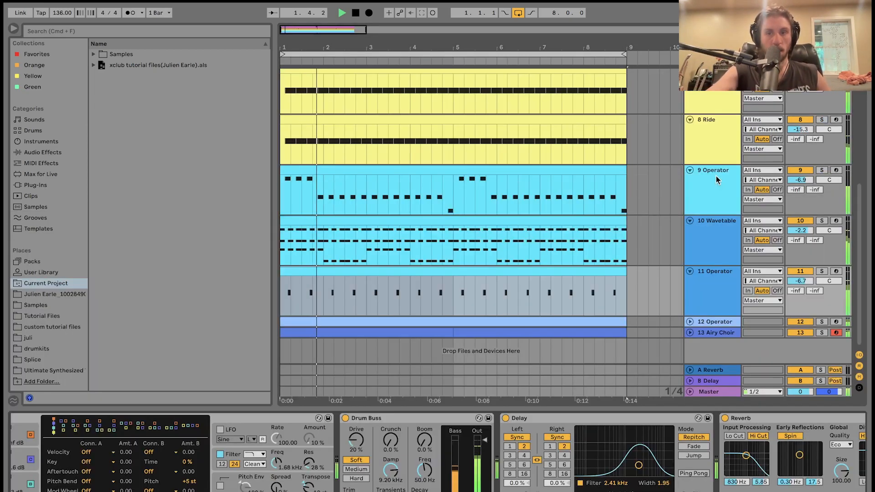
{"action": "key", "text": "space"}
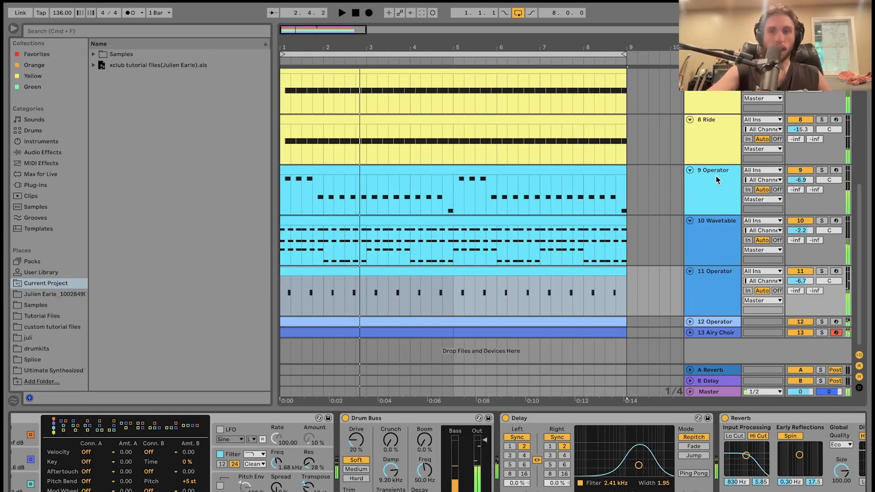
Step: Solo 11 Operator and play it while examining its clip's notes and the Operator device at the start of its chain
{"action": "left_click", "coordinate": [821, 271]}
{"action": "left_click", "coordinate": [567, 269]}
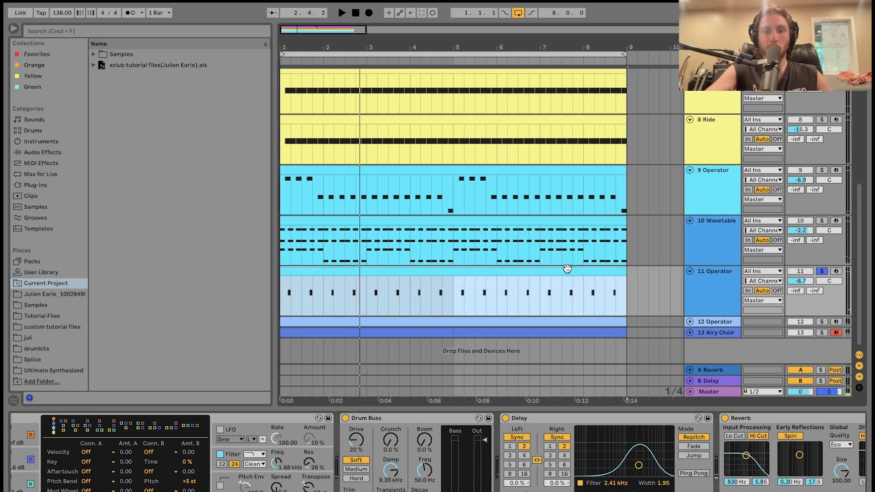
{"action": "double_click", "coordinate": [567, 269]}
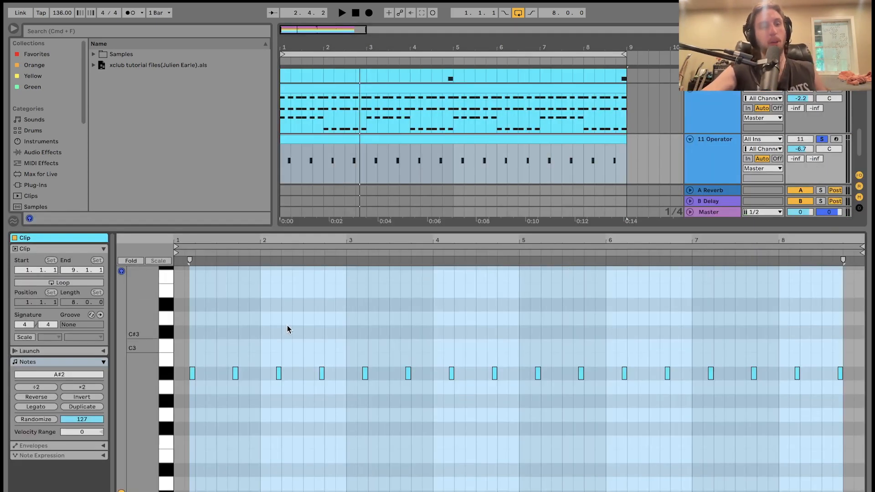
{"action": "key", "text": "space"}
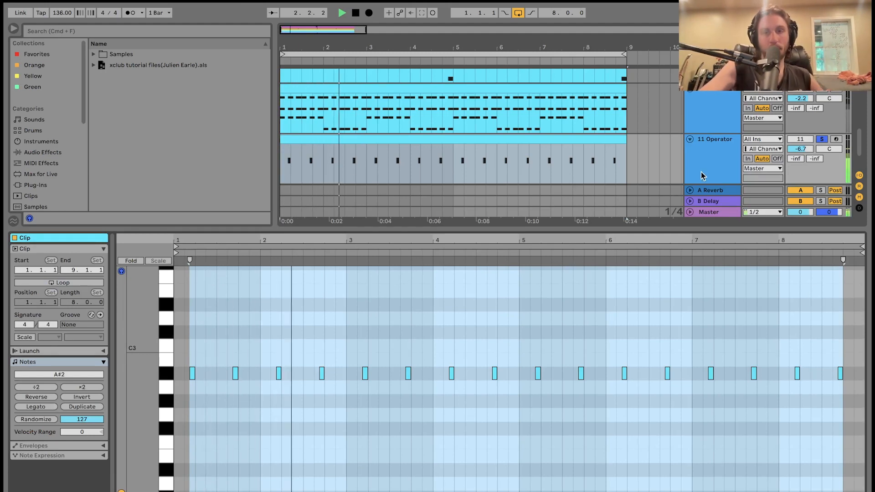
{"action": "key", "text": "shift+Tab"}
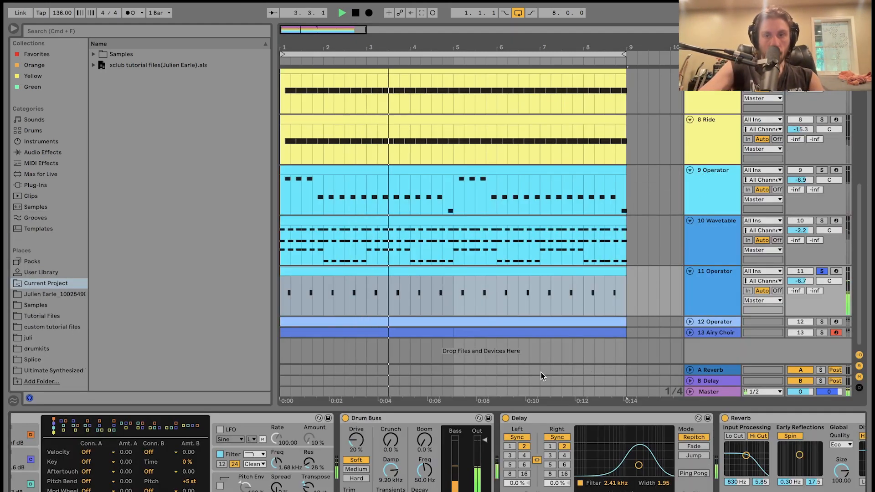
{"action": "scroll", "coordinate": [412, 447], "scroll_direction": "left", "scroll_amount": 3}
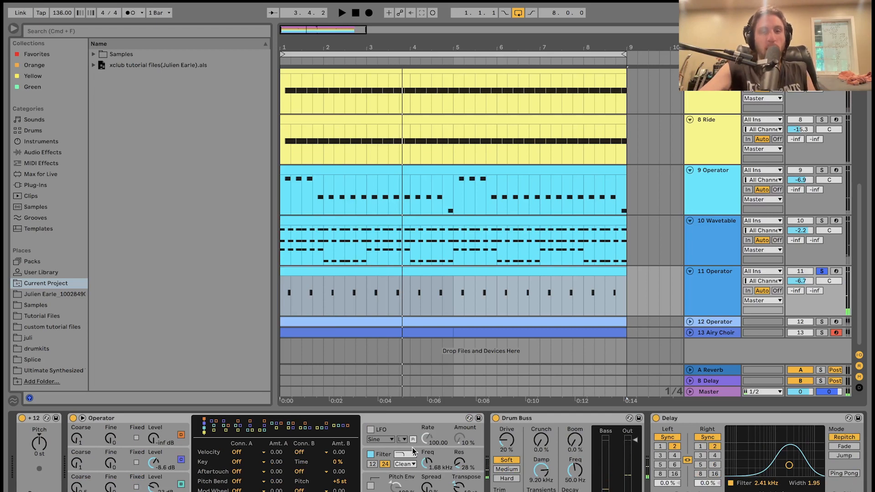
Step: Compare the full mix with 11 Operator soloed during playback
{"action": "left_click", "coordinate": [823, 272]}
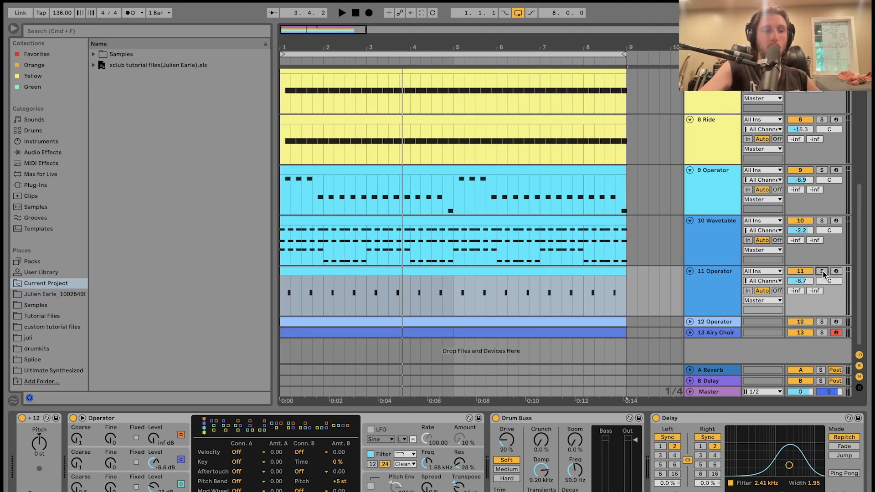
{"action": "key", "text": "space"}
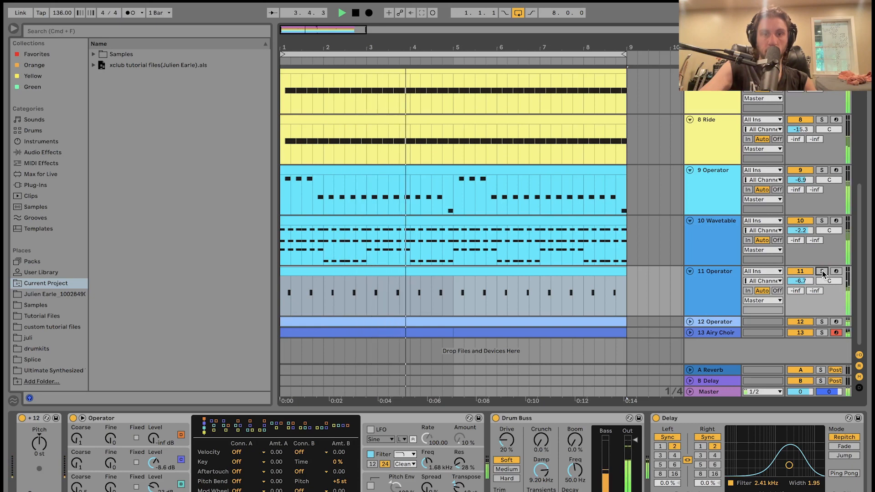
{"action": "left_click", "coordinate": [822, 271]}
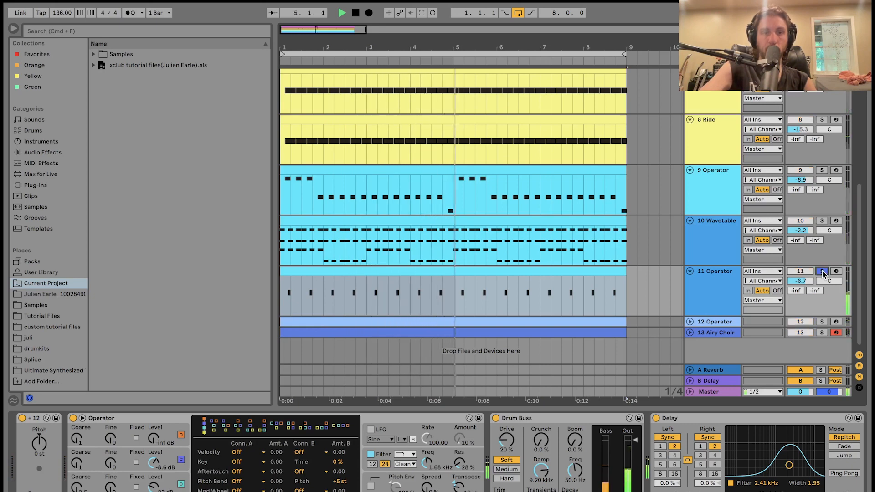
Step: Show the envelopes of two of Operator's oscillators and arm 11 Operator for recording
{"action": "left_click", "coordinate": [177, 491]}
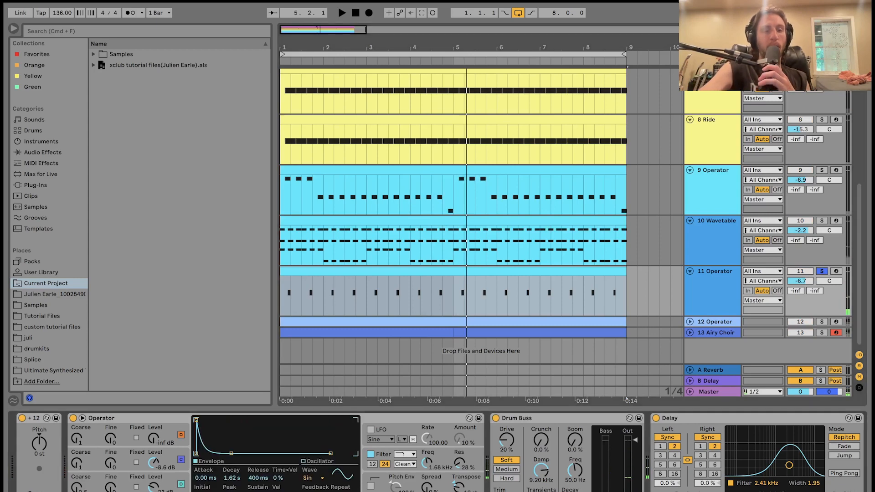
{"action": "left_click", "coordinate": [166, 462]}
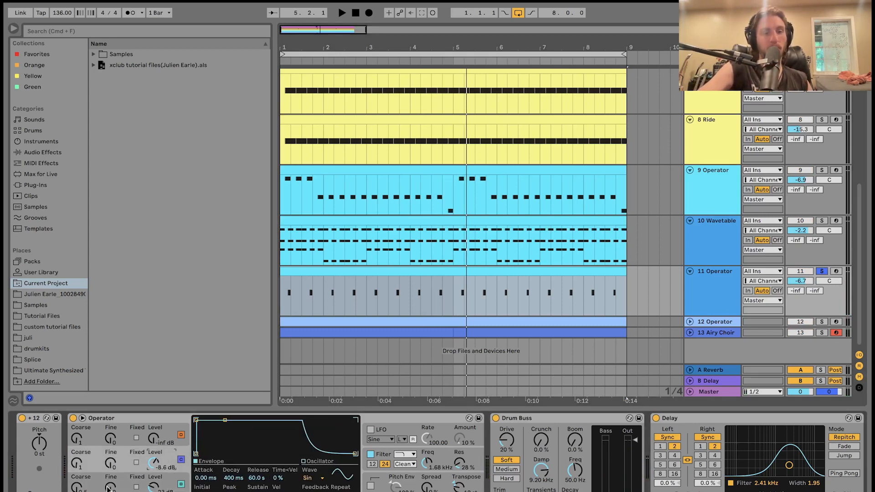
{"action": "left_click", "coordinate": [837, 272]}
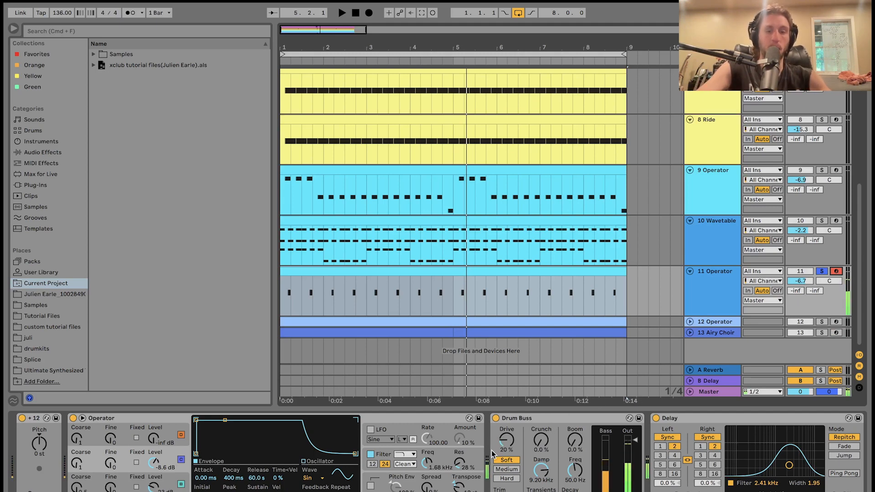
Step: Audition the soloed 11 Operator while examining the envelopes of its lower oscillators
{"action": "key", "text": "space"}
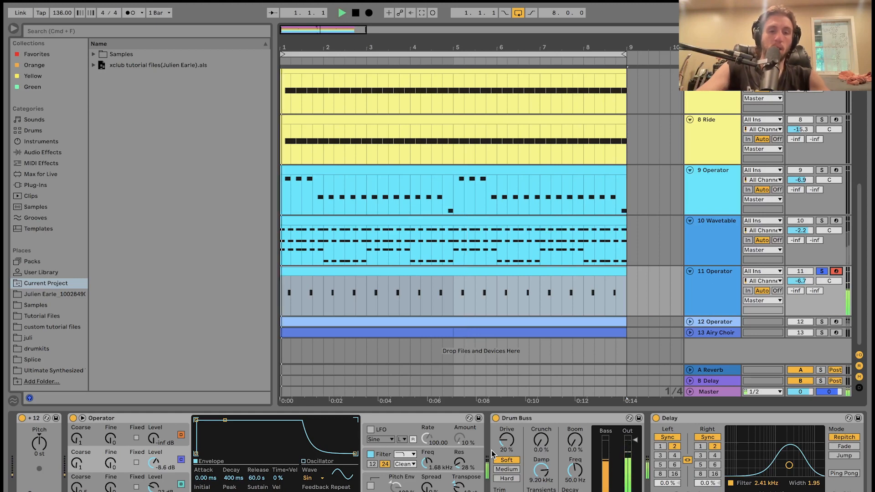
{"action": "left_click", "coordinate": [167, 491]}
{"action": "key", "text": "space"}
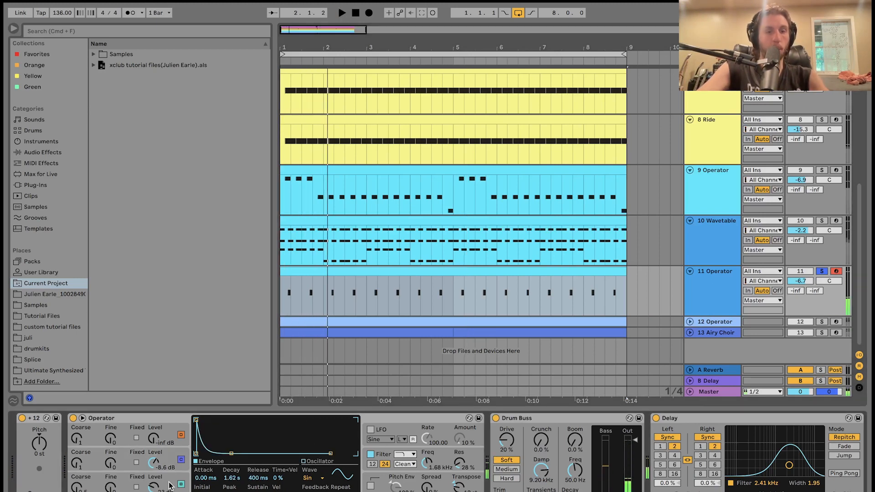
{"action": "left_click", "coordinate": [169, 483]}
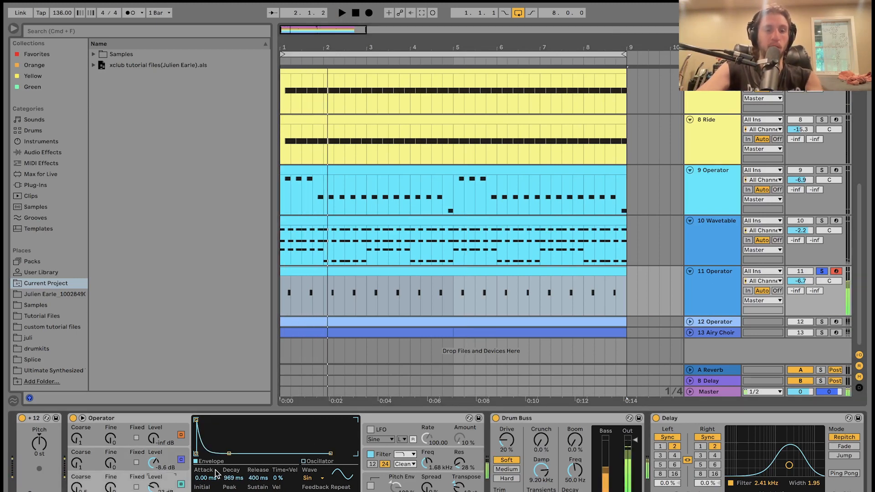
Step: Show Operator's filter settings and compare the sound with the Shaper set to Off and back to Hard
{"action": "left_click", "coordinate": [430, 457]}
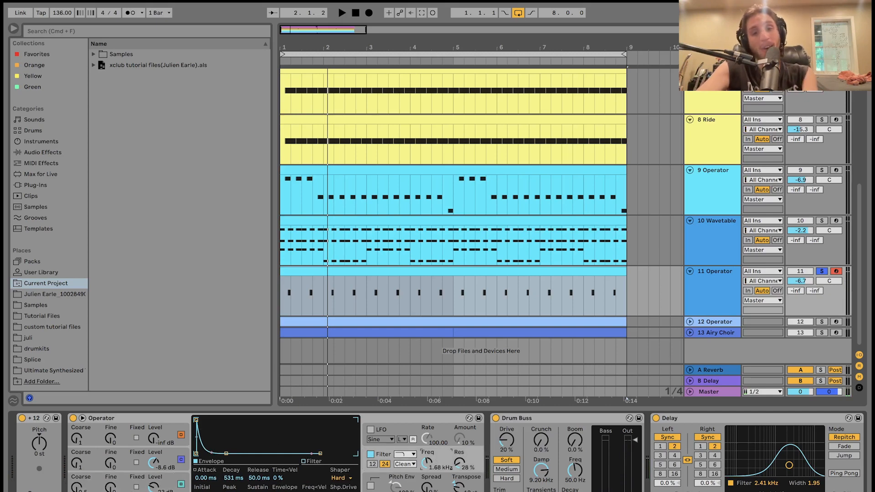
{"action": "left_click", "coordinate": [340, 478]}
{"action": "left_click", "coordinate": [342, 486]}
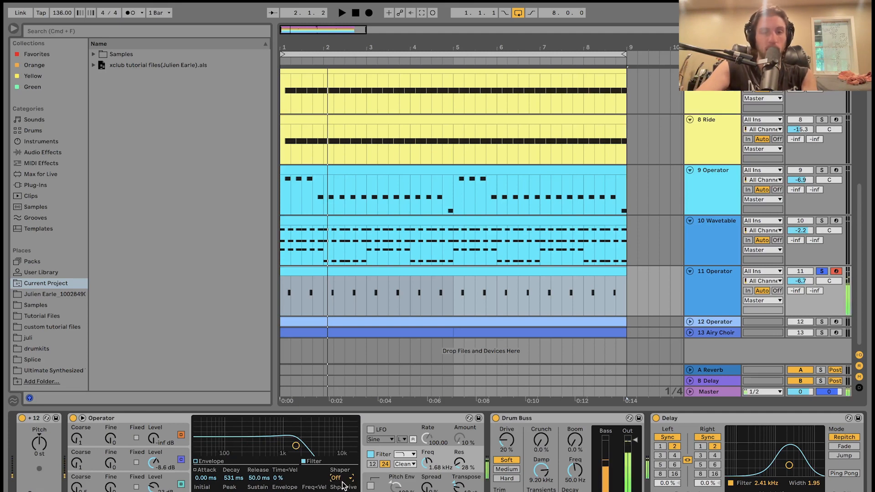
{"action": "key", "text": "Down"}
{"action": "key", "text": "Down"}
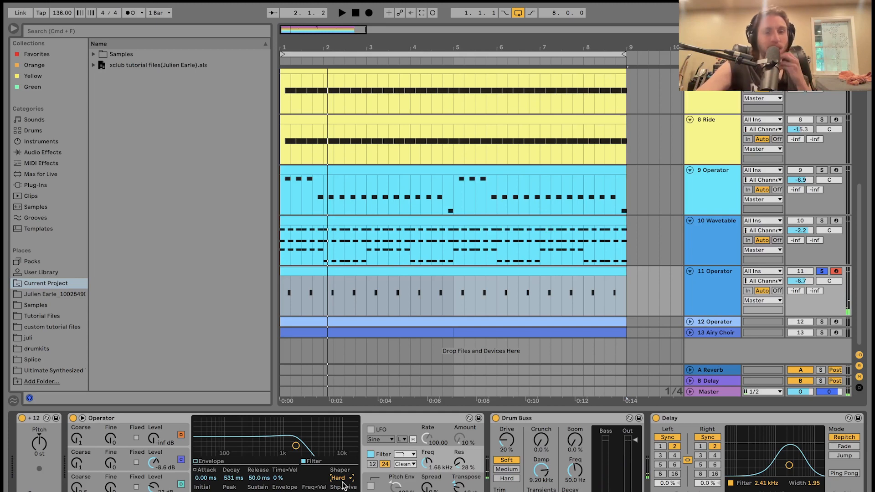
Step: Replay 11 Operator and examine the Drum Buss, Delay, Reverb, Compressor and Auto Filter that follow Operator in its chain
{"action": "key", "text": "space"}
{"action": "key", "text": "space"}
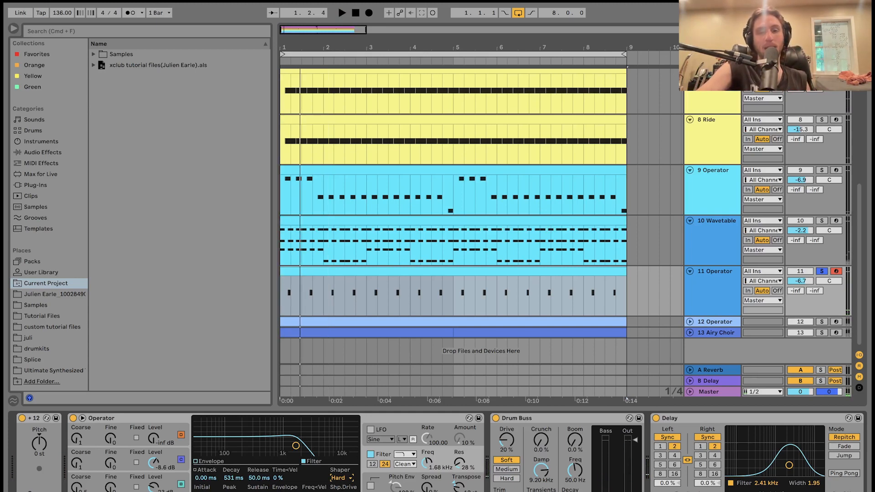
{"action": "scroll", "coordinate": [463, 481], "scroll_direction": "right", "scroll_amount": 10}
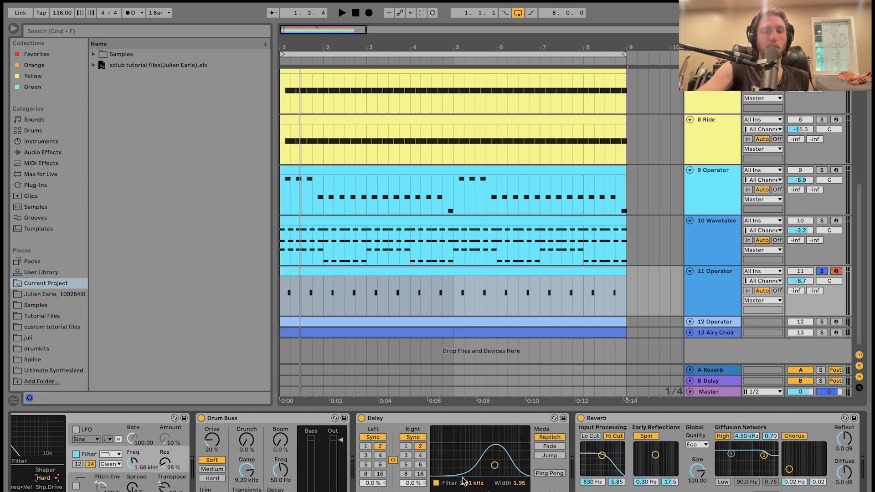
{"action": "scroll", "coordinate": [462, 481], "scroll_direction": "right", "scroll_amount": 8}
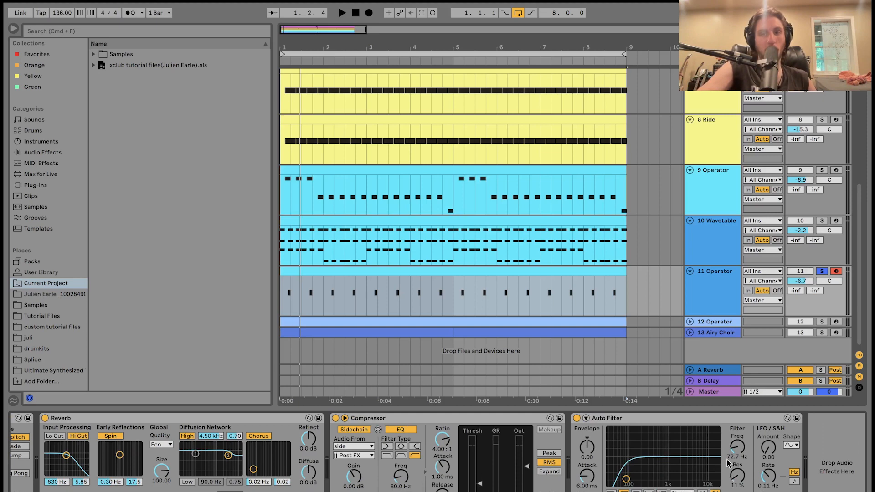
Step: Audition 10 Wavetable soloed together with 11 Operator, and switch the solo to 12 Operator and unfold that track
{"action": "left_click", "coordinate": [822, 221]}
{"action": "key", "text": "space"}
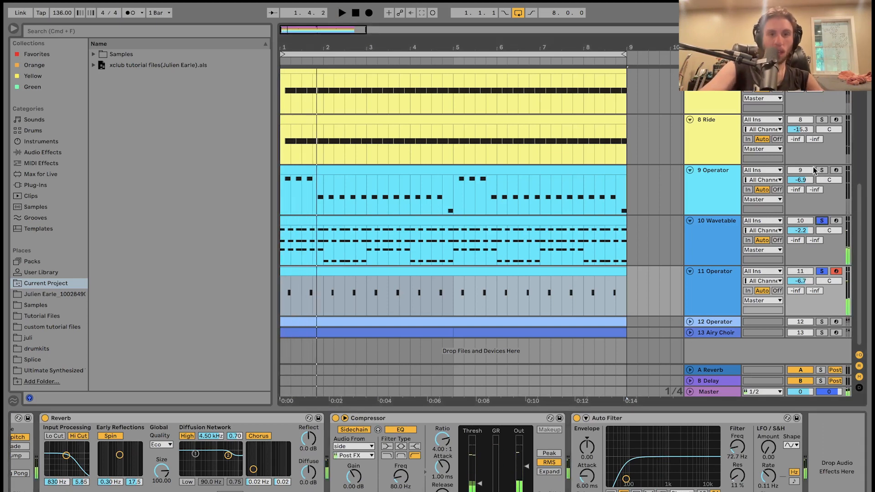
{"action": "left_click", "coordinate": [820, 322]}
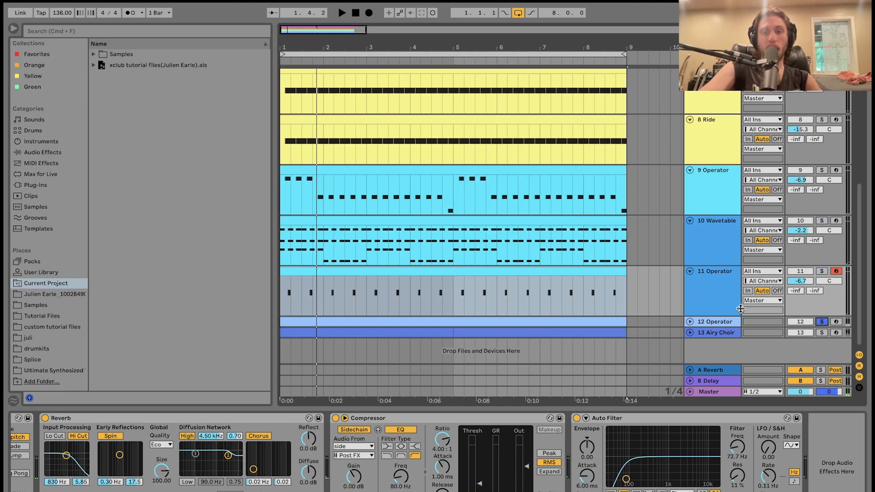
{"action": "left_click", "coordinate": [690, 321]}
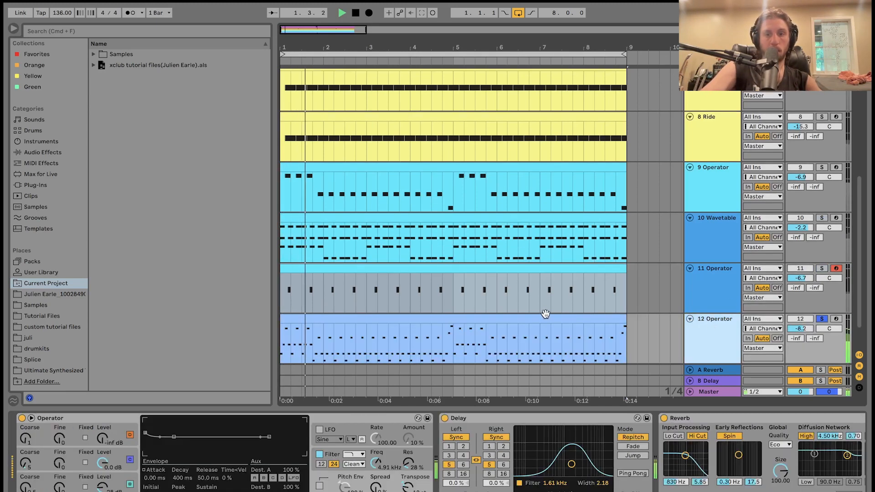
Step: Open the MIDI clip of 12 Operator and examine its whole note pattern while the track plays
{"action": "double_click", "coordinate": [542, 313]}
{"action": "scroll", "coordinate": [417, 326], "scroll_direction": "down", "scroll_amount": 3}
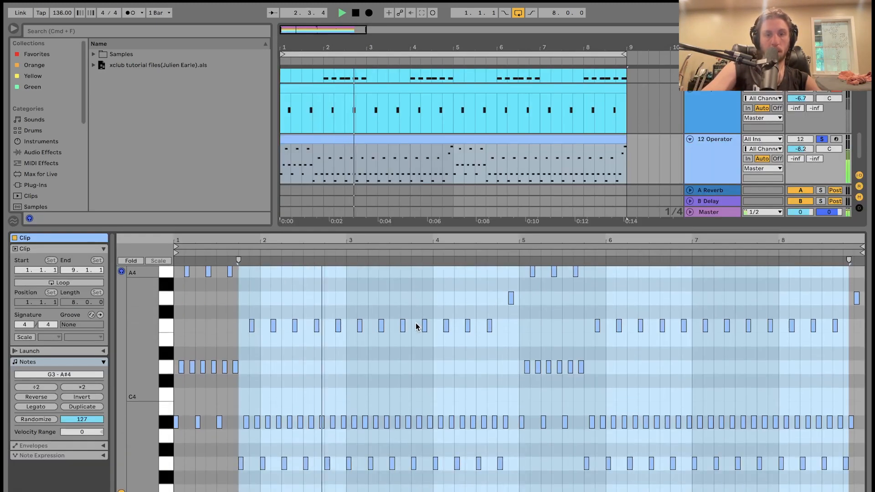
{"action": "left_click_drag", "start_coordinate": [169, 359], "coordinate": [141, 366]}
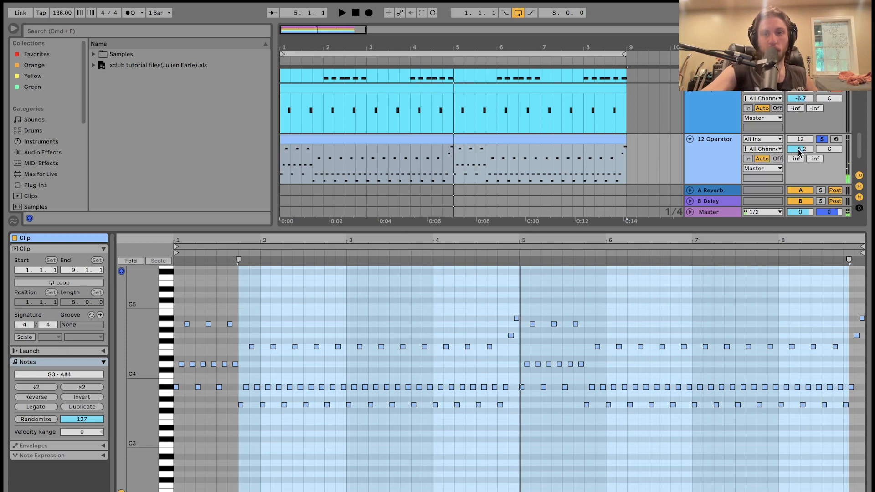
Step: Raise the volume of 12 Operator to -4.4 and audition it unsoloed in the full mix with its device chain shown
{"action": "left_click_drag", "start_coordinate": [799, 151], "coordinate": [798, 143]}
{"action": "key", "text": "space"}
{"action": "left_click", "coordinate": [822, 139]}
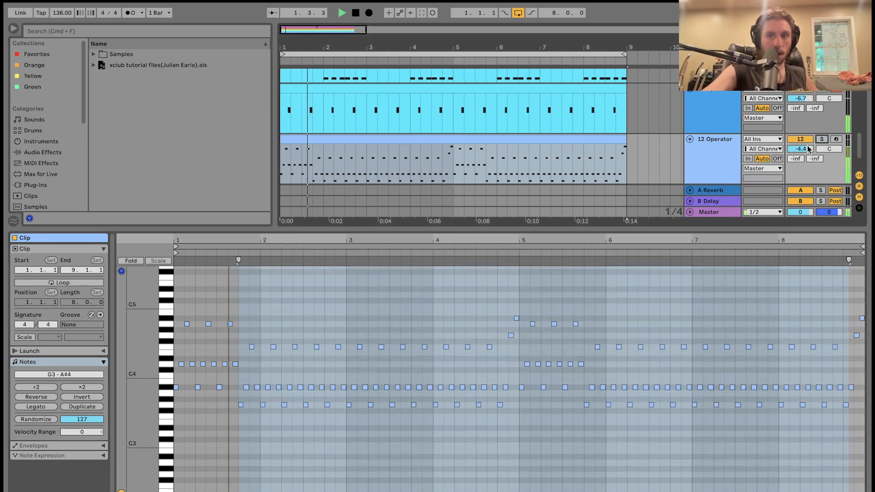
{"action": "left_click", "coordinate": [708, 142]}
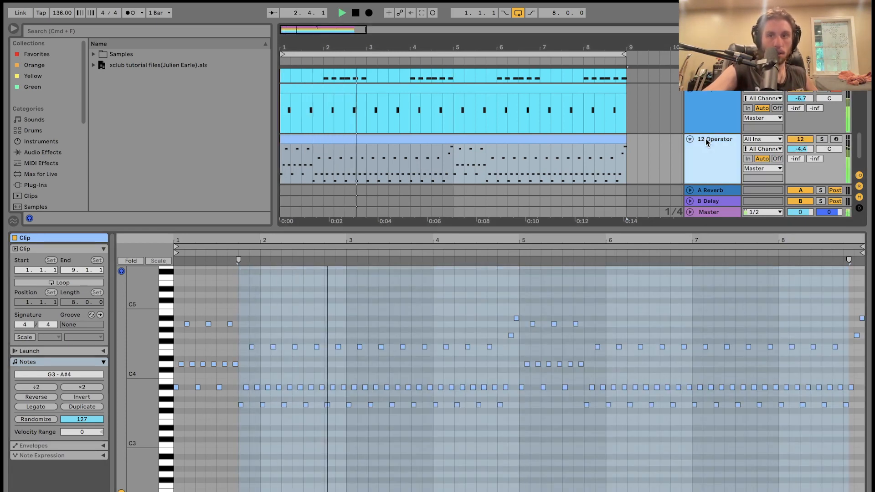
{"action": "double_click", "coordinate": [706, 142]}
{"action": "key", "text": "space"}
Step: Solo and replay 12 Operator, and open its MIDI clip with the notes enlarged
{"action": "left_click", "coordinate": [822, 282]}
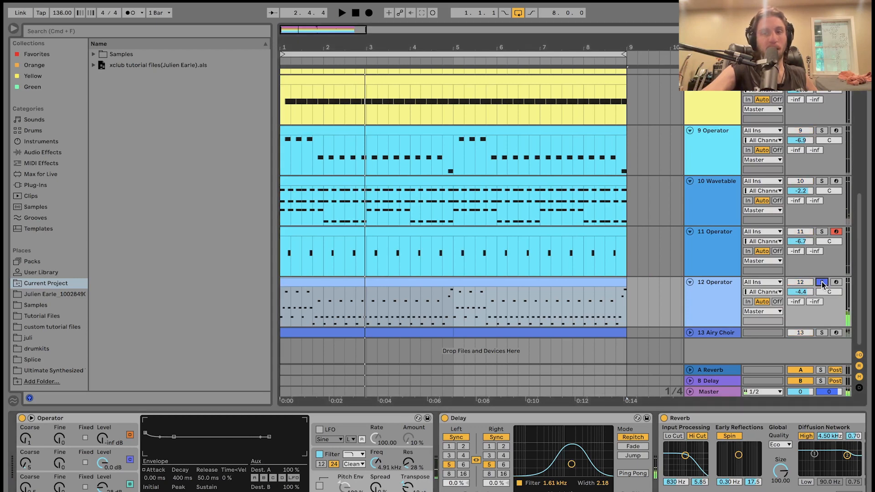
{"action": "key", "text": "space"}
{"action": "key", "text": "space"}
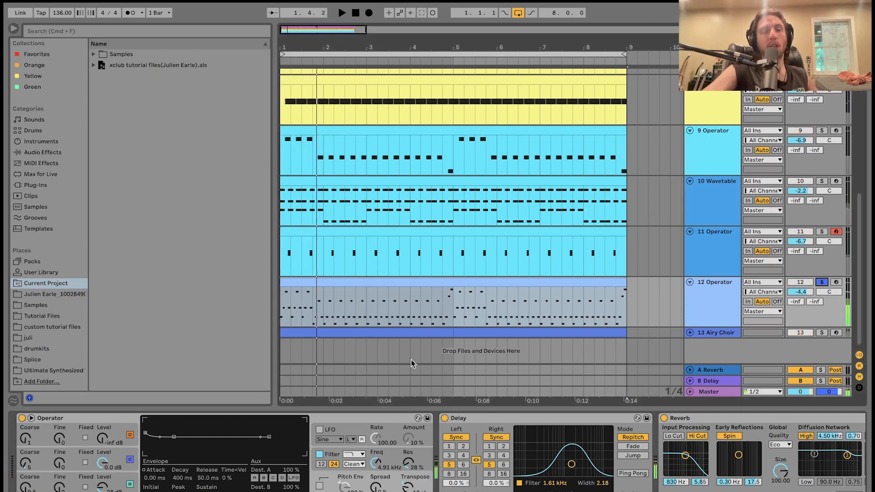
{"action": "double_click", "coordinate": [334, 281]}
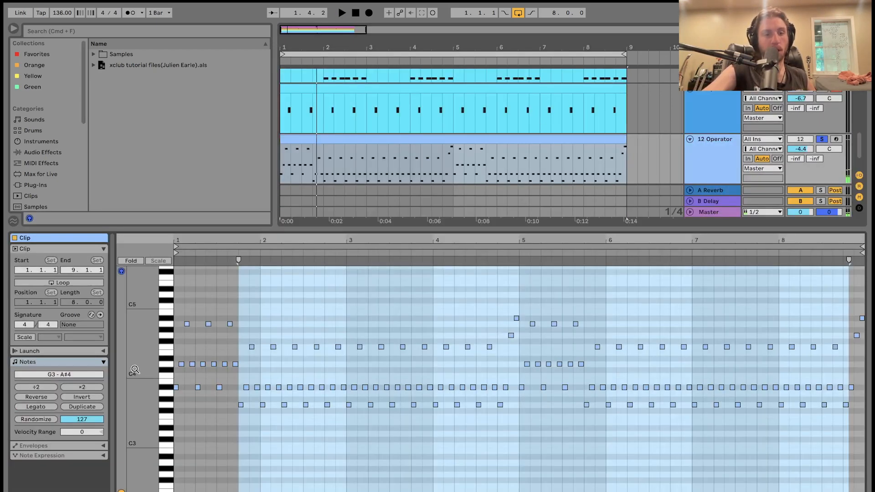
{"action": "left_click_drag", "start_coordinate": [147, 380], "coordinate": [158, 370]}
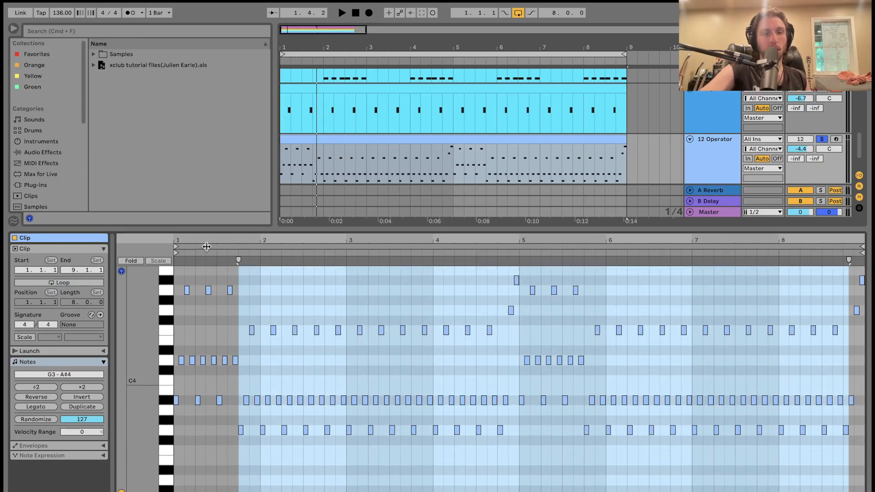
Step: Select all notes of the A#3, D4 and A4 pitches in turn in the 12 Operator clip
{"action": "left_click", "coordinate": [173, 403]}
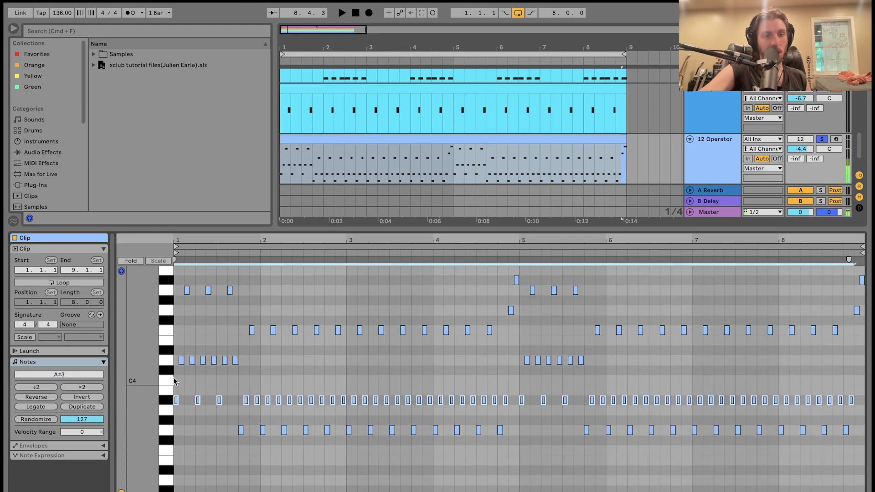
{"action": "left_click", "coordinate": [170, 360]}
{"action": "left_click", "coordinate": [169, 292]}
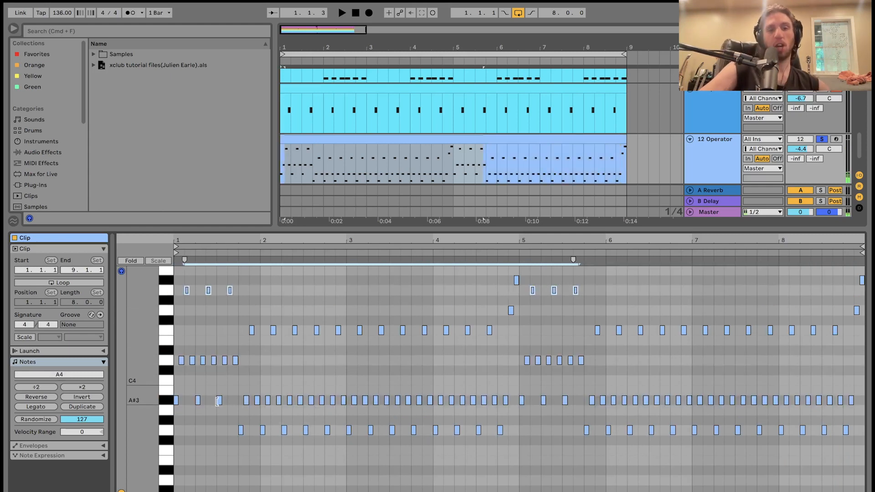
Step: Highlight the alternating G3 and A#3 notes, the F4 notes and the closing run up to A#4 before bar 5, and replay the clip
{"action": "left_click_drag", "start_coordinate": [242, 448], "coordinate": [256, 398]}
{"action": "left_click_drag", "start_coordinate": [242, 340], "coordinate": [288, 332]}
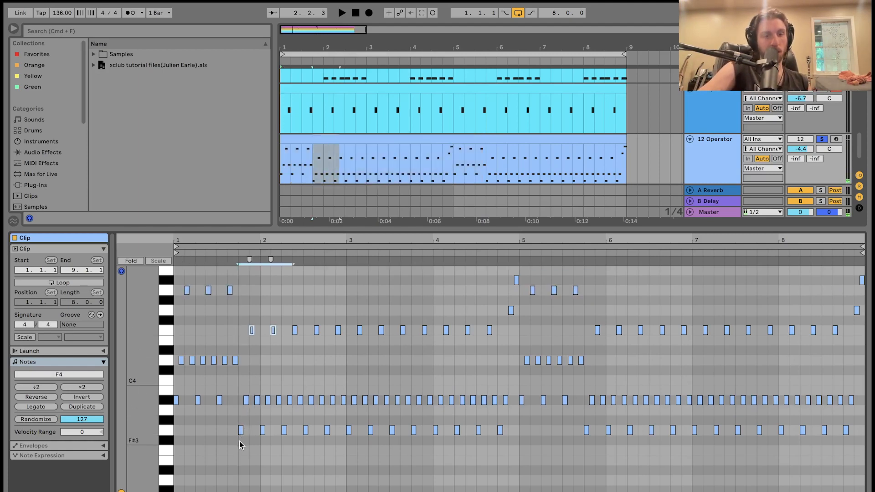
{"action": "left_click_drag", "start_coordinate": [240, 446], "coordinate": [263, 387]}
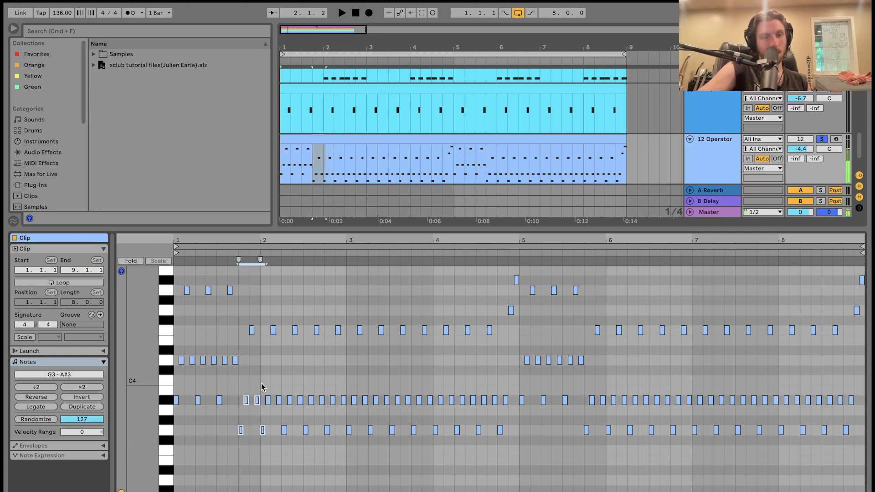
{"action": "left_click_drag", "start_coordinate": [243, 338], "coordinate": [500, 319]}
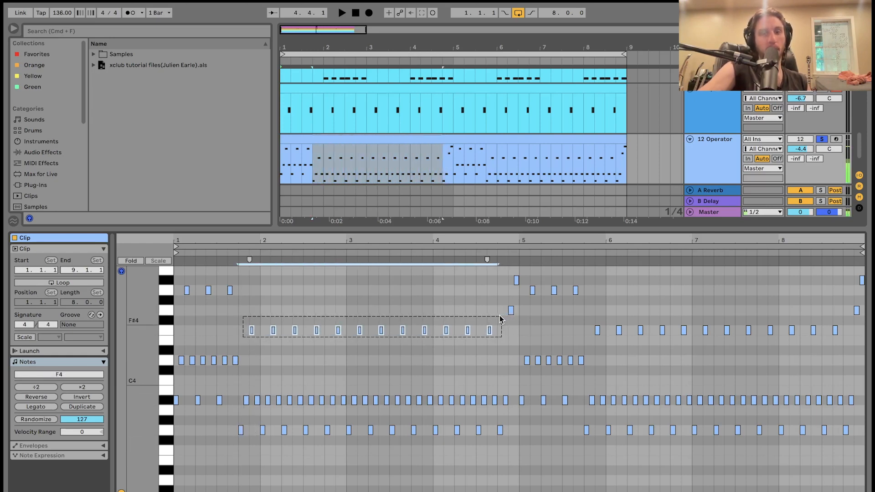
{"action": "left_click_drag", "start_coordinate": [494, 442], "coordinate": [514, 293]}
{"action": "left_click", "coordinate": [516, 280]}
{"action": "key", "text": "space"}
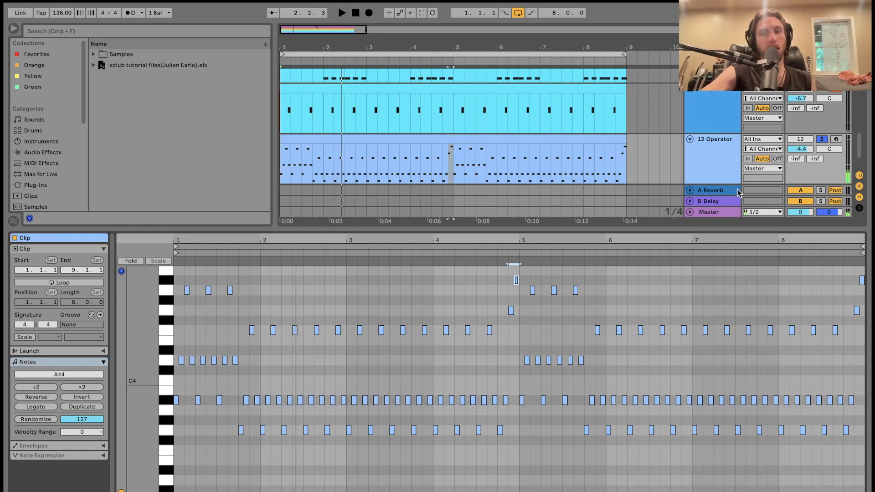
Step: Show the device chain of 12 Operator, unsolo the track and play it within the full mix
{"action": "double_click", "coordinate": [719, 163]}
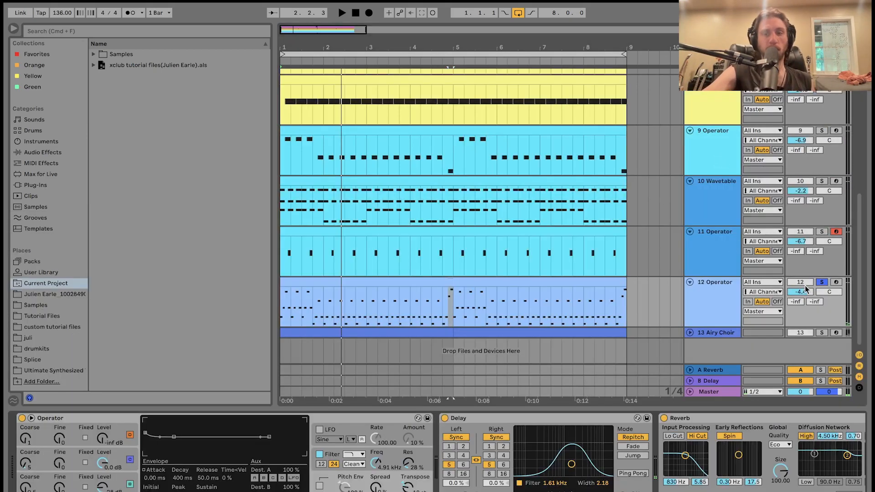
{"action": "left_click", "coordinate": [823, 283]}
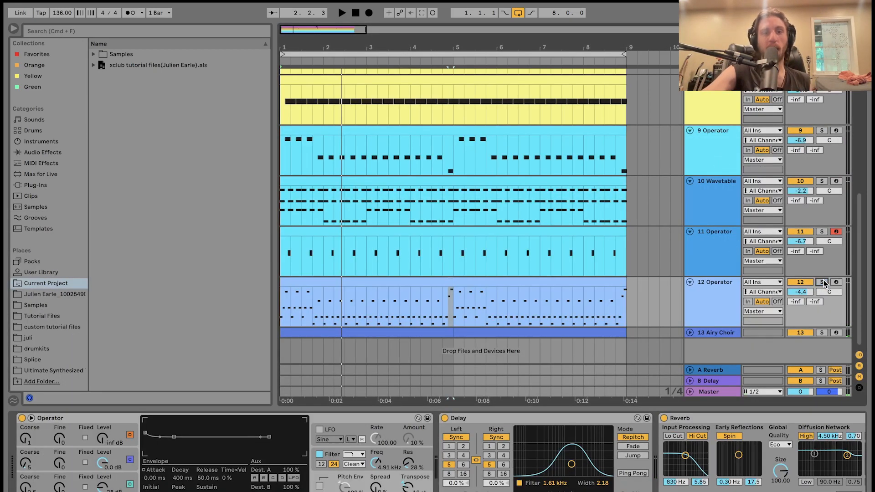
{"action": "key", "text": "space"}
{"action": "left_click", "coordinate": [721, 295]}
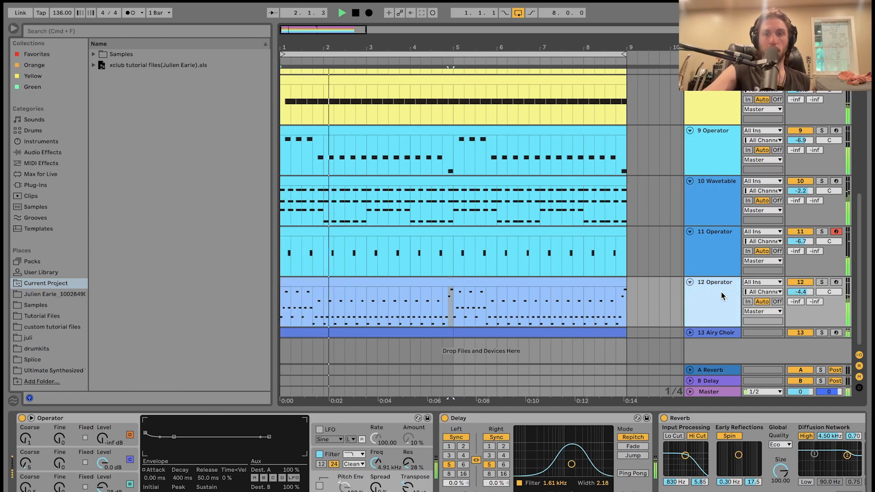
Step: Solo 12 Operator together with 9 Operator and audition them, adding 10 Wavetable to the soloed tracks
{"action": "left_click", "coordinate": [823, 282]}
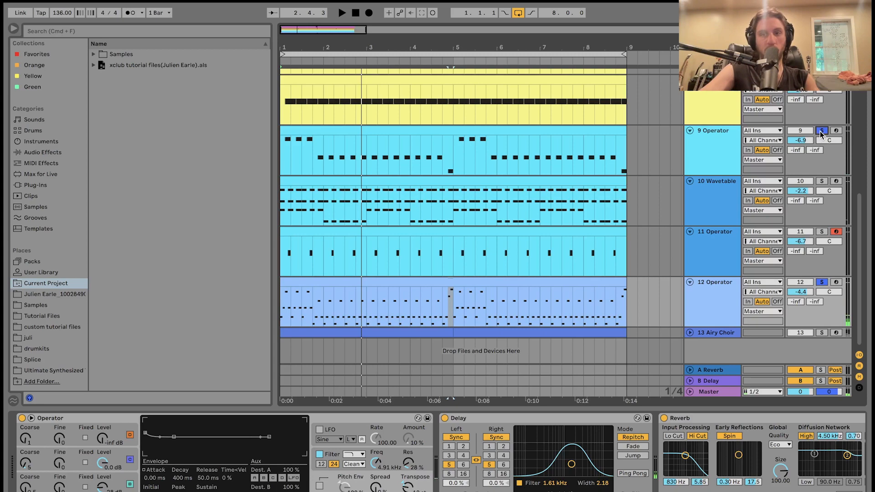
{"action": "scroll", "coordinate": [821, 132], "scroll_direction": "up", "scroll_amount": 7}
{"action": "key", "text": "space"}
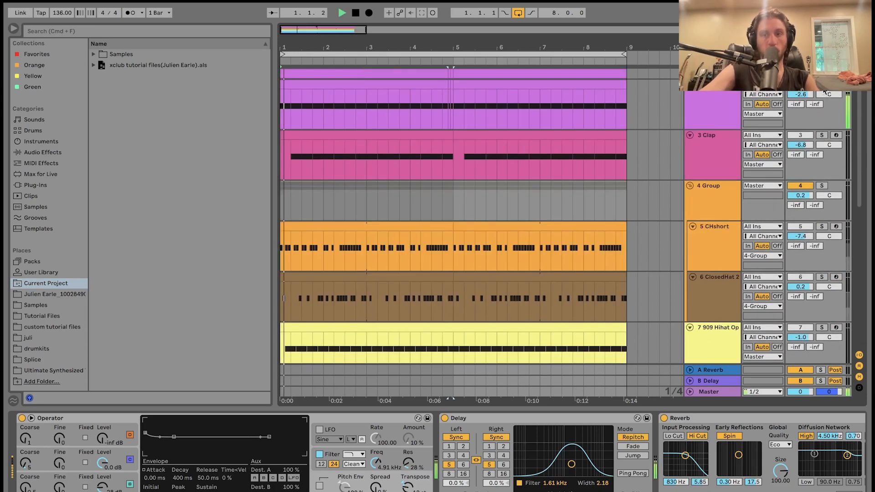
{"action": "scroll", "coordinate": [827, 127], "scroll_direction": "down", "scroll_amount": 7}
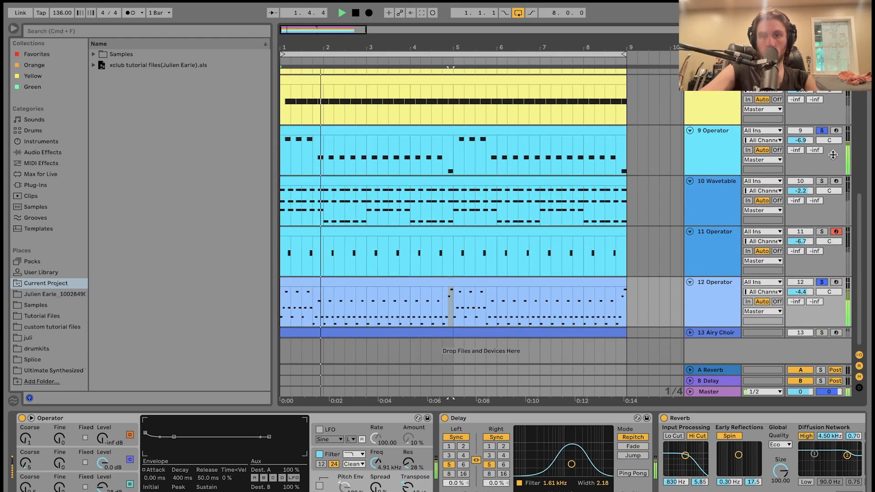
{"action": "left_click", "coordinate": [821, 180]}
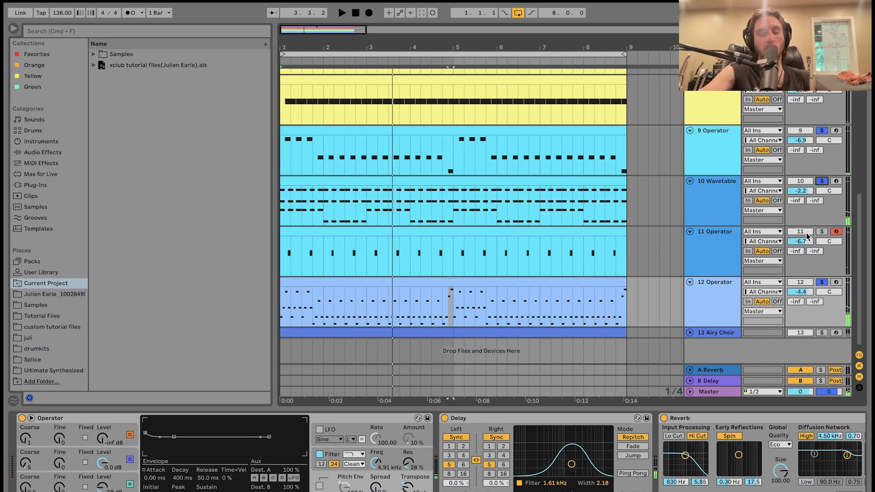
{"action": "scroll", "coordinate": [807, 238], "scroll_direction": "up", "scroll_amount": 4}
{"action": "scroll", "coordinate": [810, 255], "scroll_direction": "down", "scroll_amount": 4}
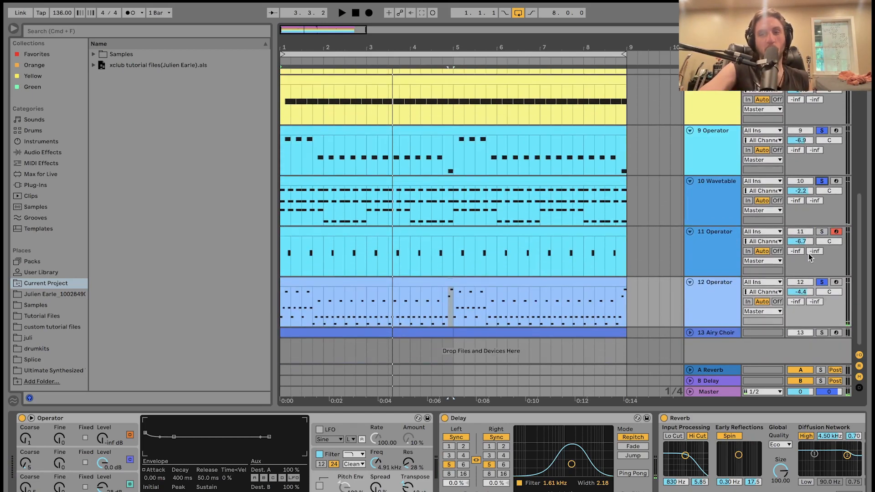
Step: Add 11 Operator to the soloed tracks and compare the playback with and without 12 Operator
{"action": "left_click", "coordinate": [711, 305]}
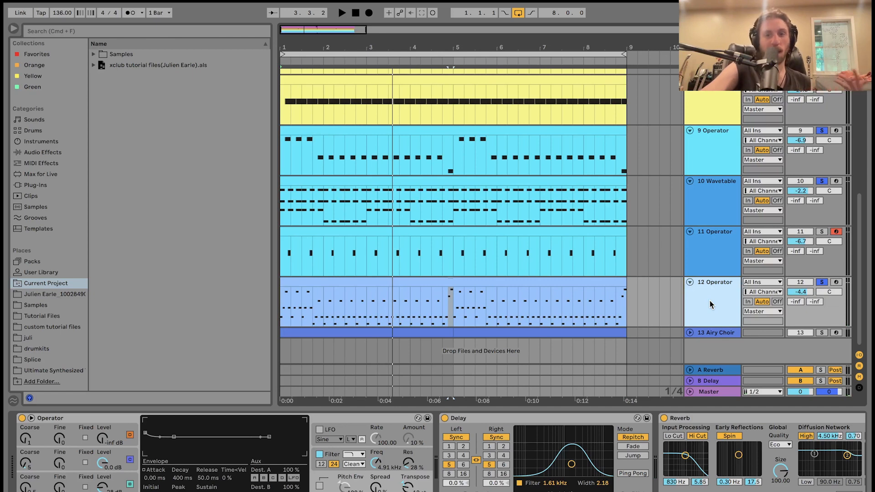
{"action": "left_click", "coordinate": [822, 231]}
{"action": "key", "text": "space"}
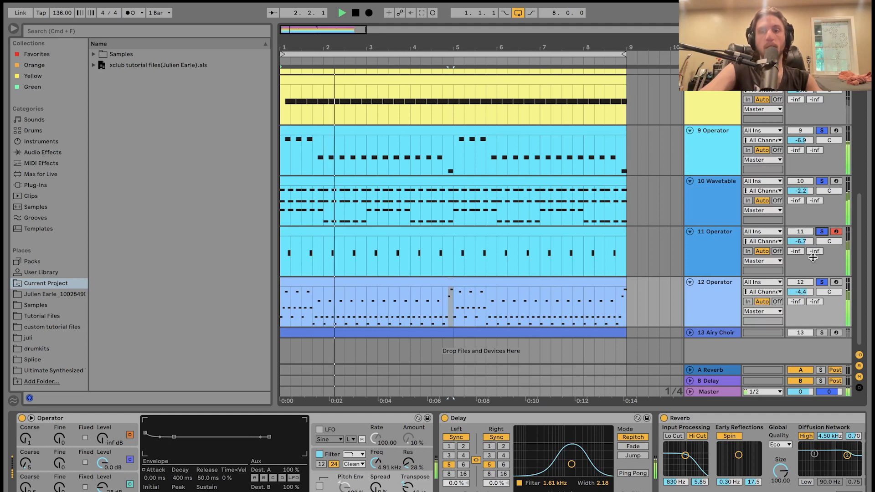
{"action": "left_click", "coordinate": [822, 282]}
{"action": "key", "text": "space"}
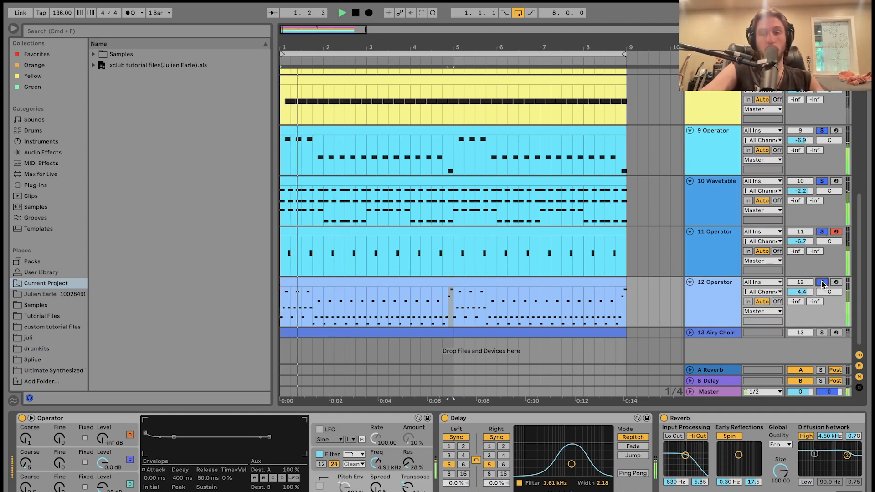
Step: Solo only 12 Operator and play it on its own
{"action": "left_click", "coordinate": [822, 283]}
{"action": "left_click", "coordinate": [726, 308]}
{"action": "key", "text": "space"}
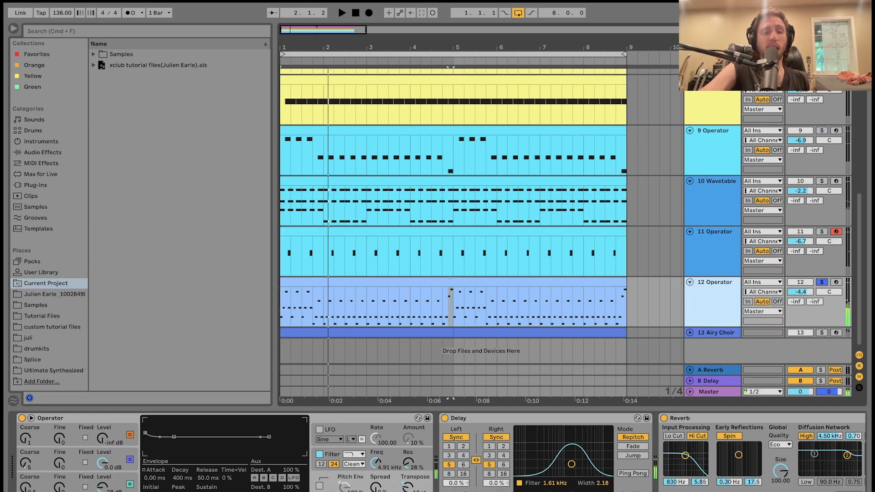
Step: Examine the waves, envelopes and coarse tuning of Operator's lower oscillators on 12 Operator, replaying the soloed track
{"action": "left_click", "coordinate": [114, 490]}
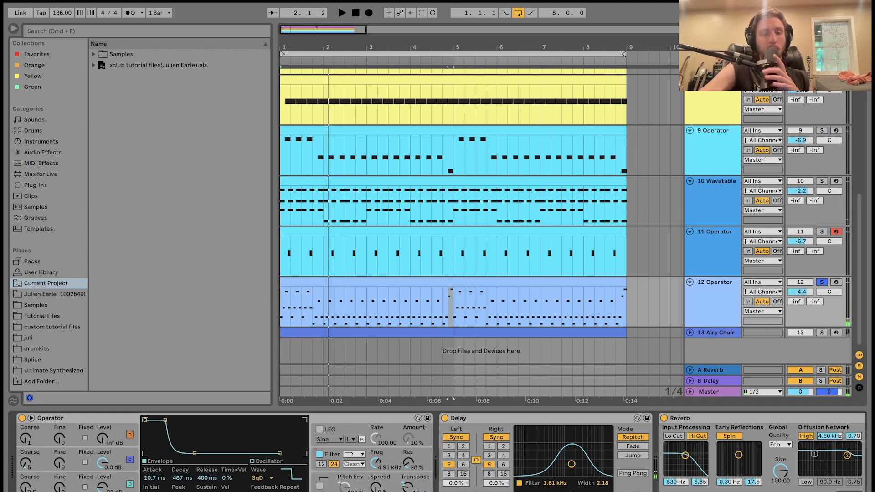
{"action": "left_click", "coordinate": [110, 483]}
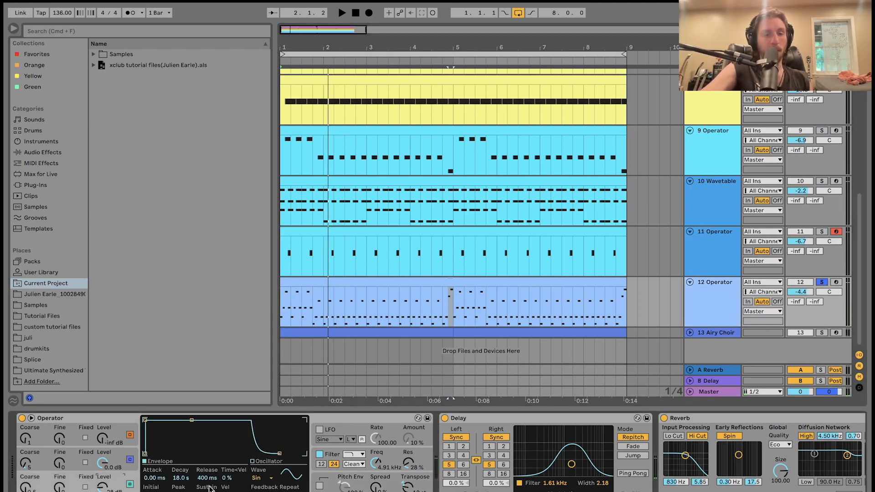
{"action": "left_click", "coordinate": [113, 458]}
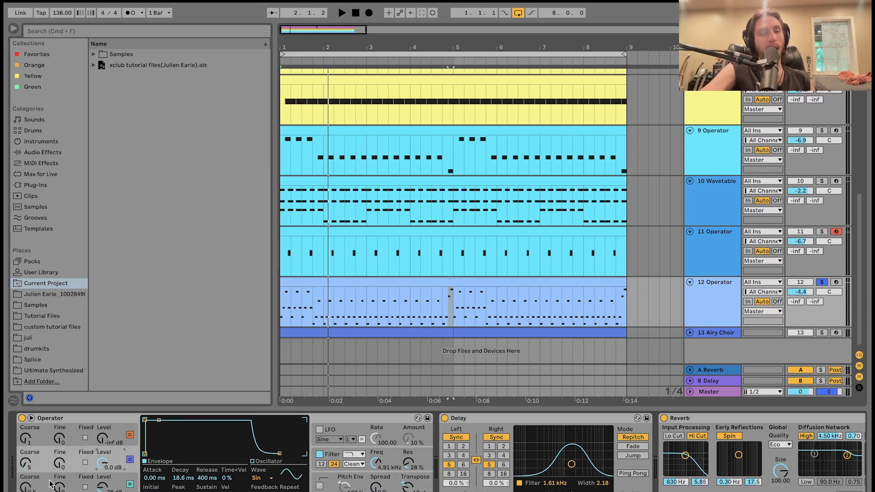
{"action": "left_click", "coordinate": [38, 488]}
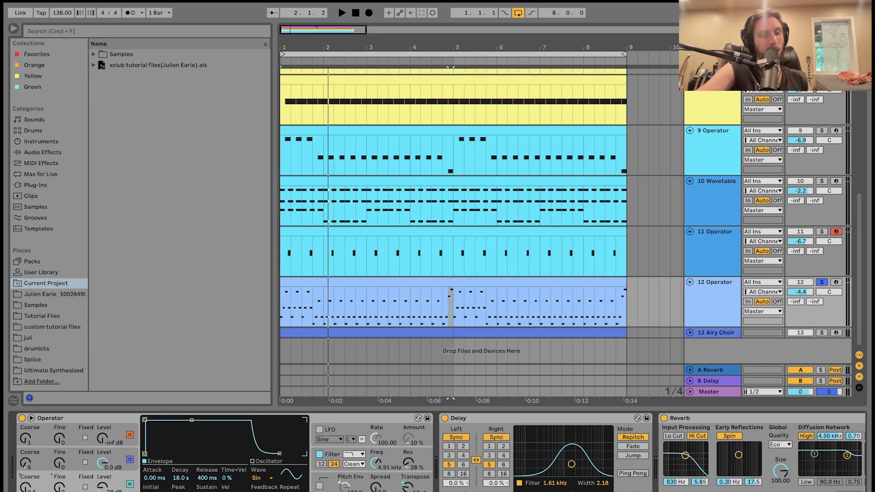
{"action": "left_click", "coordinate": [37, 491]}
{"action": "key", "text": "space"}
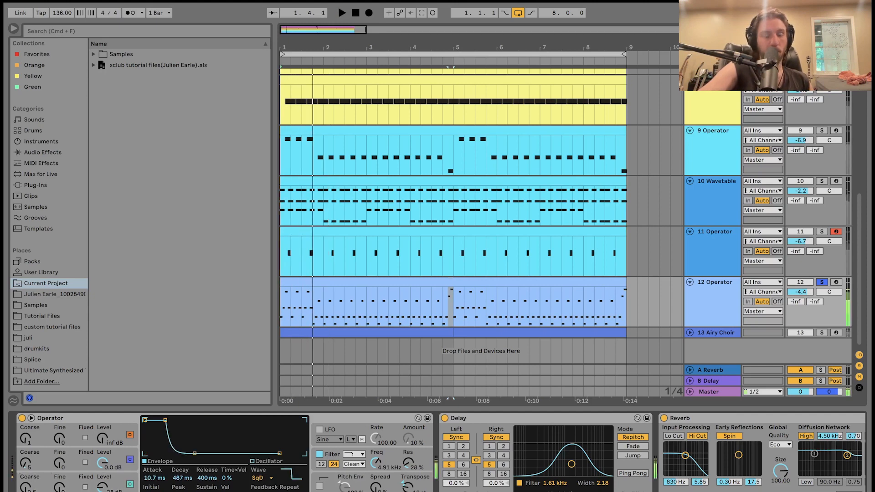
{"action": "left_click", "coordinate": [23, 489]}
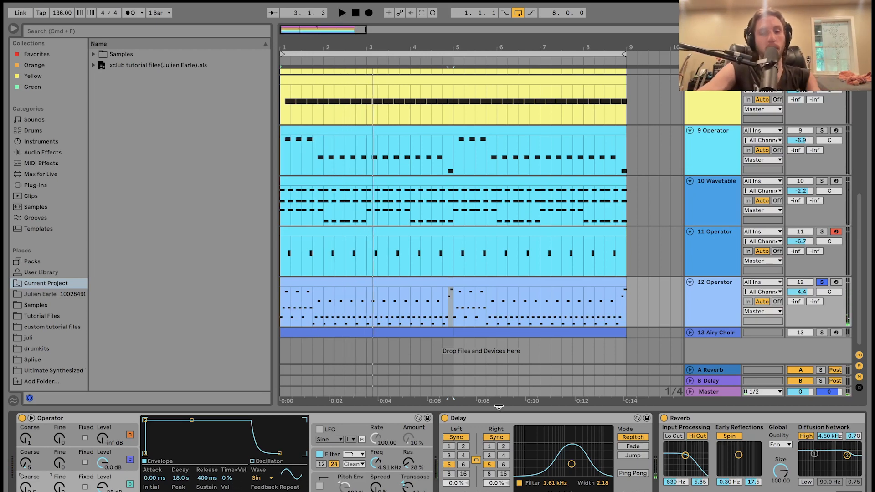
Step: Examine Operator's filter envelope on 12 Operator and compare the playback with the filter off and on
{"action": "left_click", "coordinate": [394, 454]}
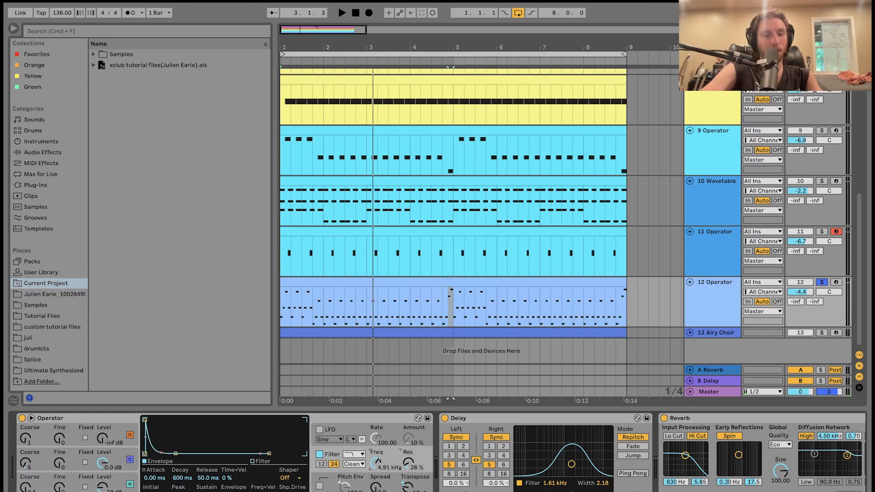
{"action": "key", "text": "space"}
{"action": "scroll", "coordinate": [421, 460], "scroll_direction": "right", "scroll_amount": 5}
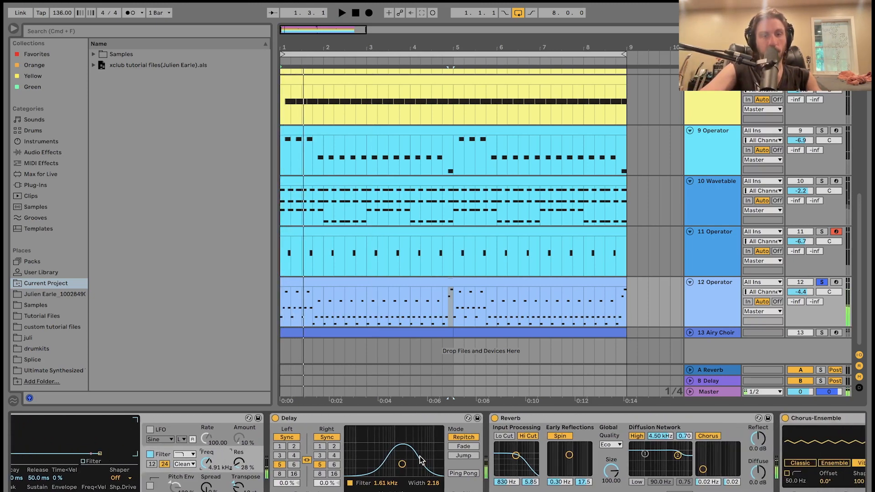
{"action": "scroll", "coordinate": [421, 460], "scroll_direction": "right", "scroll_amount": 1}
{"action": "left_click", "coordinate": [154, 464]}
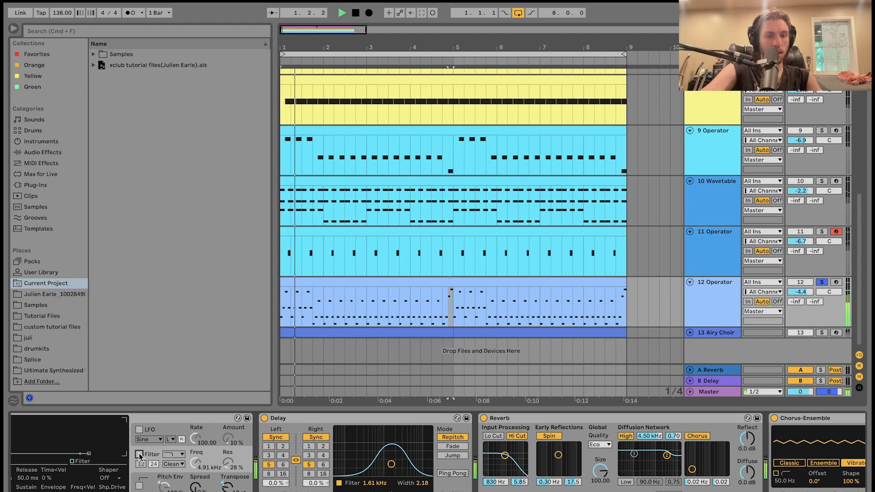
{"action": "scroll", "coordinate": [141, 457], "scroll_direction": "right", "scroll_amount": 10}
{"action": "scroll", "coordinate": [141, 458], "scroll_direction": "left", "scroll_amount": 6}
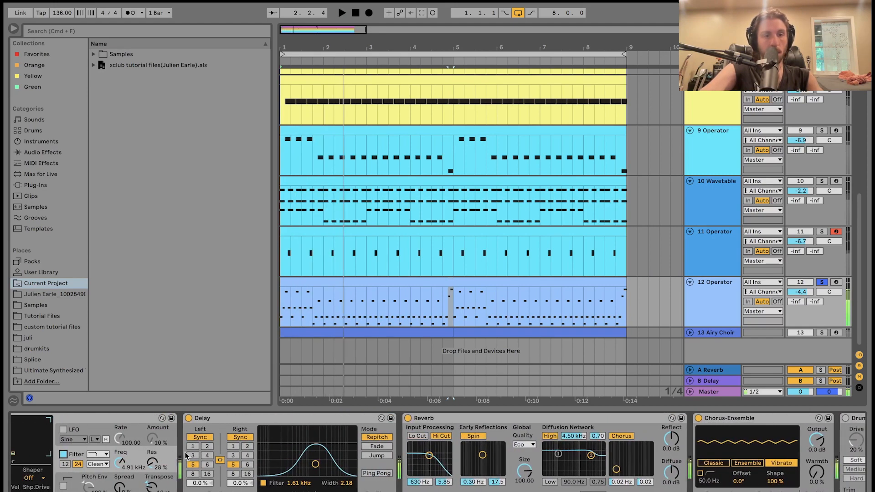
Step: Go through the effects chain of 12 Operator and remove the disabled Drum Buss between Chorus-Ensemble and Auto Filter
{"action": "scroll", "coordinate": [260, 467], "scroll_direction": "right", "scroll_amount": 5}
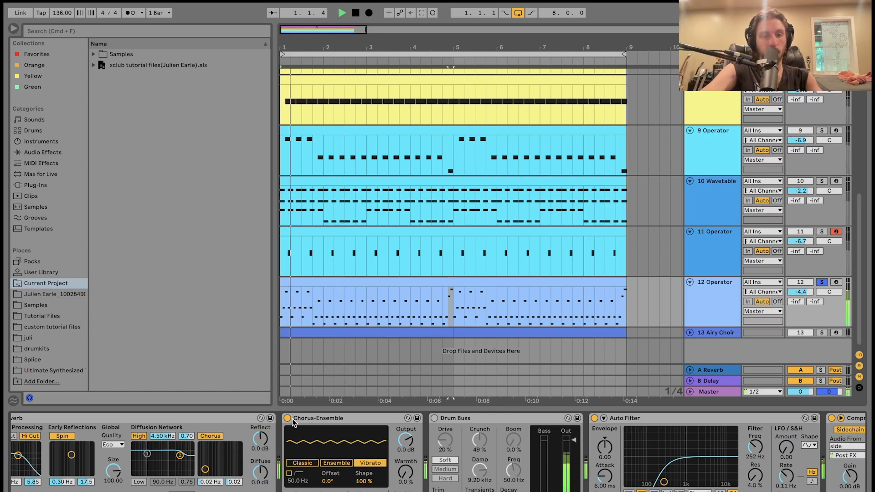
{"action": "scroll", "coordinate": [316, 420], "scroll_direction": "right", "scroll_amount": 4}
{"action": "scroll", "coordinate": [340, 431], "scroll_direction": "right", "scroll_amount": 8}
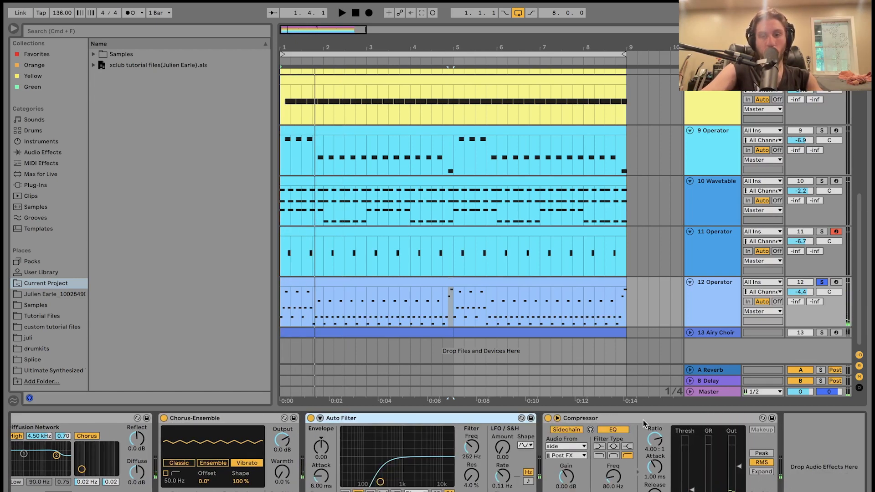
Step: Solo 13 Airy Choir, unfold its track and show its devices
{"action": "left_click", "coordinate": [821, 332]}
{"action": "left_click", "coordinate": [690, 333]}
{"action": "left_click", "coordinate": [696, 336]}
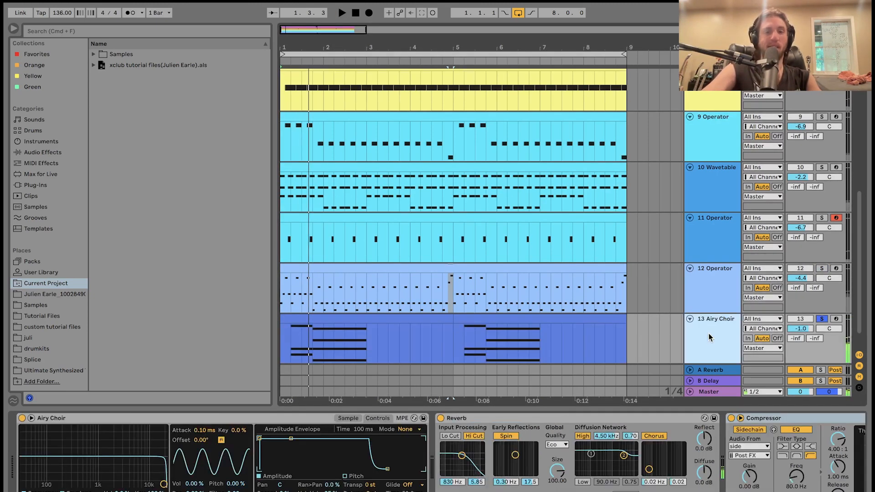
Step: Add 9 Operator, 12 Operator, 11 Operator and 10 Wavetable to the soloed 13 Airy Choir and play them together
{"action": "scroll", "coordinate": [802, 177], "scroll_direction": "up", "scroll_amount": 2}
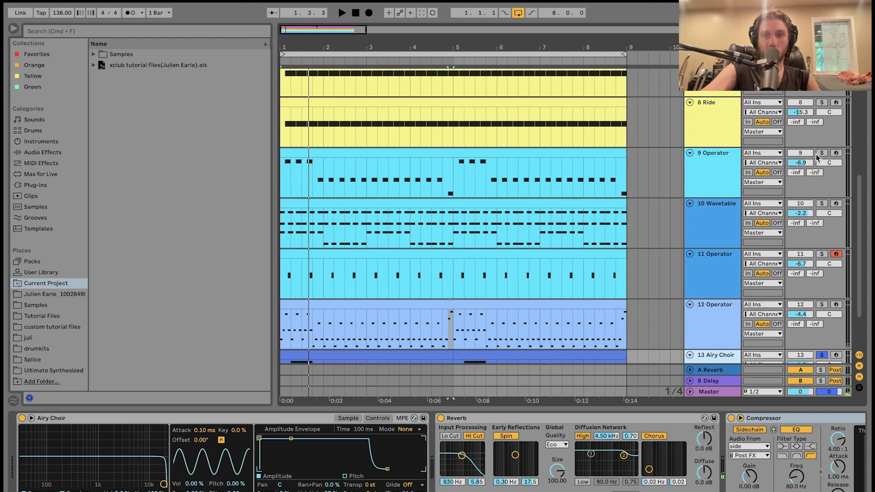
{"action": "key", "text": "space"}
{"action": "scroll", "coordinate": [820, 154], "scroll_direction": "down", "scroll_amount": 3}
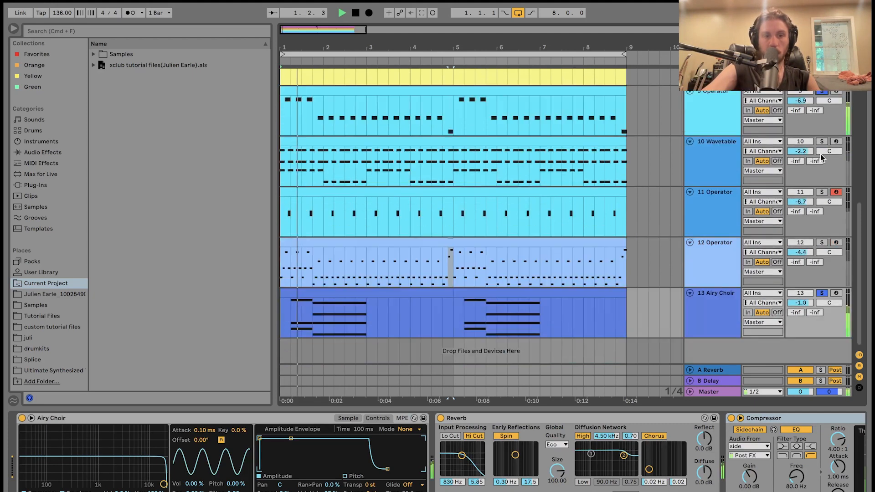
{"action": "left_click", "coordinate": [821, 243]}
{"action": "left_click", "coordinate": [822, 192]}
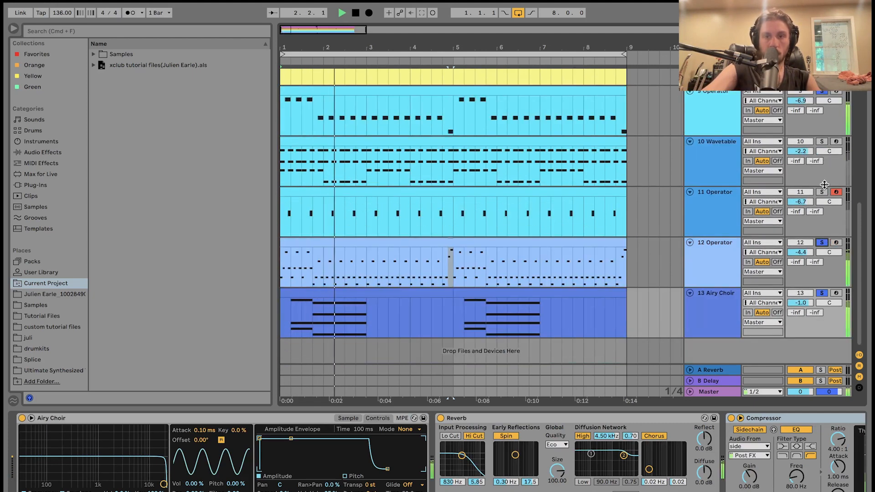
{"action": "left_click", "coordinate": [822, 141]}
Step: Open the 13 Airy Choir clip and view all its chord notes during playback, then stop playing
{"action": "left_click", "coordinate": [702, 314]}
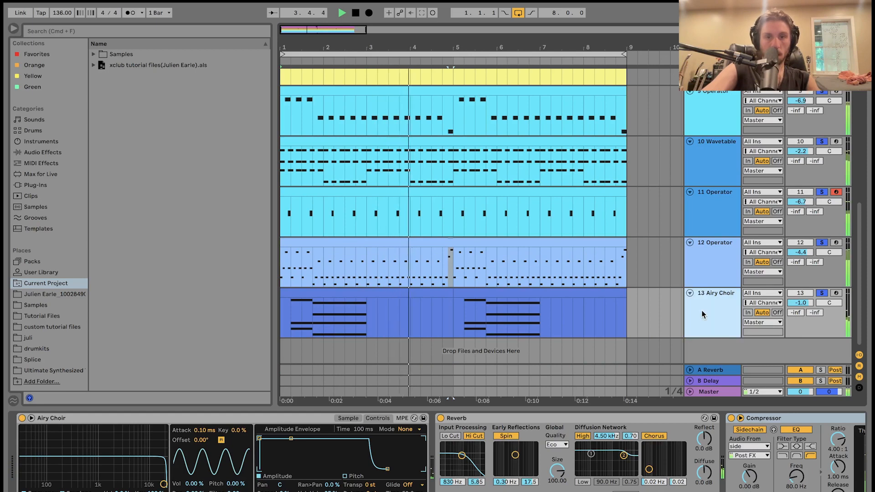
{"action": "double_click", "coordinate": [425, 319]}
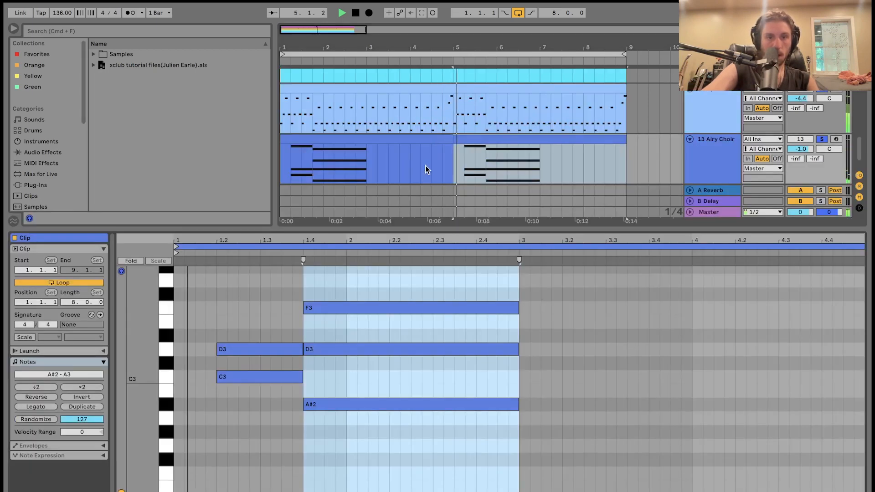
{"action": "left_click", "coordinate": [427, 138]}
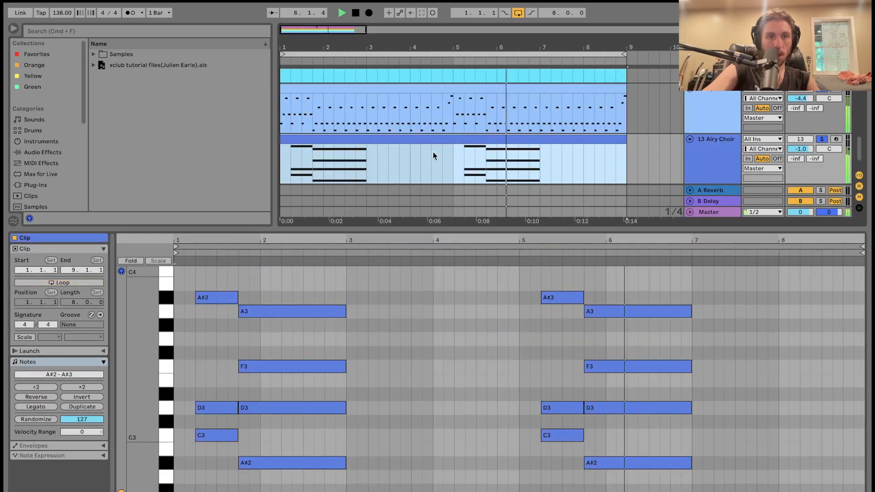
{"action": "key", "text": "space"}
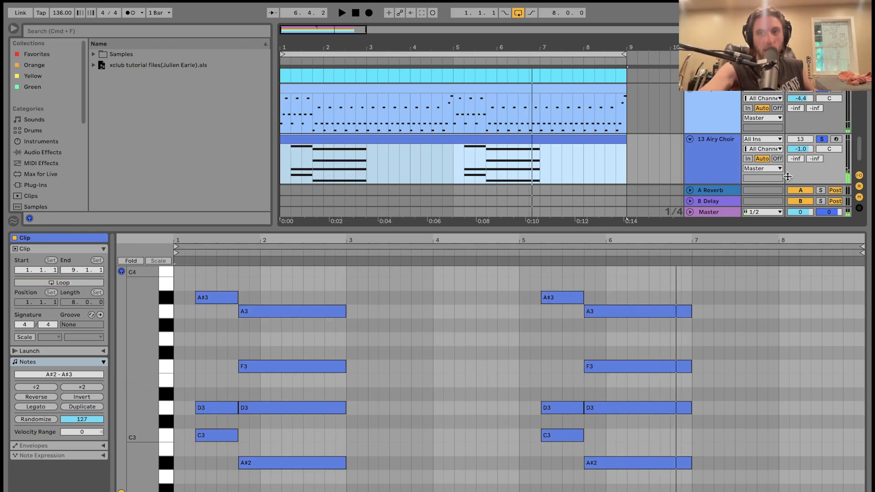
Step: Clear all track solos, play the full mix and show the devices of 13 Airy Choir
{"action": "left_click", "coordinate": [822, 139]}
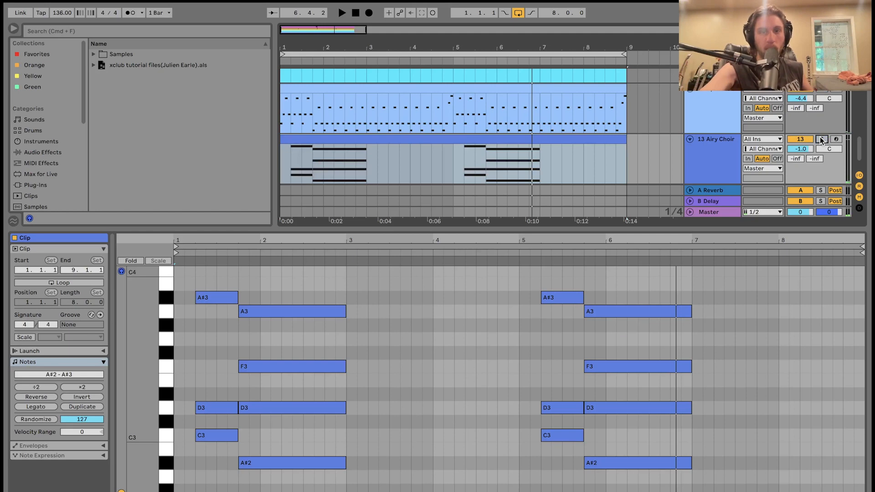
{"action": "key", "text": "space"}
{"action": "left_click", "coordinate": [718, 157]}
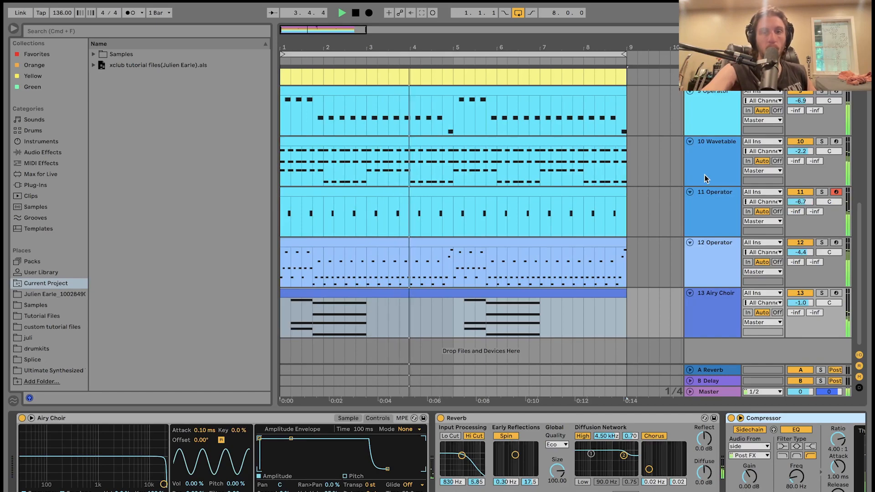
Step: Compare the full mix with 13 Airy Choir muted and unmuted
{"action": "left_click", "coordinate": [803, 294]}
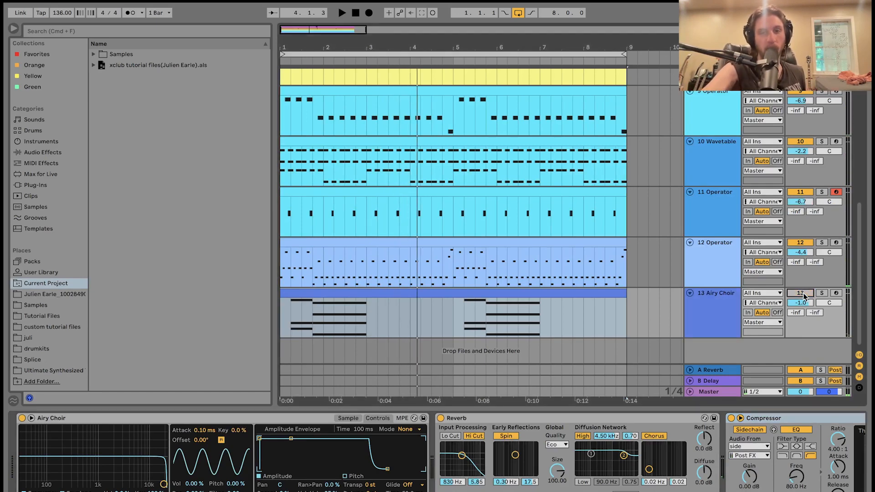
{"action": "key", "text": "space"}
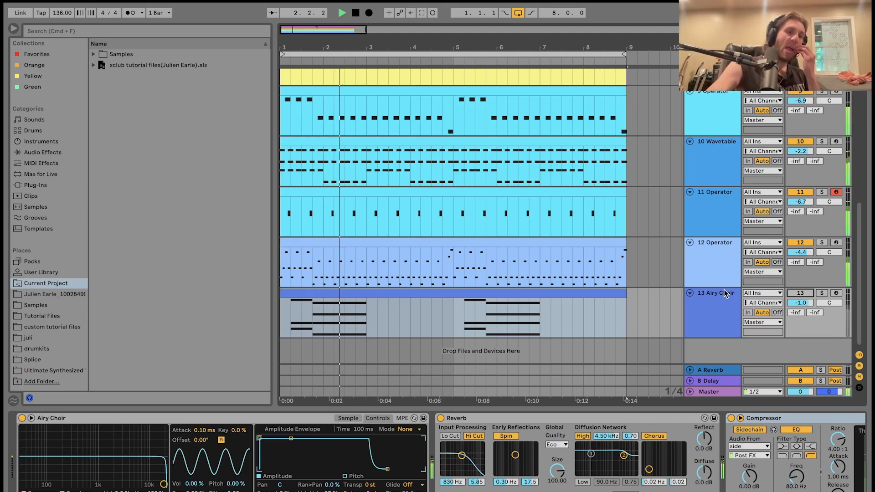
{"action": "key", "text": "space"}
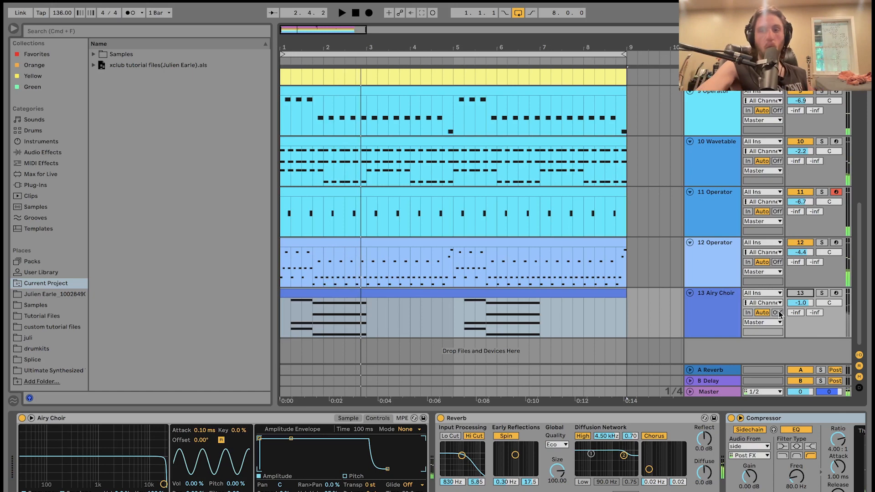
{"action": "left_click", "coordinate": [804, 293]}
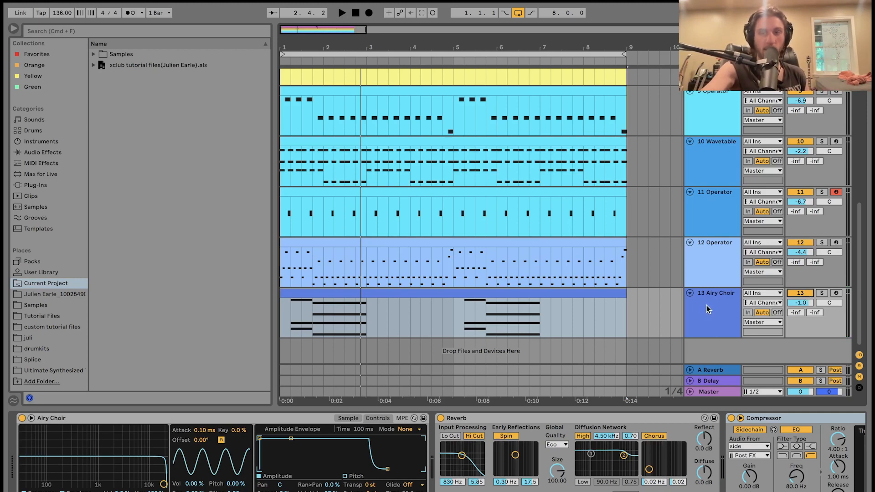
{"action": "key", "text": "space"}
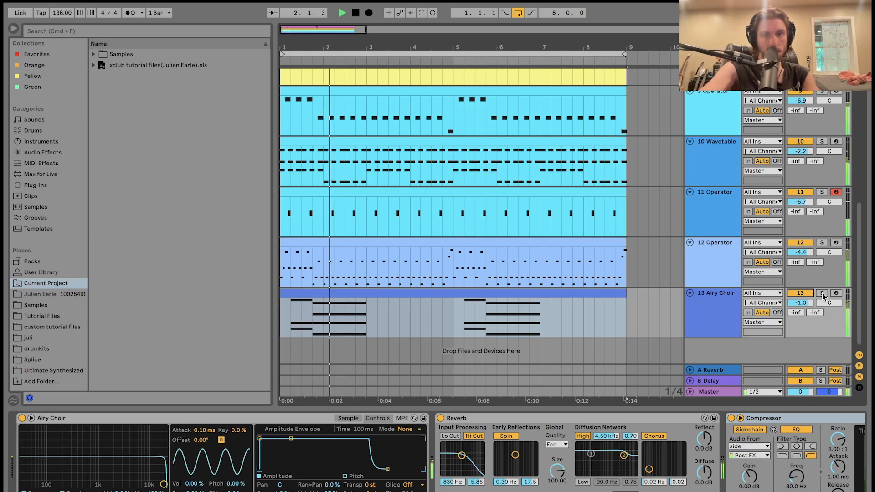
Step: Solo 13 Airy Choir, stop playback and open its MIDI clip
{"action": "left_click", "coordinate": [822, 294]}
{"action": "key", "text": "space"}
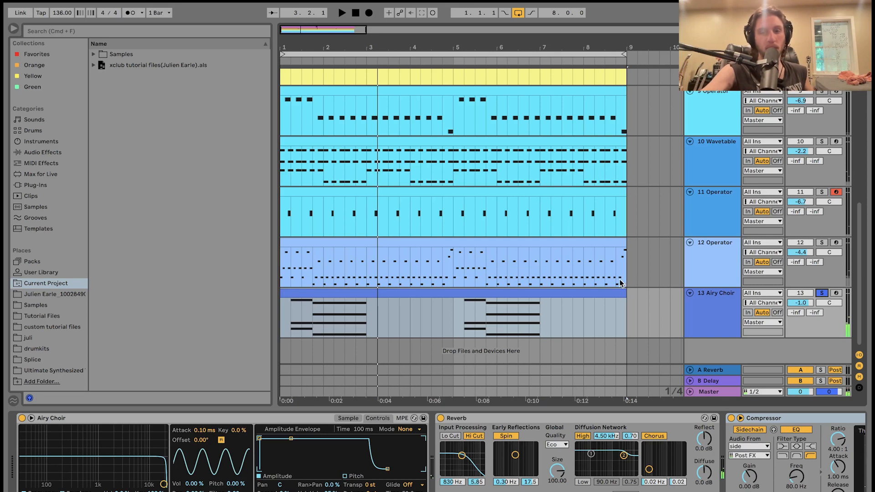
{"action": "double_click", "coordinate": [605, 291]}
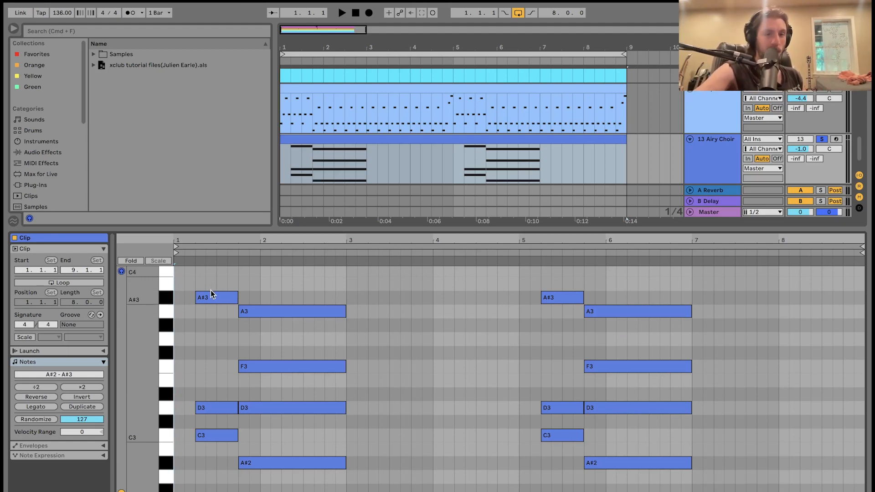
Step: Audition the D3, F3, A3, A#3, C3 and A#2 notes of the first two Airy Choir chords
{"action": "left_click", "coordinate": [214, 412]}
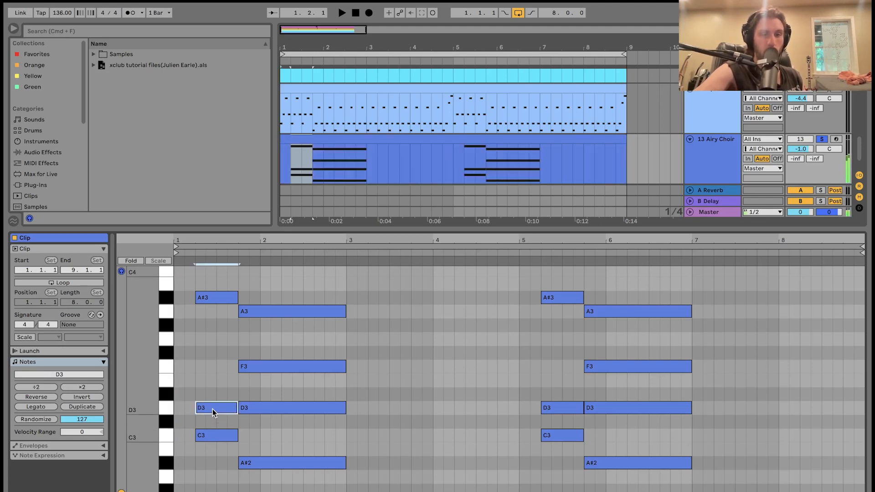
{"action": "left_click", "coordinate": [262, 368]}
{"action": "left_click", "coordinate": [266, 310]}
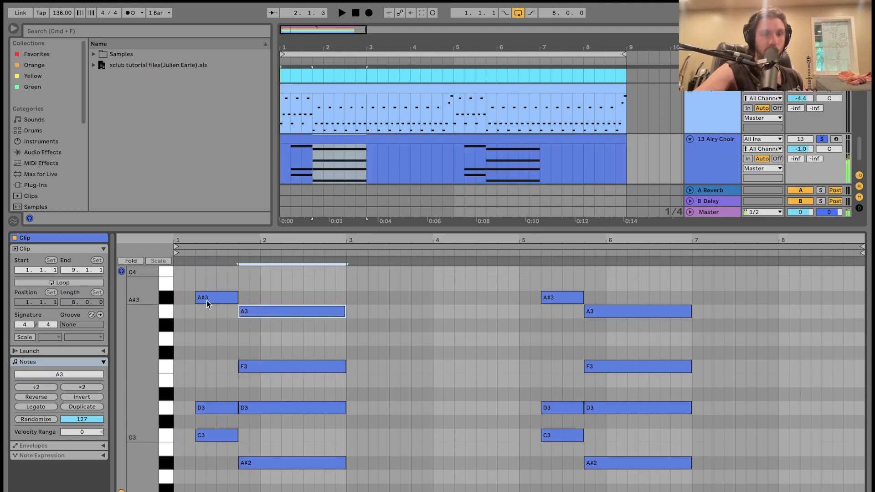
{"action": "left_click", "coordinate": [206, 299]}
{"action": "left_click", "coordinate": [217, 438]}
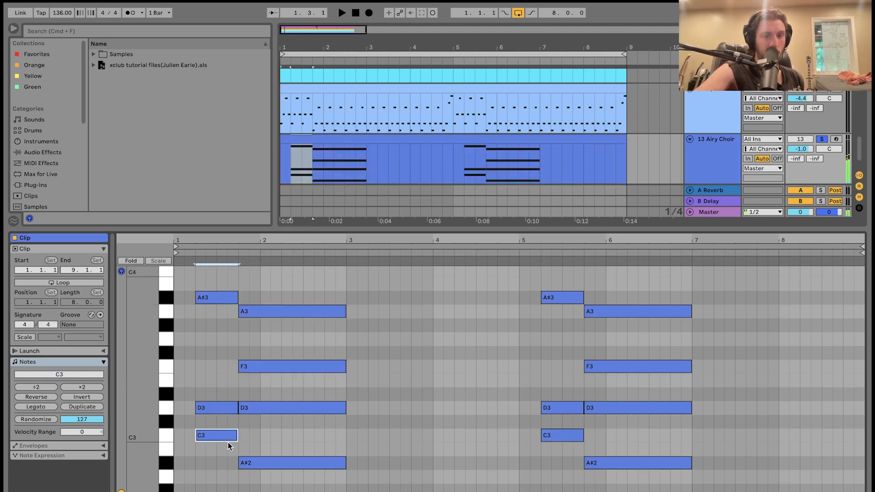
{"action": "left_click", "coordinate": [273, 465]}
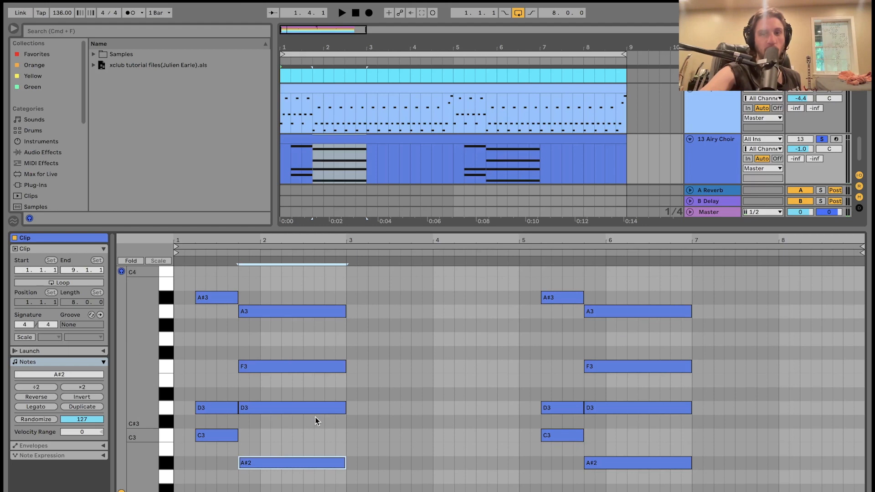
Step: Add 9 Operator to the soloed 13 Airy Choir and audition the bass and chords together
{"action": "left_click", "coordinate": [690, 152]}
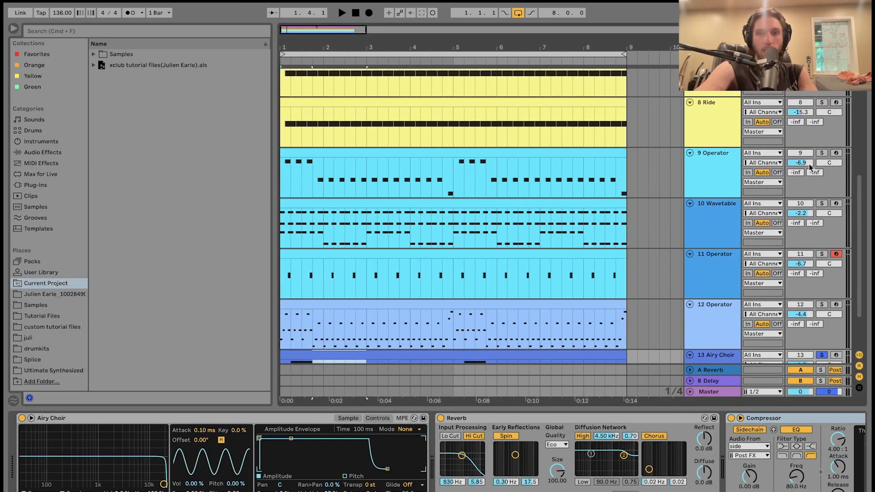
{"action": "left_click", "coordinate": [821, 154]}
{"action": "key", "text": "space"}
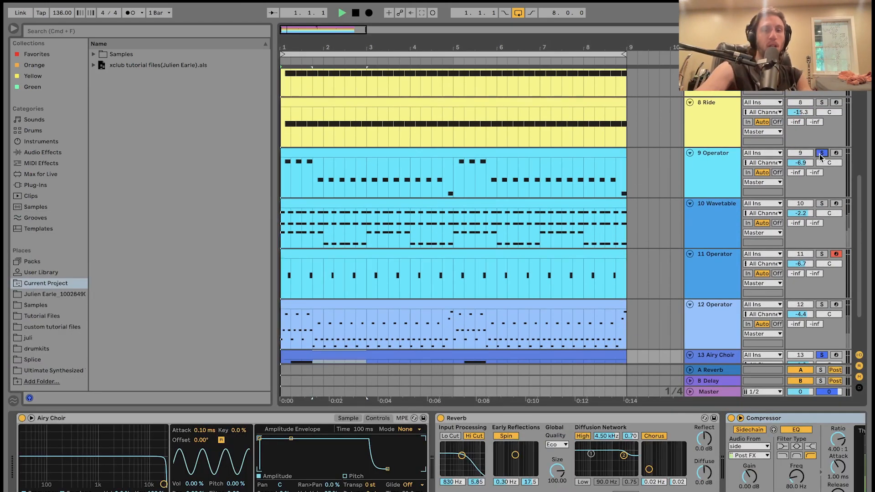
{"action": "scroll", "coordinate": [675, 282], "scroll_direction": "down", "scroll_amount": 3}
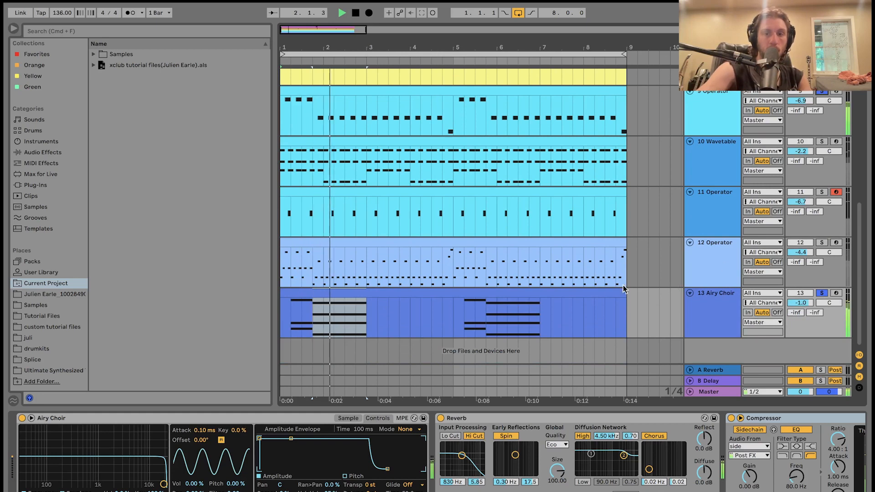
{"action": "left_click", "coordinate": [602, 292]}
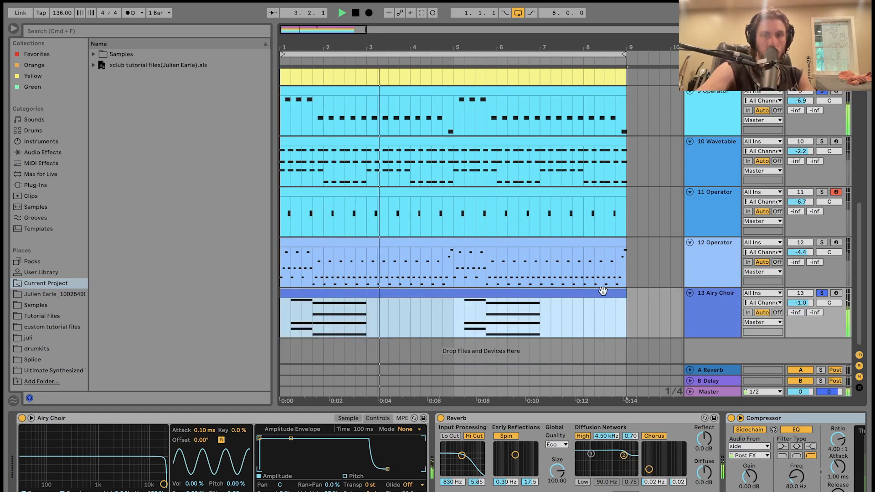
{"action": "key", "text": "space"}
Step: Solo only 13 Airy Choir, show the sampler's waveform and arm the track for live playing
{"action": "left_click", "coordinate": [821, 293]}
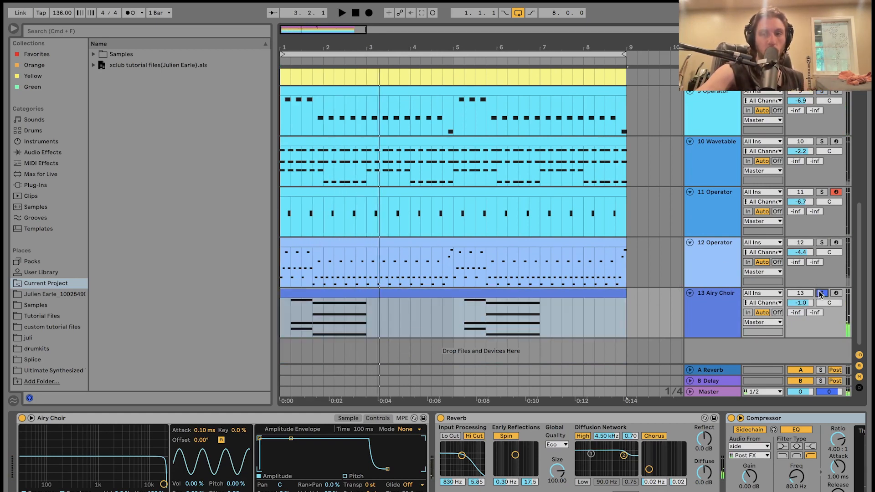
{"action": "left_click", "coordinate": [348, 418]}
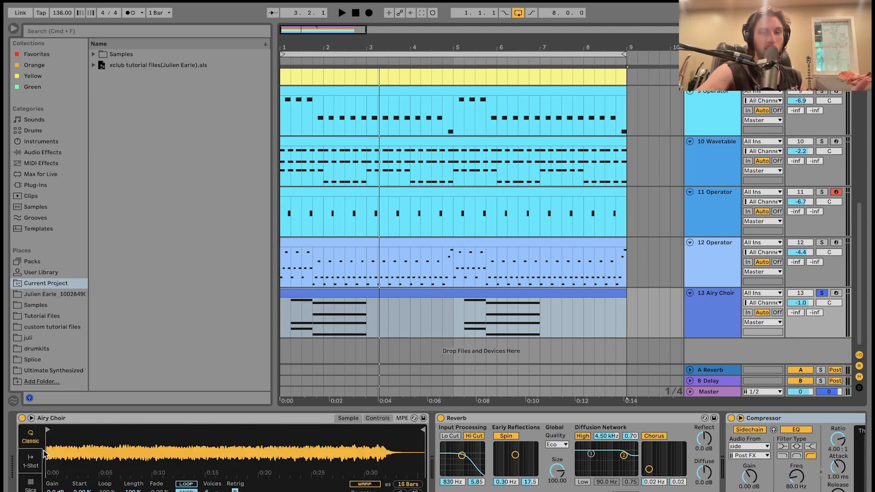
{"action": "left_click", "coordinate": [833, 294]}
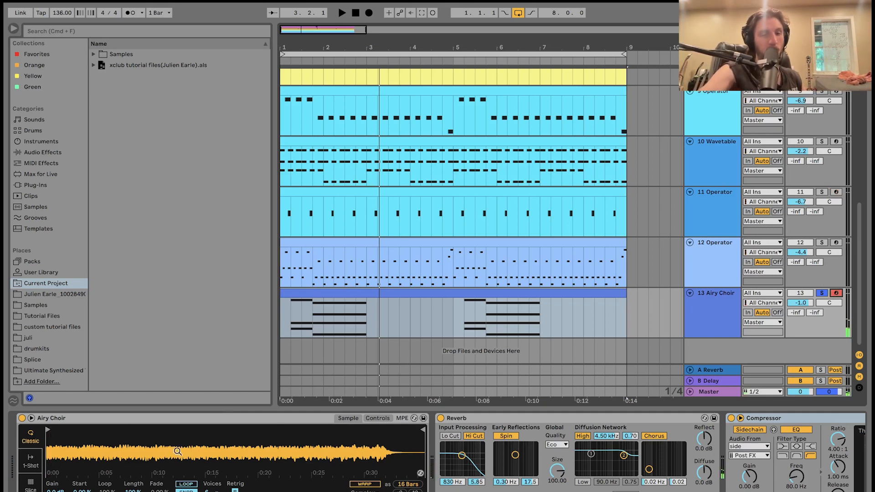
{"action": "scroll", "coordinate": [216, 464], "scroll_direction": "right", "scroll_amount": 5}
{"action": "scroll", "coordinate": [216, 465], "scroll_direction": "right", "scroll_amount": 2}
{"action": "scroll", "coordinate": [216, 465], "scroll_direction": "left", "scroll_amount": 7}
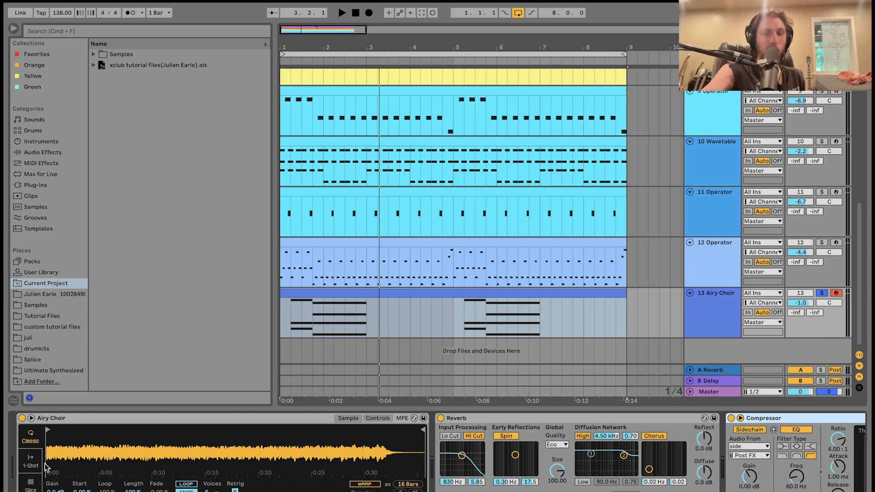
Step: Audition the soloed 13 Airy Choir while viewing its Reverb and Compressor, and unsolo it to play the full mix
{"action": "key", "text": "space"}
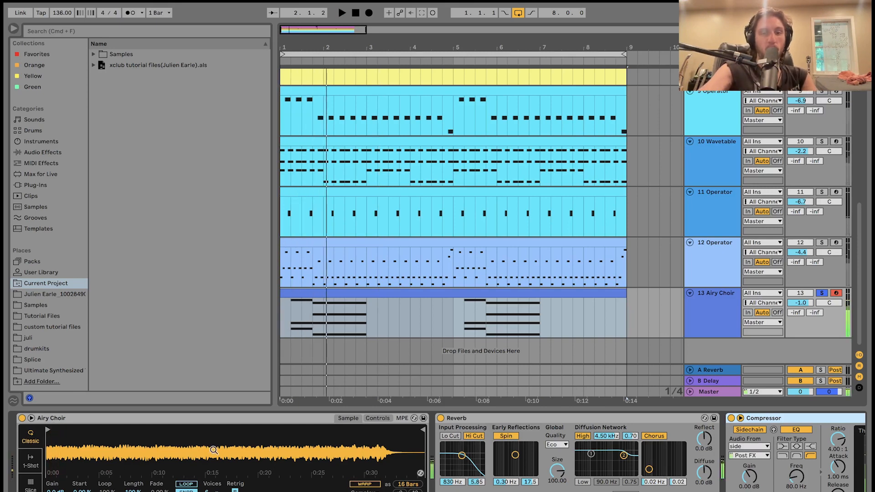
{"action": "scroll", "coordinate": [507, 461], "scroll_direction": "right", "scroll_amount": 5}
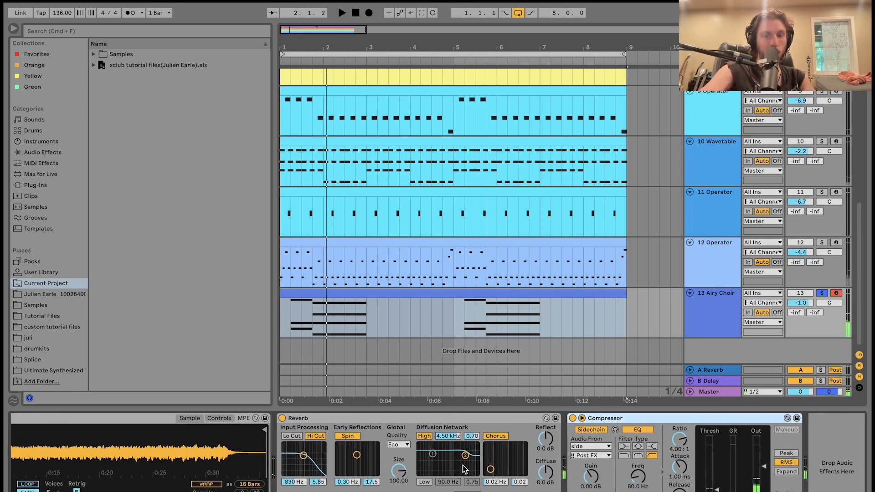
{"action": "left_click", "coordinate": [821, 293]}
{"action": "key", "text": "space"}
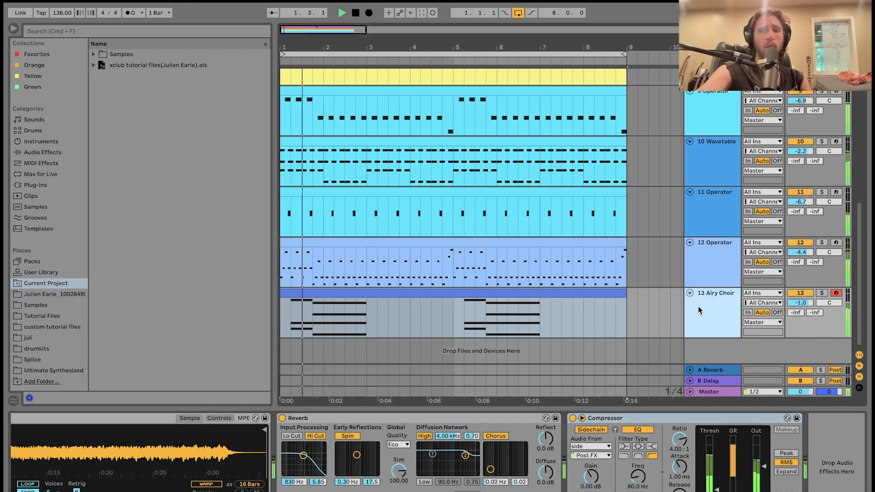
Step: Collapse all tracks in the arrangement for an overview and select only 13 Airy Choir
{"action": "scroll", "coordinate": [699, 306], "scroll_direction": "up", "scroll_amount": 5}
{"action": "left_click", "coordinate": [735, 236]}
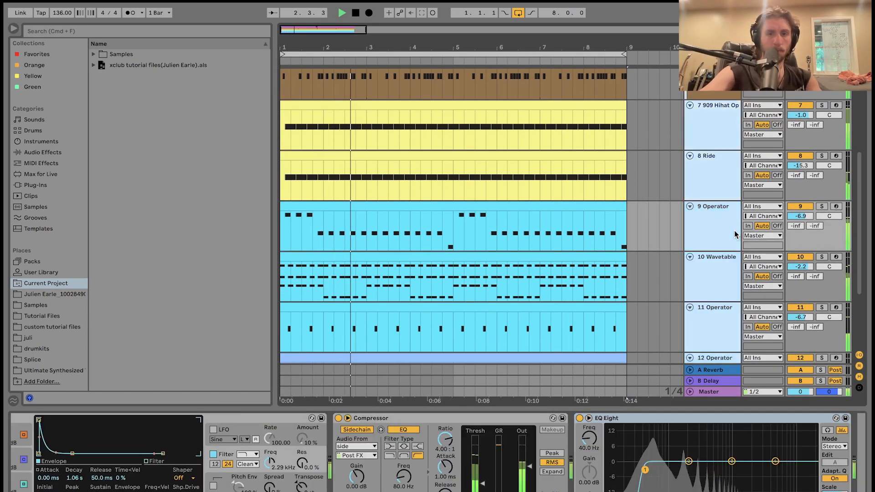
{"action": "key", "text": "alt+u"}
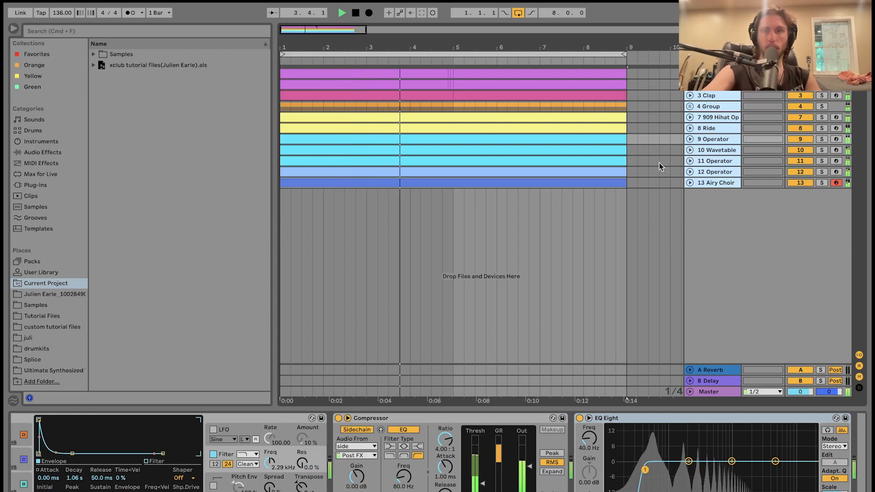
{"action": "left_click", "coordinate": [711, 182]}
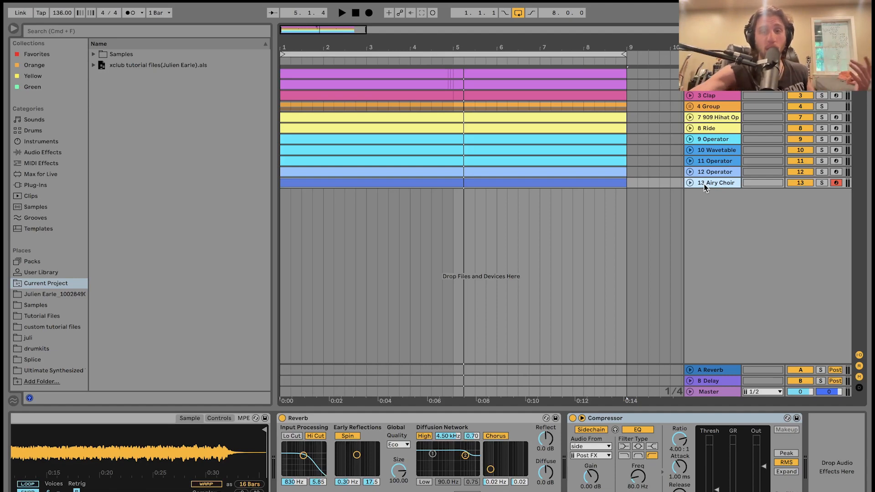
{"action": "left_click", "coordinate": [431, 103]}
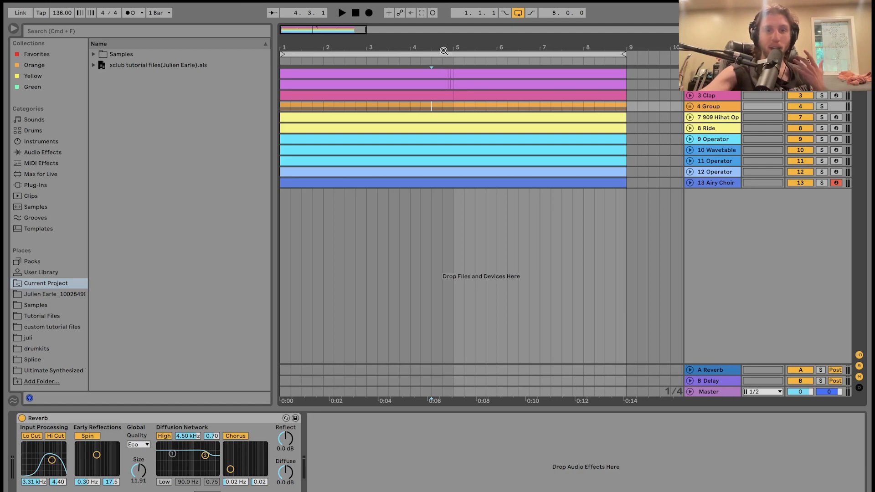
{"action": "mouse_move", "coordinate": [442, 50]}
{"action": "left_mouse_down"}
{"action": "mouse_move", "coordinate": [442, 77]}
{"action": "mouse_move", "coordinate": [436, 48]}
{"action": "left_mouse_up"}
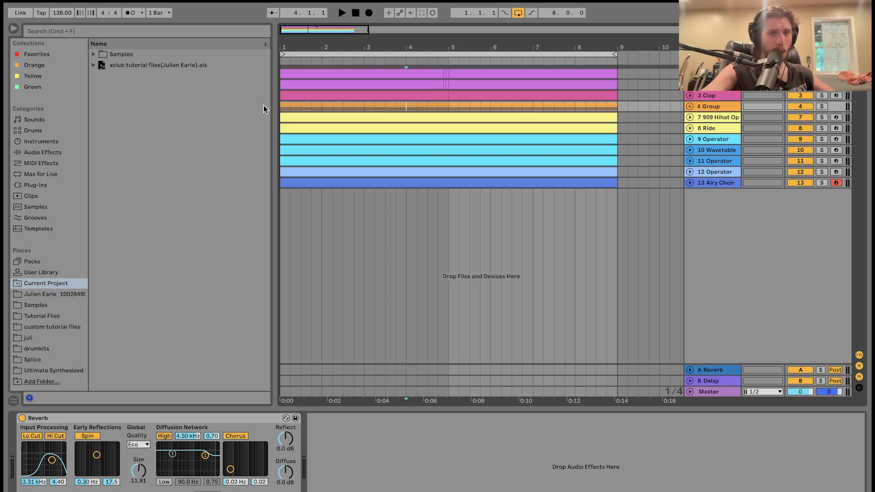
{"action": "left_click_drag", "start_coordinate": [281, 111], "coordinate": [616, 114]}
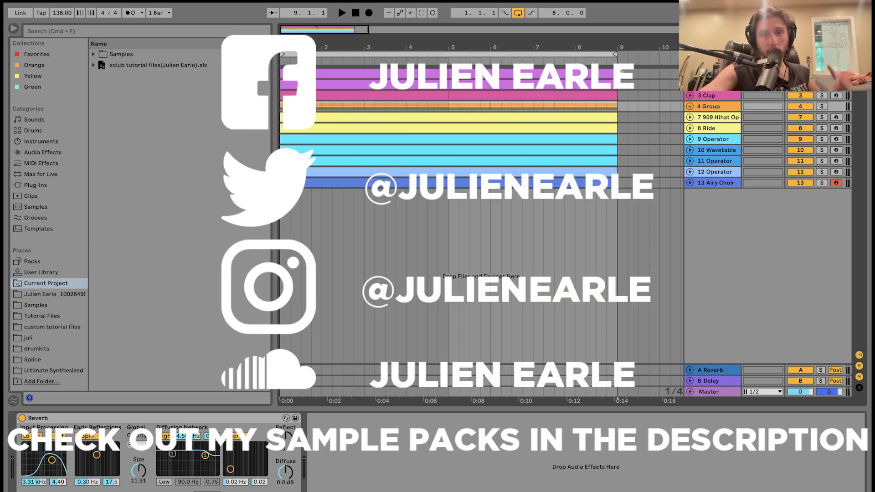
{"action": "left_click_drag", "start_coordinate": [610, 111], "coordinate": [616, 151]}
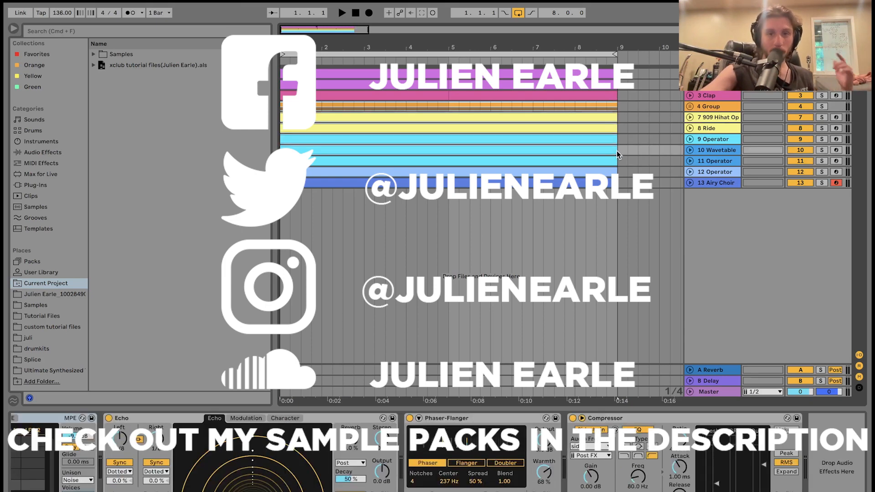